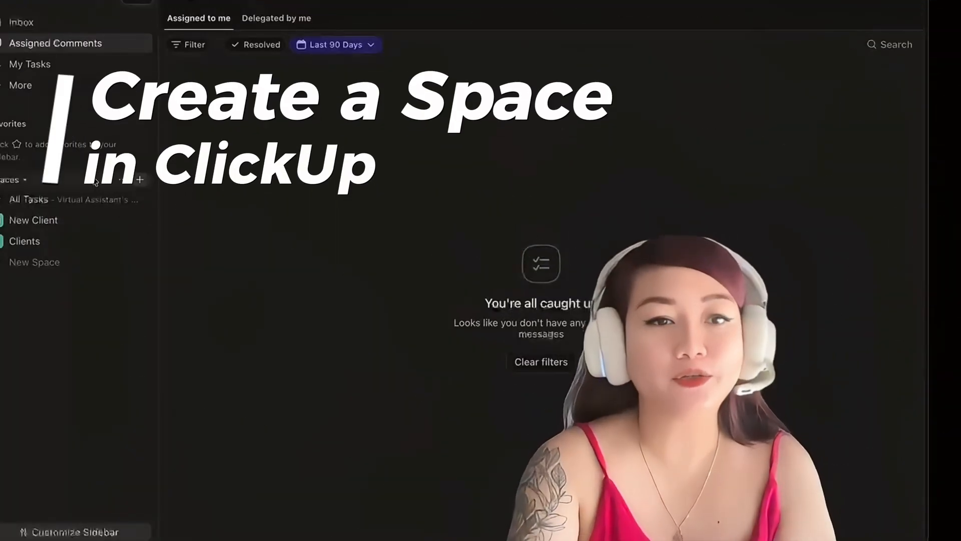
Create a new Space named "My VA Portfolio" with the default permission settings.
left_click(139, 178)
type("My VA Por")
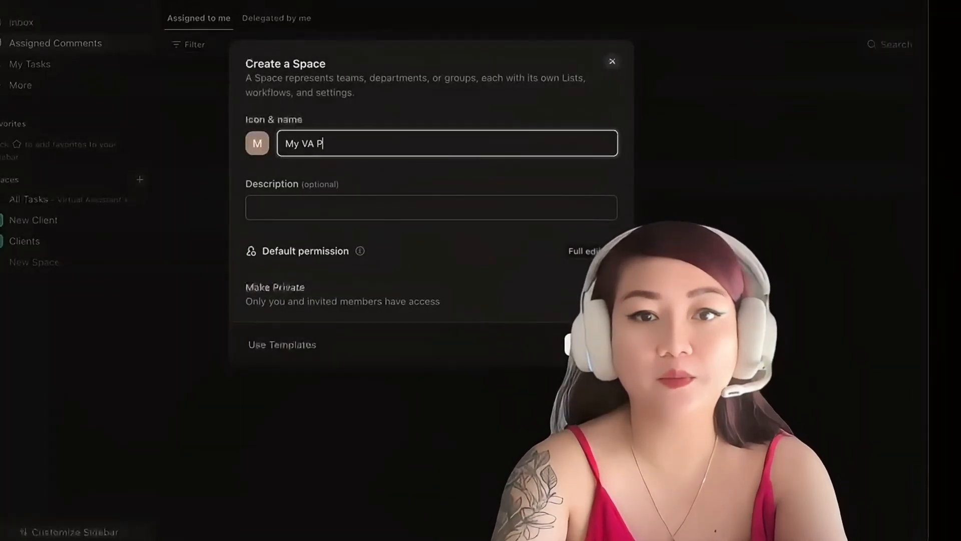
type("tfolio")
left_click(591, 345)
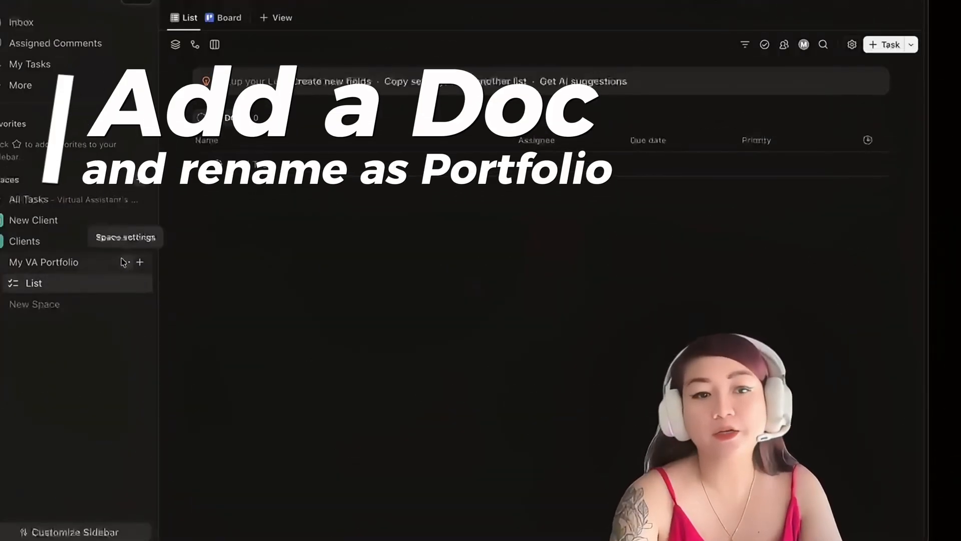
Search the template library for "portfolio" from the My VA Portfolio Space and open the AI Enhanced Project Portfolio template.
left_click(123, 261)
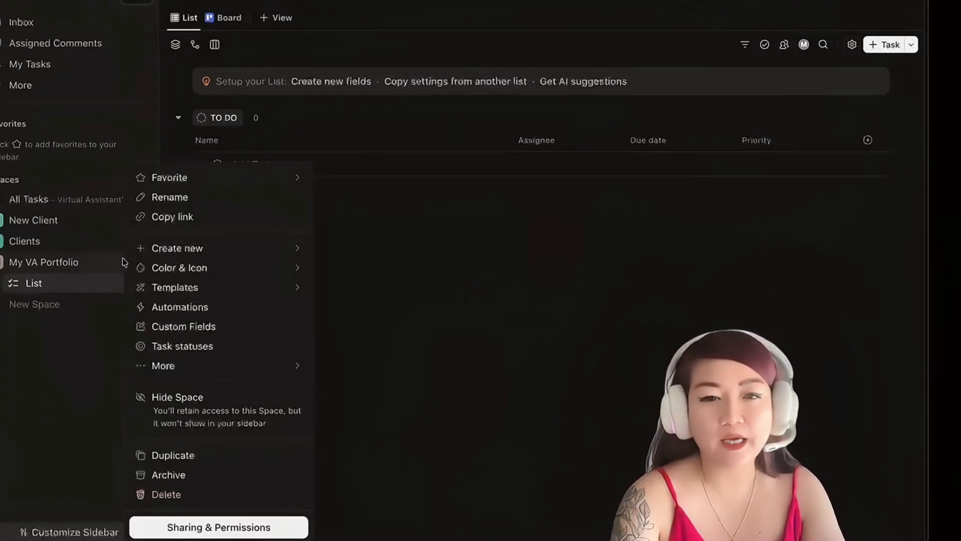
mouse_move(170, 287)
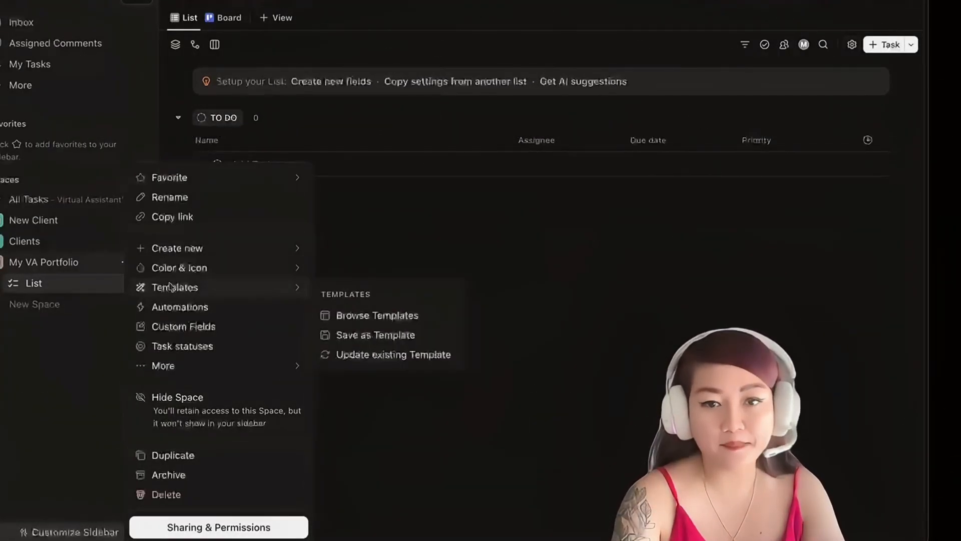
left_click(359, 316)
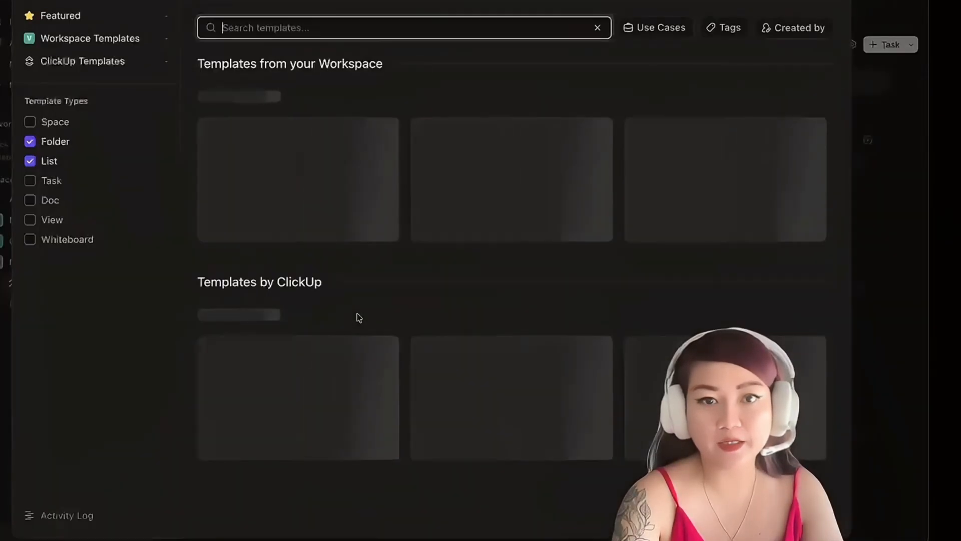
type("portfolio")
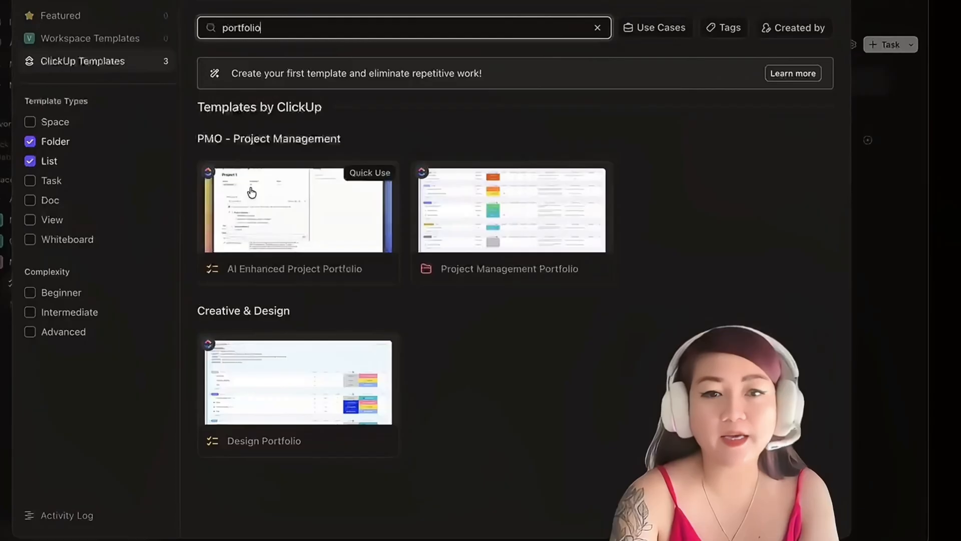
left_click(252, 192)
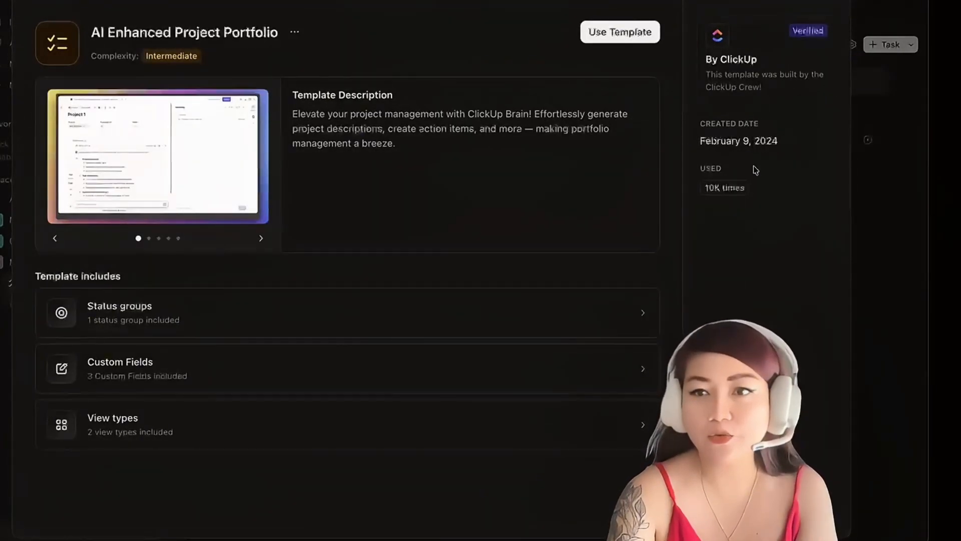
Apply the template as a new list named "[NAME] VA Portfolio" in My VA Portfolio, importing everything without archived tasks.
left_click(638, 31)
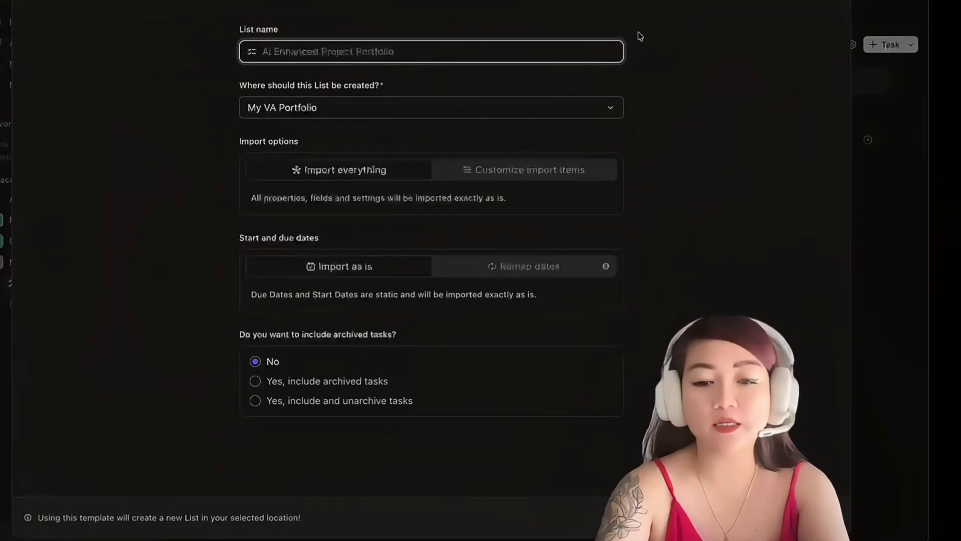
type("VA Portfo")
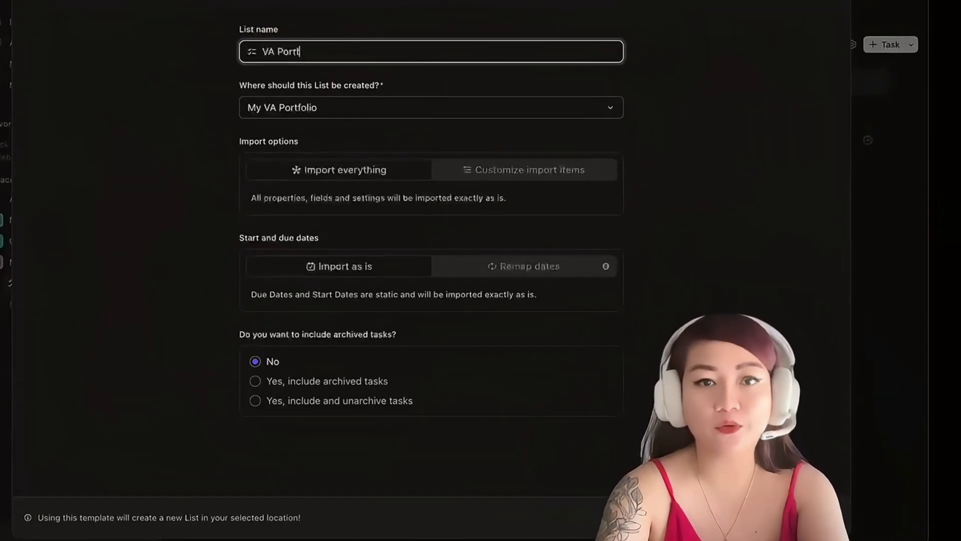
type("lio")
left_click(262, 51)
type("[NA")
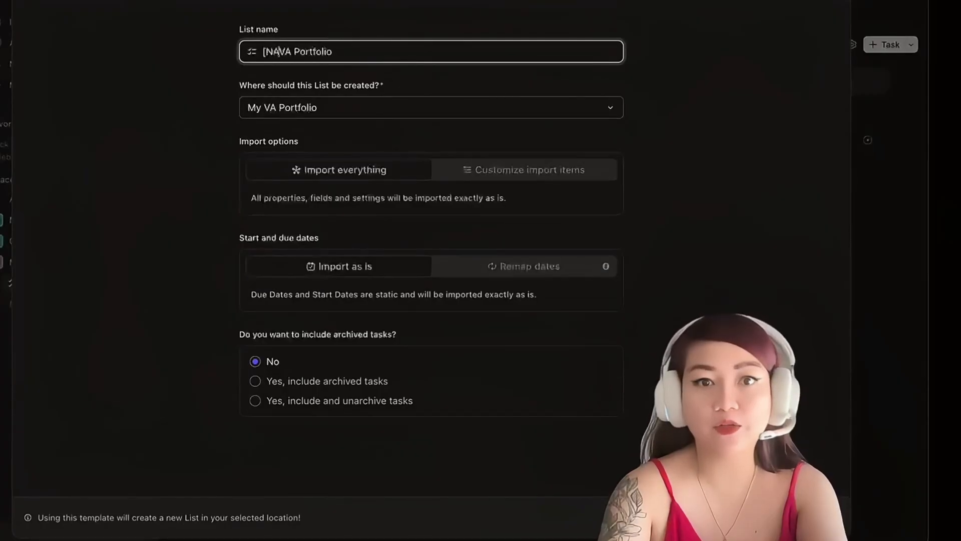
type("ME]")
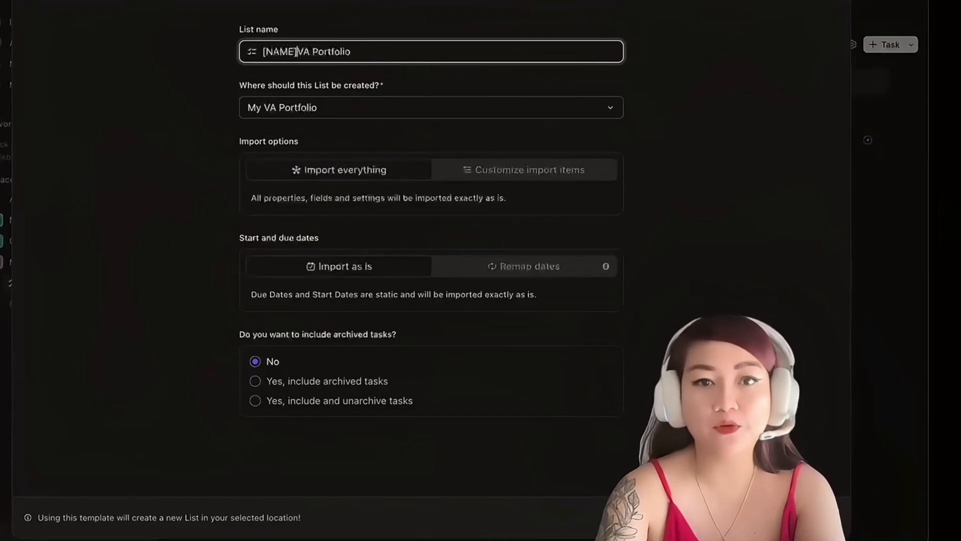
left_click(773, 516)
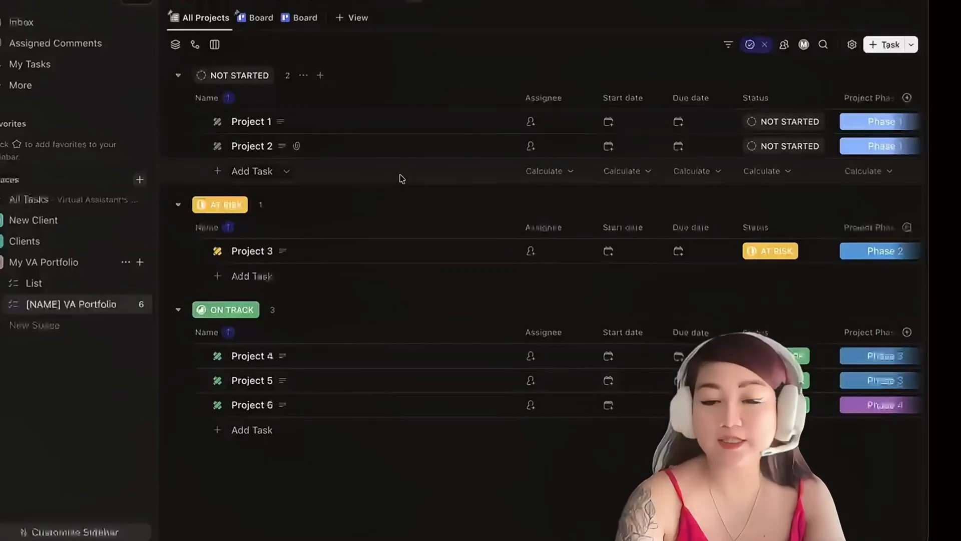
Look through the new list's two Board views and examine the details of the Project 2 task.
left_click(261, 19)
left_click(294, 18)
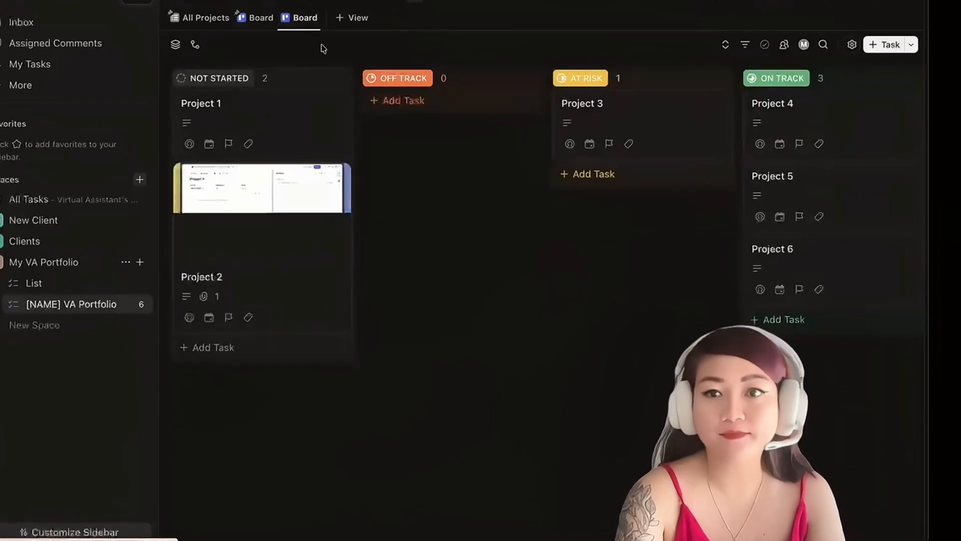
left_click(272, 235)
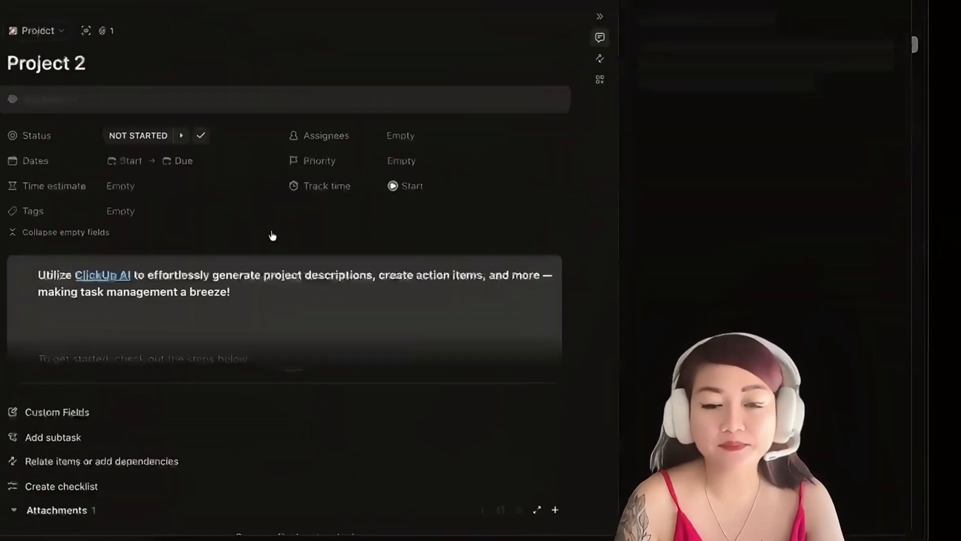
scroll(271, 236, "down", 2)
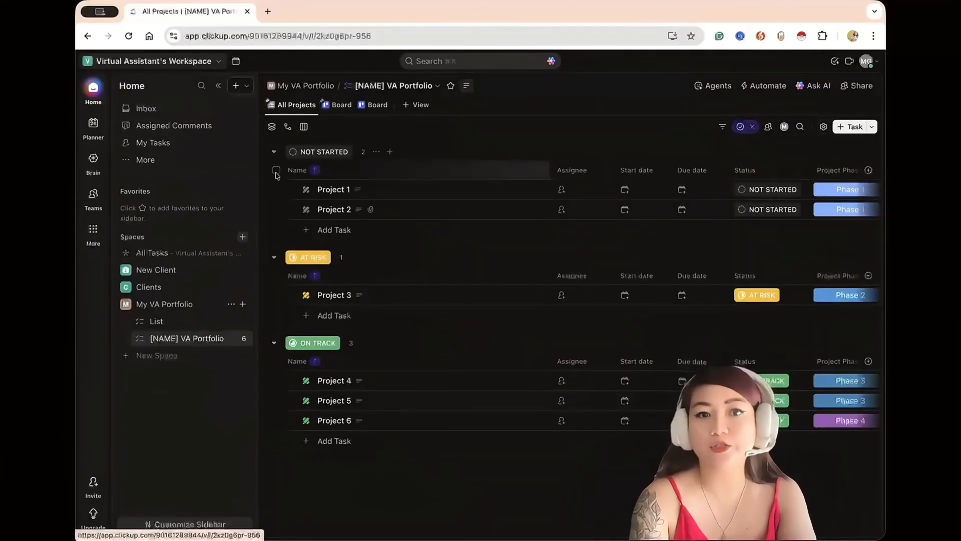
Delete all sample tasks, Project 1 through Project 6, from the All Projects view.
left_click(276, 170)
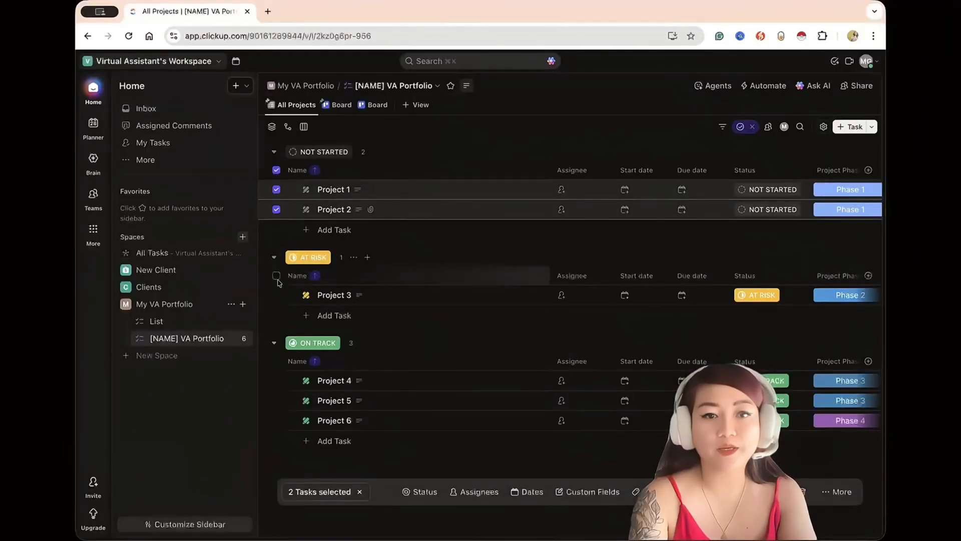
left_click(276, 276)
left_click(276, 361)
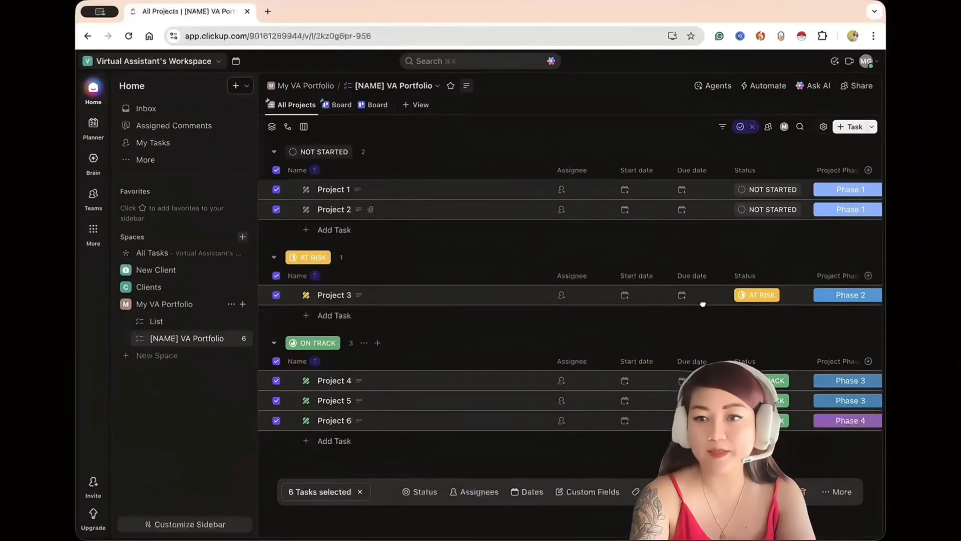
left_click(803, 492)
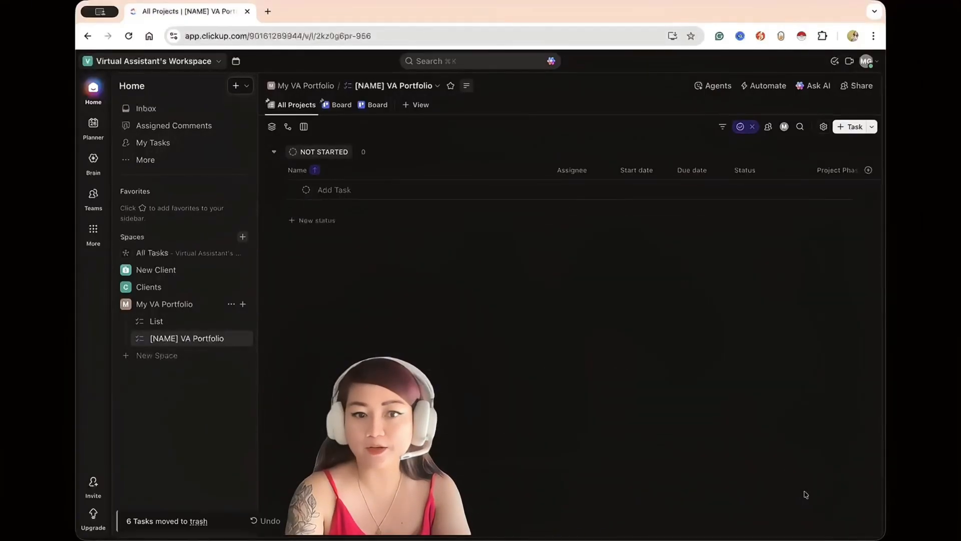
Compare the status columns of the two Board views and delete the unpinned Board view.
left_click(337, 105)
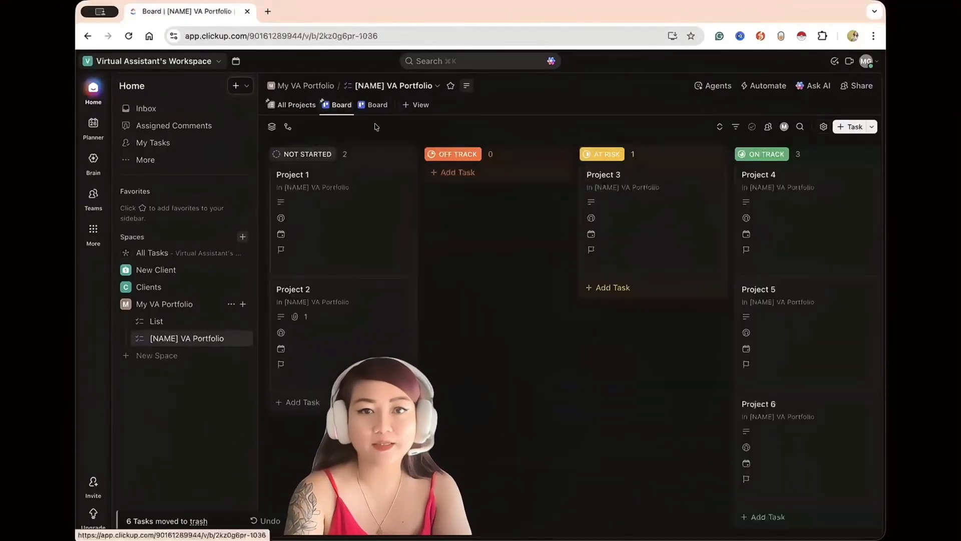
scroll(550, 198, "right", 3)
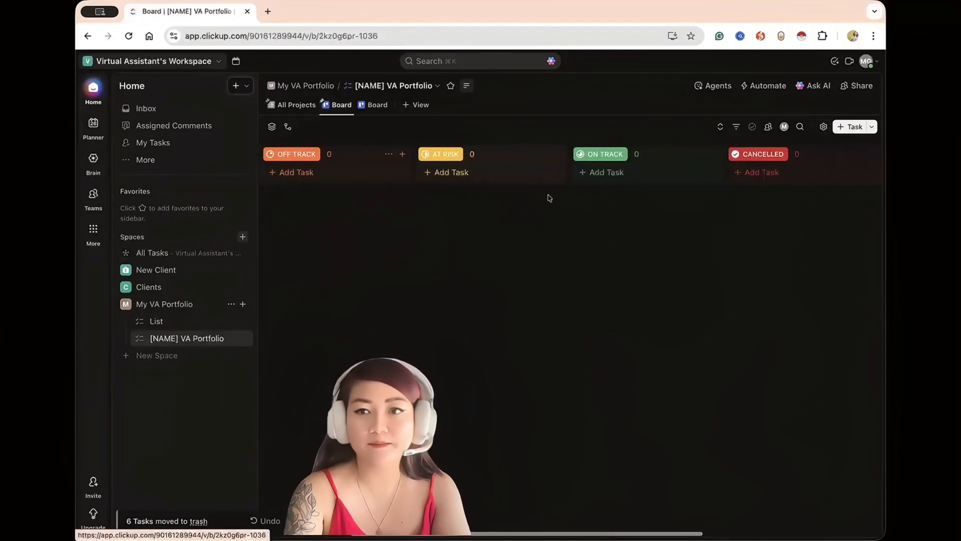
scroll(550, 197, "left", 3)
left_click(364, 108)
scroll(480, 298, "right", 1)
scroll(480, 298, "right", 3)
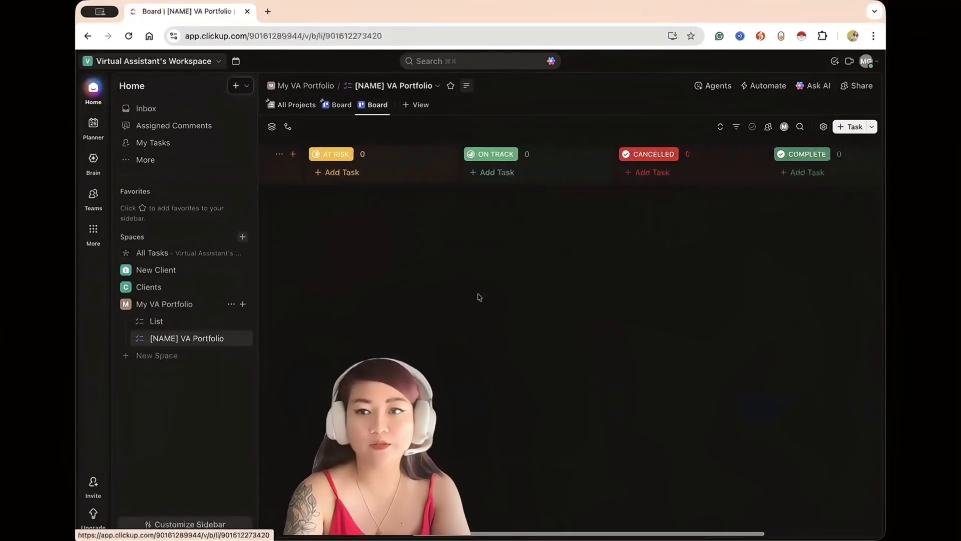
right_click(376, 111)
left_click(393, 326)
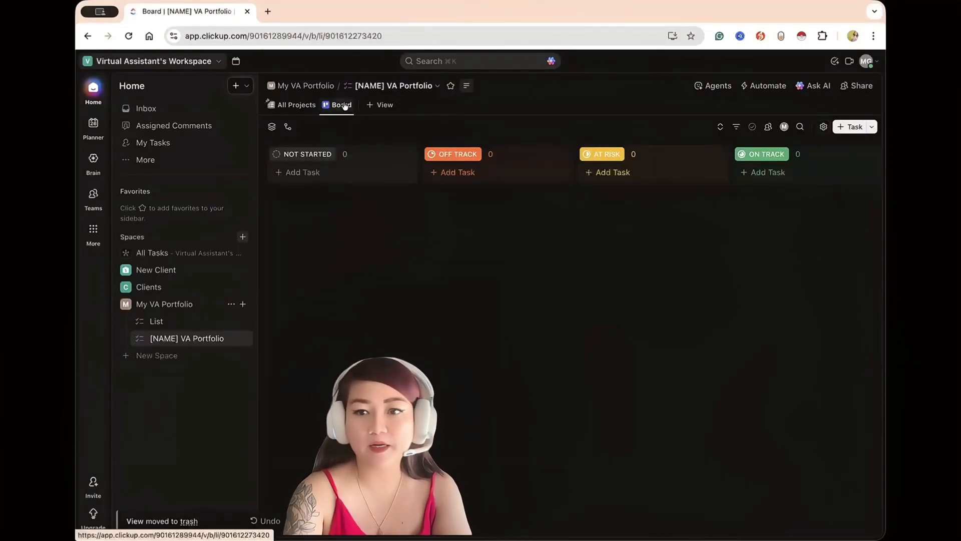
Add a Doc view to the [NAME] VA Portfolio list and pin it.
left_click(380, 105)
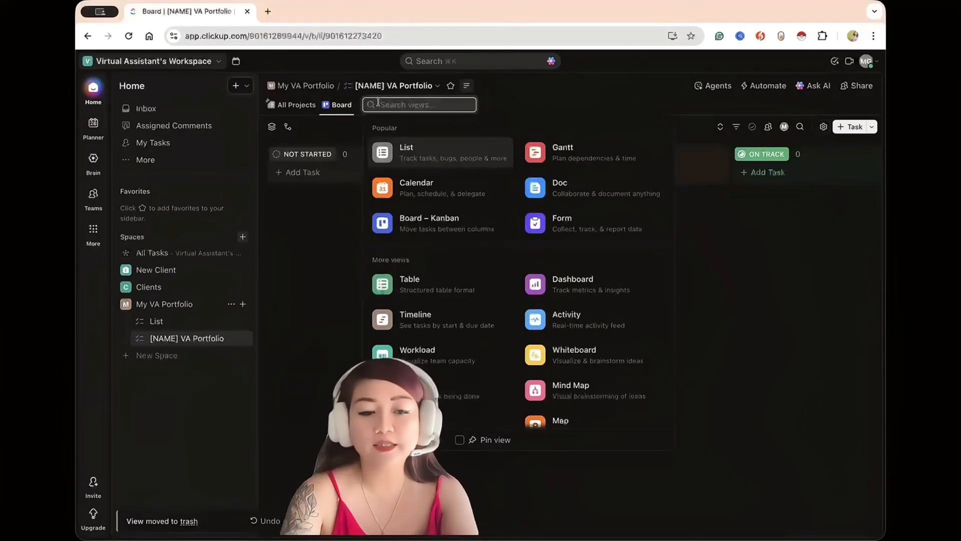
type("doc")
left_click(401, 152)
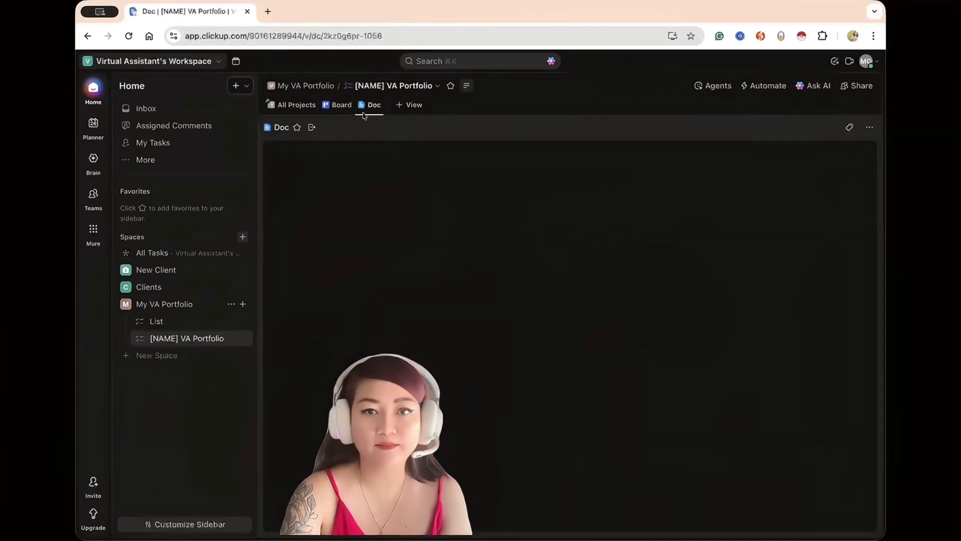
right_click(367, 105)
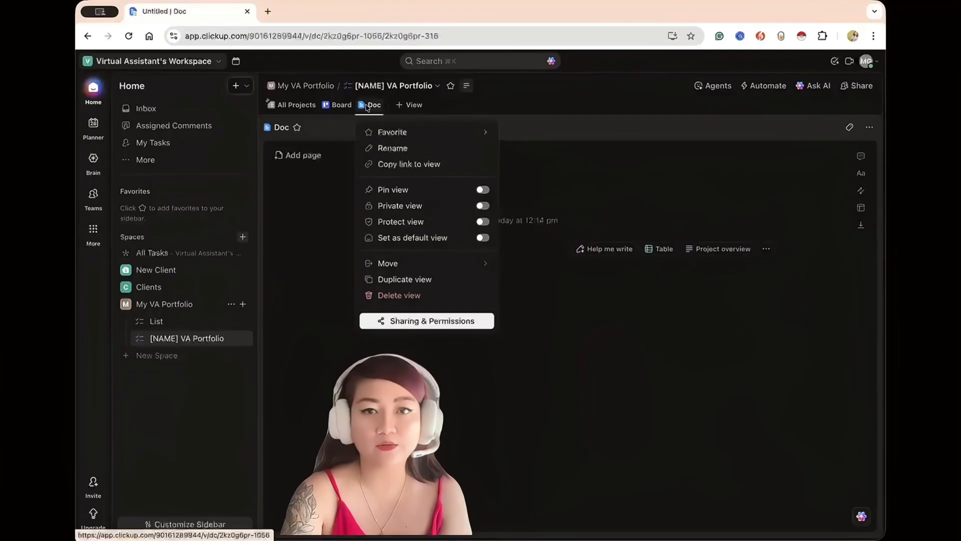
left_click(483, 190)
Rename the pinned Doc view to "Porfolio".
right_click(331, 107)
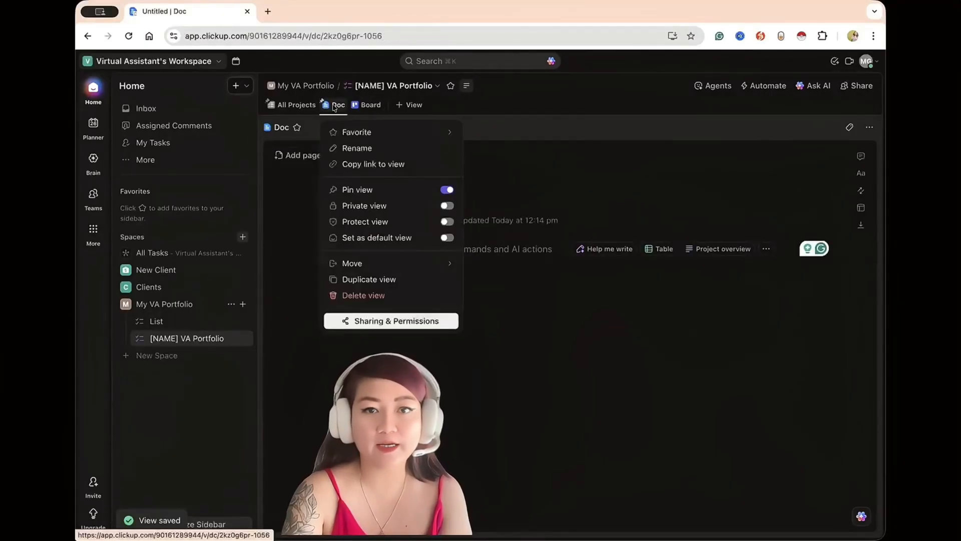
left_click(357, 149)
type("Portf")
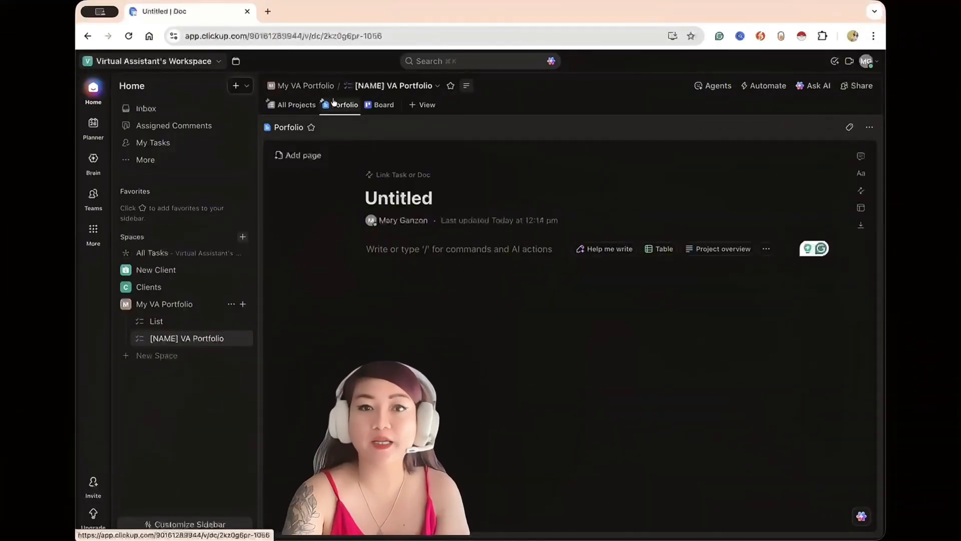
Insert "[NAME] VA Portfolio" in front of the Doc view's existing name.
right_click(334, 102)
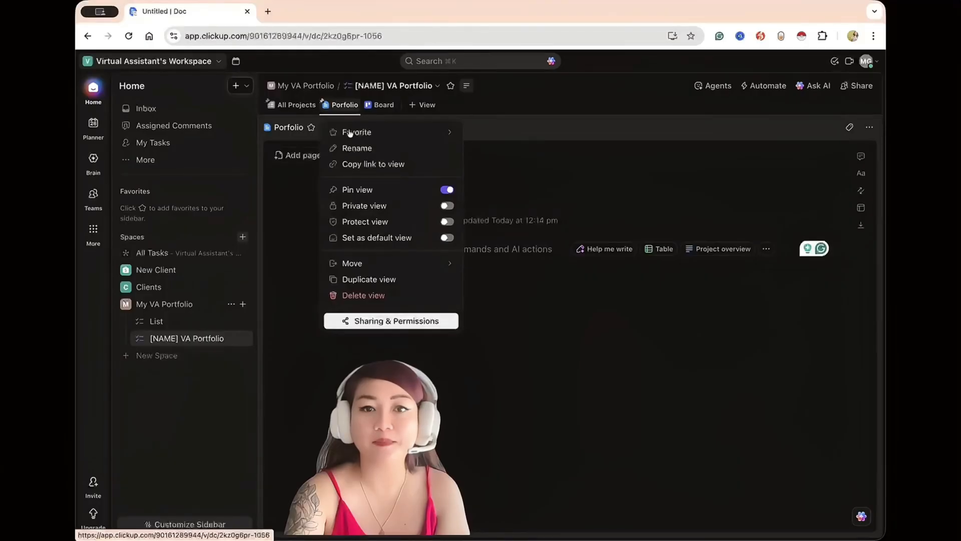
left_click(354, 149)
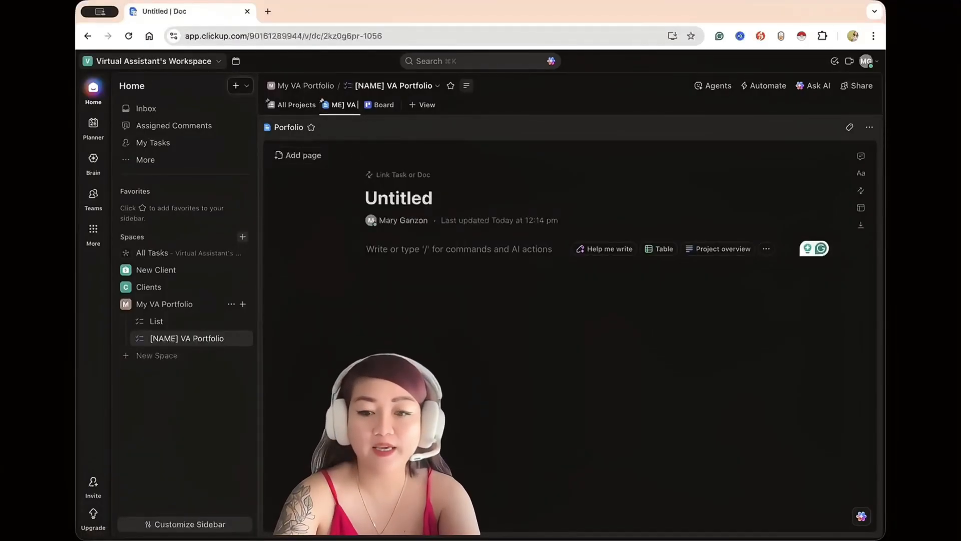
type("[NAME] VA Portfolio")
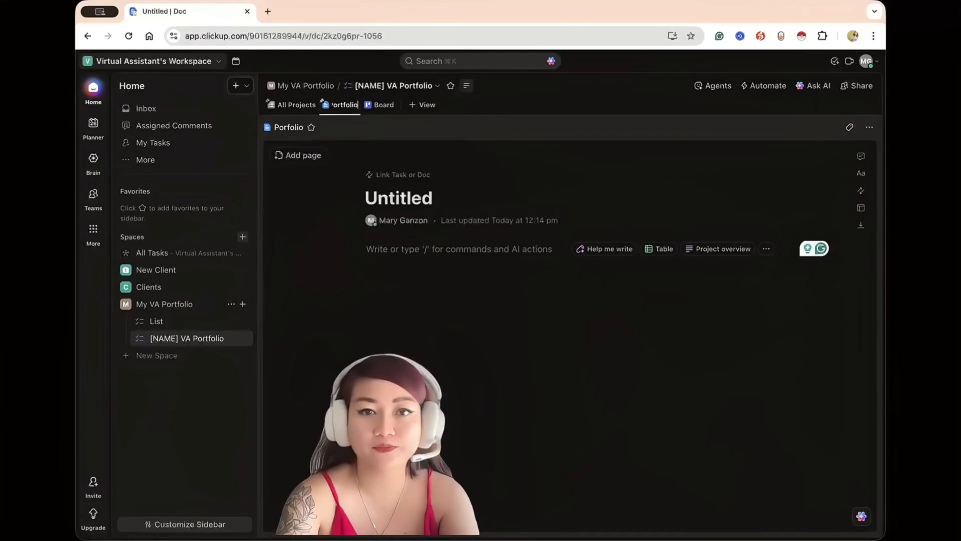
key("Return")
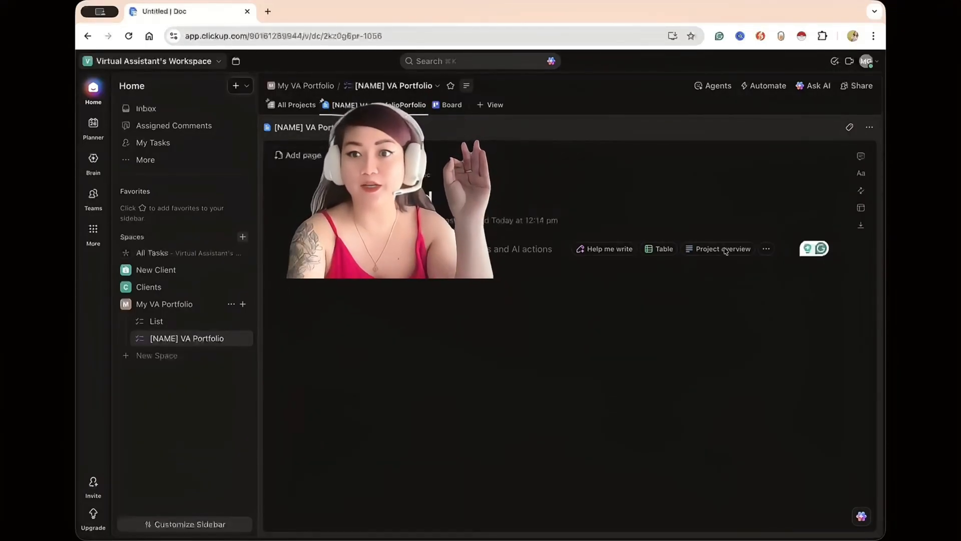
Add a cover to the untitled doc page and show the option for uploading a custom cover image.
mouse_move(547, 176)
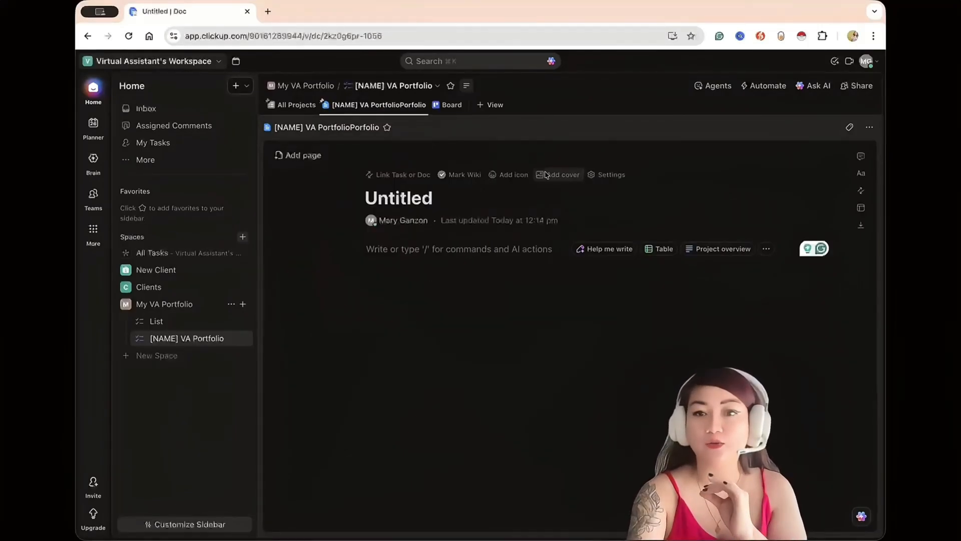
left_click(546, 175)
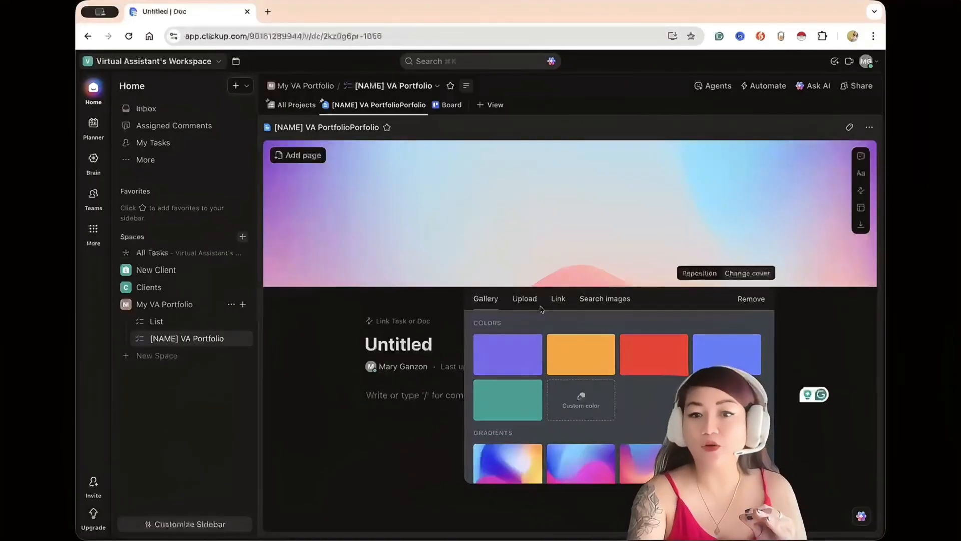
left_click(532, 303)
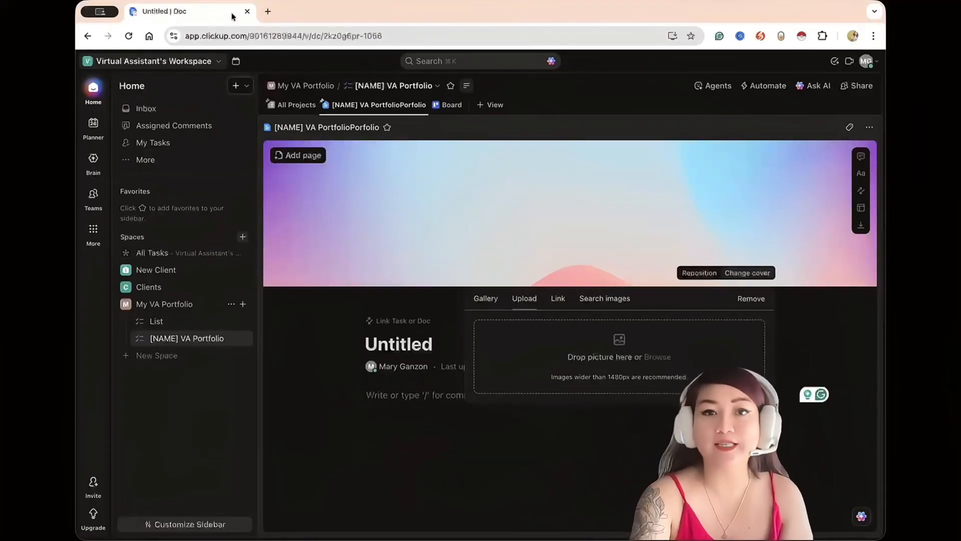
Open canva.com in a new browser tab.
left_click(268, 8)
type("c")
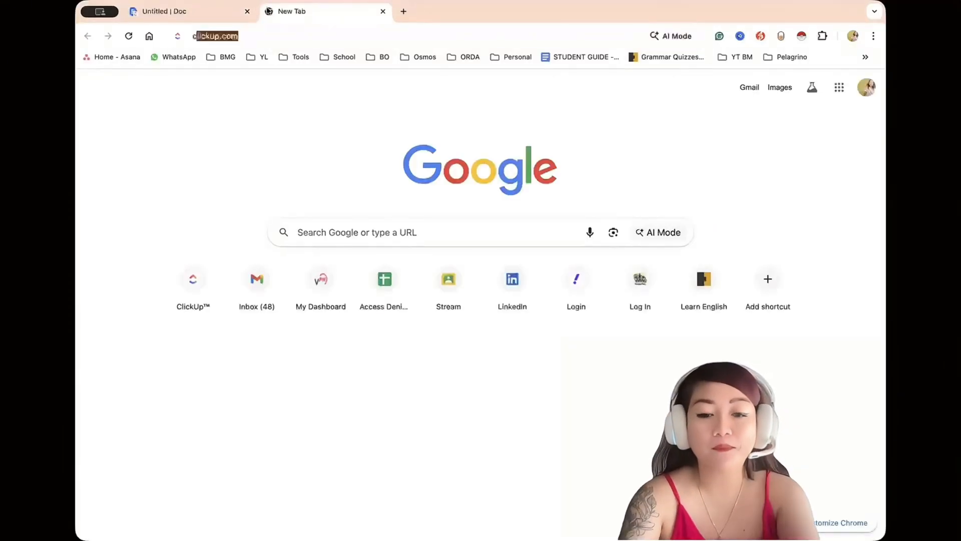
type("anva.com")
key("Return")
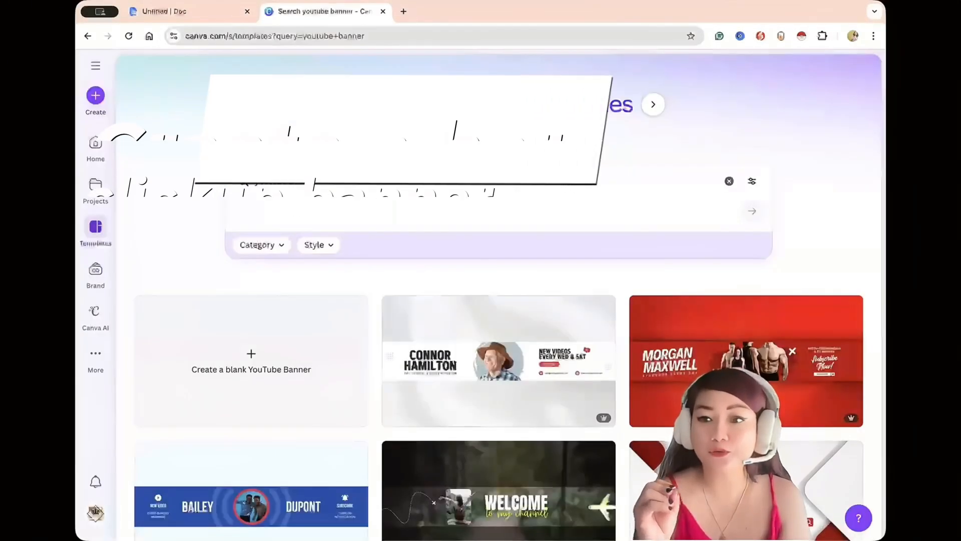
Browse the YouTube banner templates and open the green and blue "Rise & Inspire" podcast template for customizing.
scroll(447, 337, "down", 9)
scroll(447, 337, "up", 3)
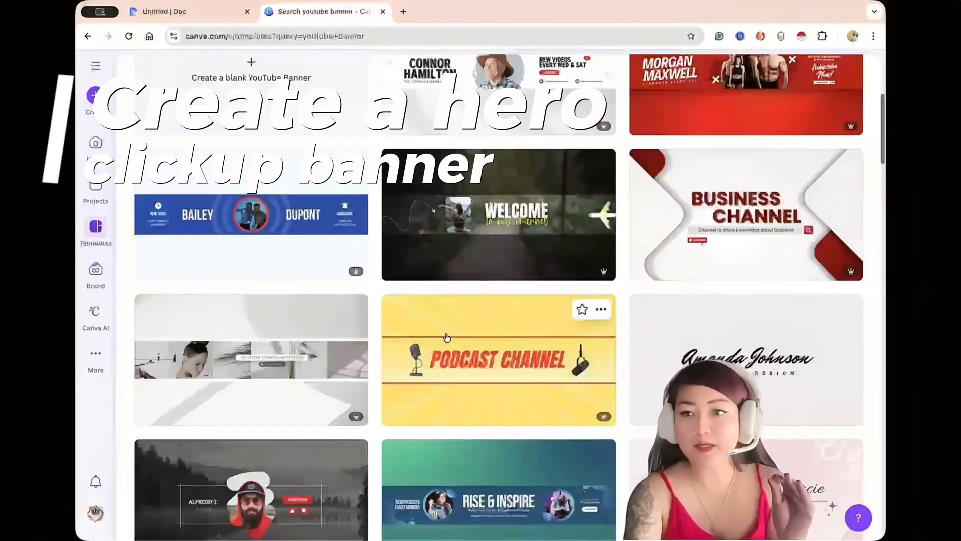
scroll(447, 337, "up", 5)
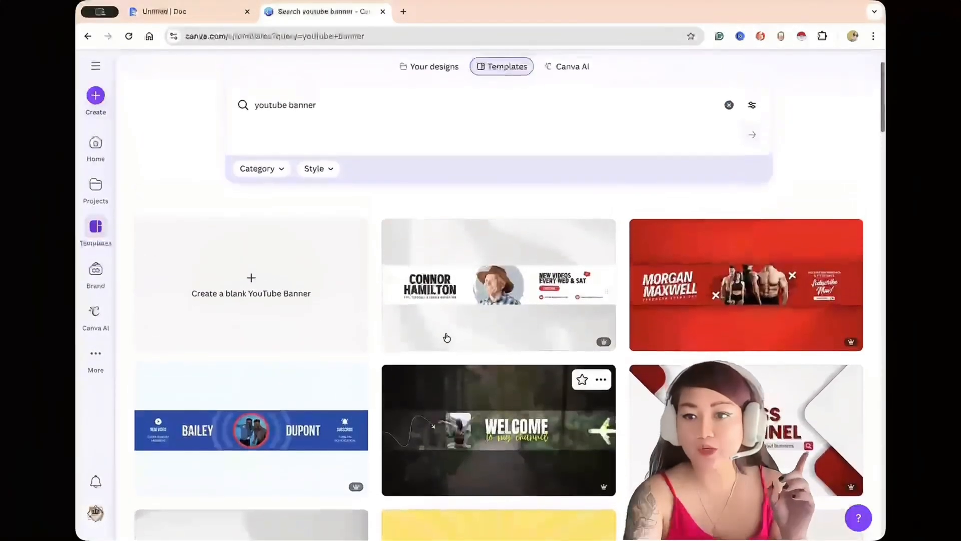
scroll(447, 337, "up", 1)
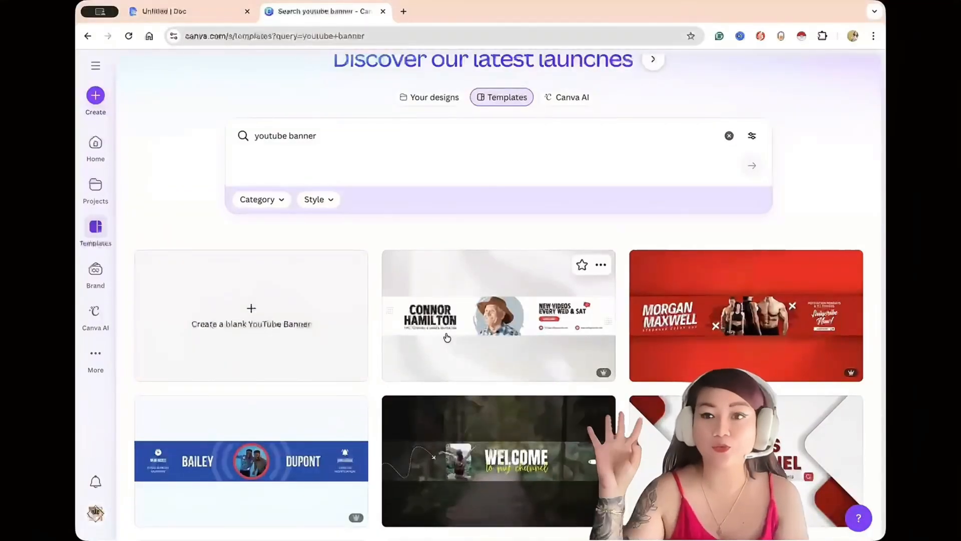
scroll(448, 337, "down", 3)
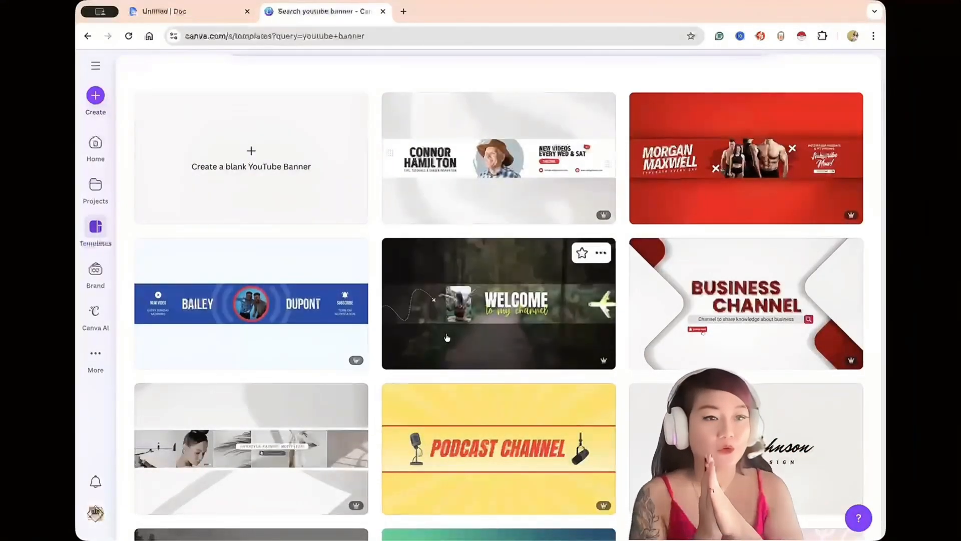
scroll(423, 296, "down", 4)
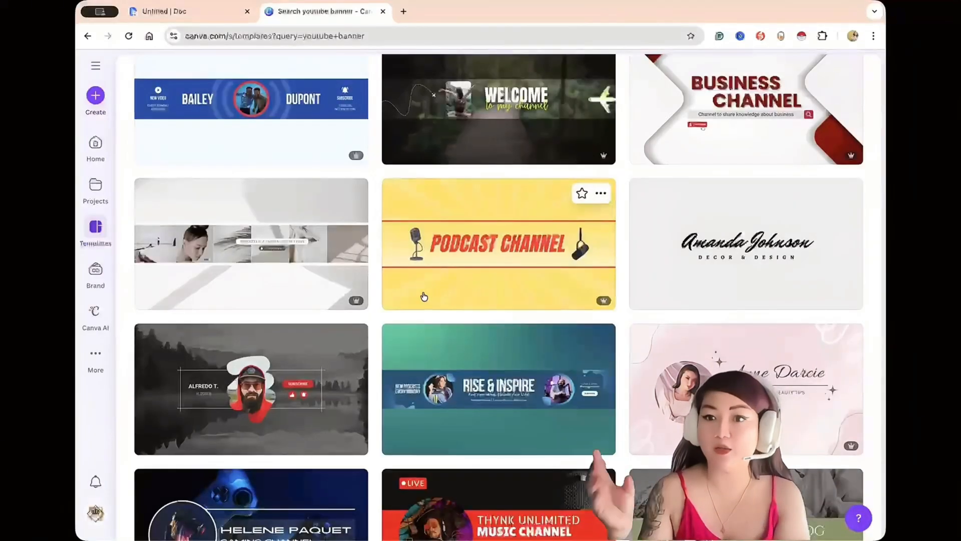
left_click(539, 368)
left_click(659, 129)
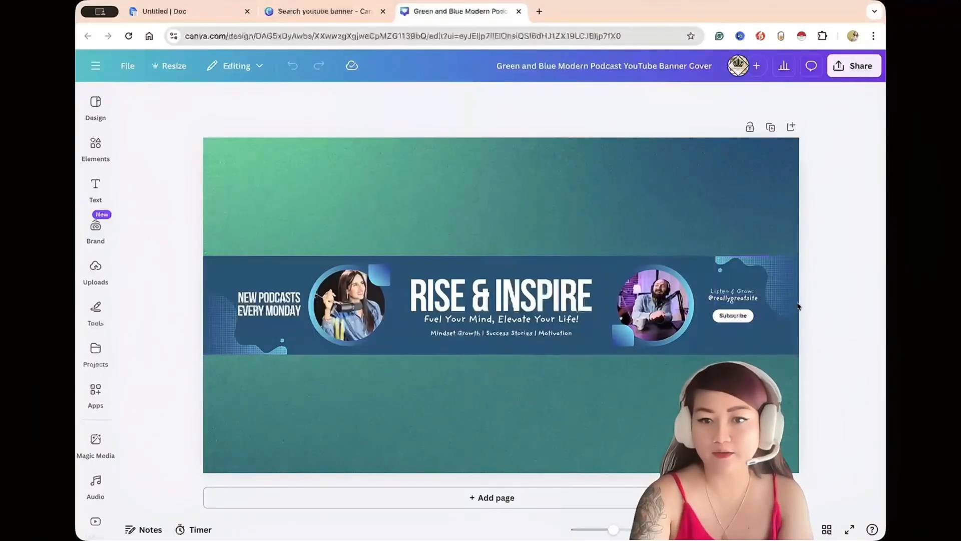
Delete both podcaster photos with their circles, the nearby text and the "Rise & Inspire" heading from the banner.
left_click(345, 303)
key("Delete")
left_click(346, 303)
key("Delete")
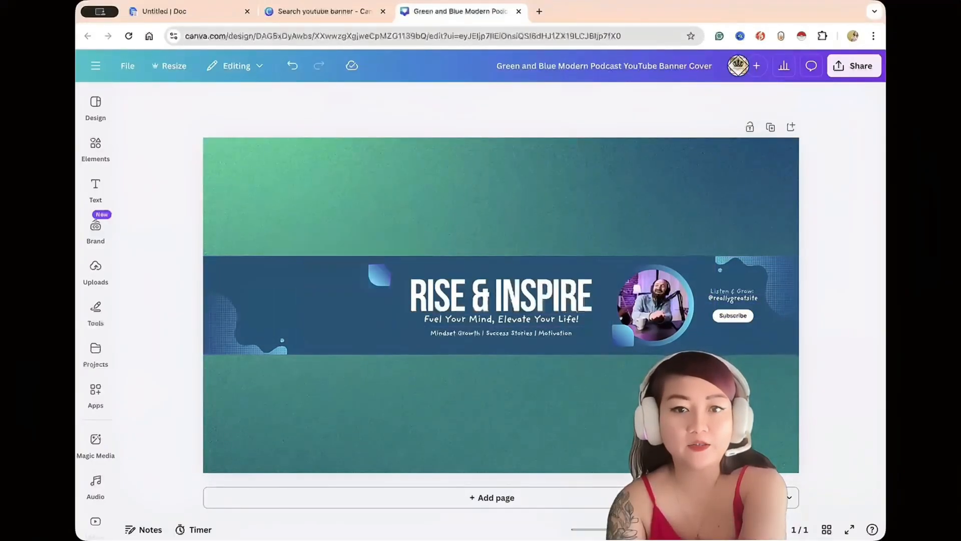
left_click(455, 291)
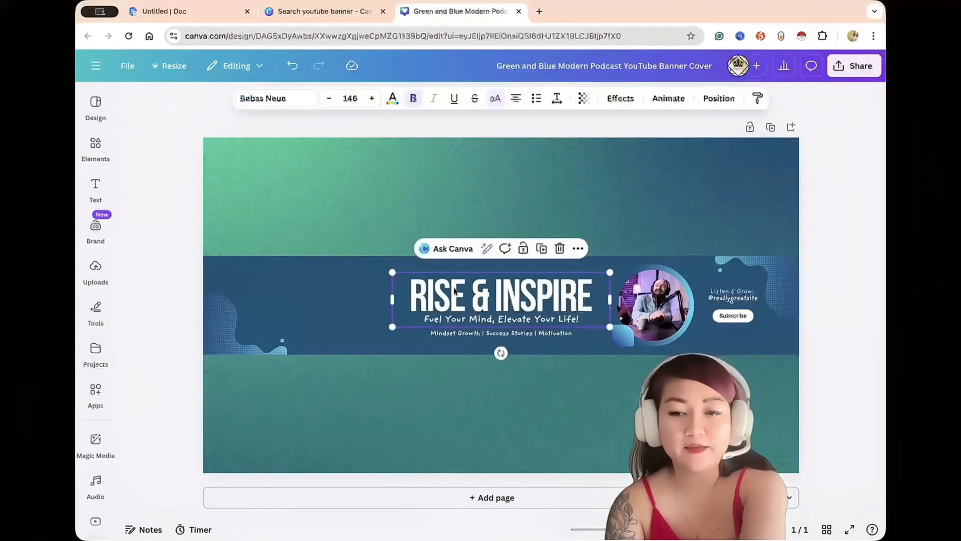
key("Delete")
left_click(654, 300)
key("Delete")
key("Delete")
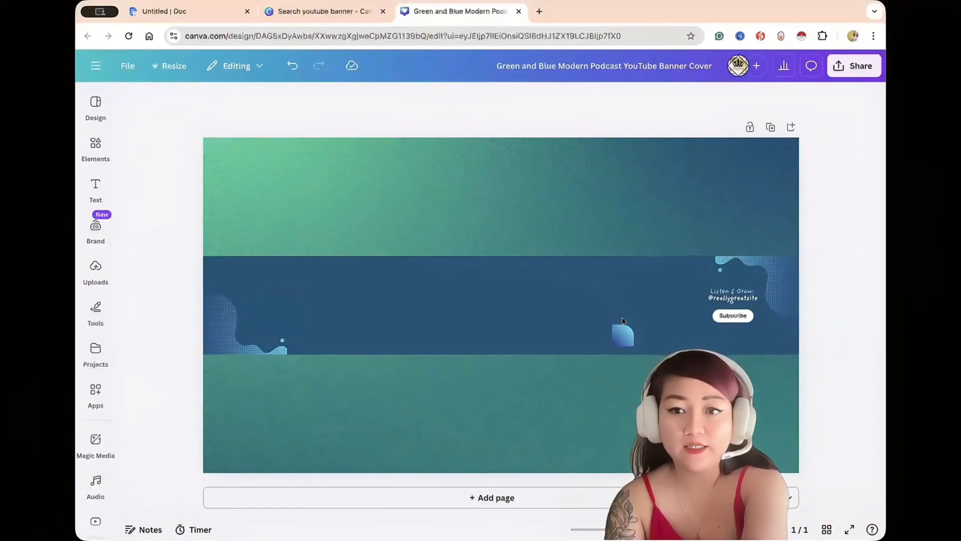
Restore the blue gradient circle and delete the small leaf shape, the remaining text, the Subscribe label and the corner decorations.
key("ctrl+z")
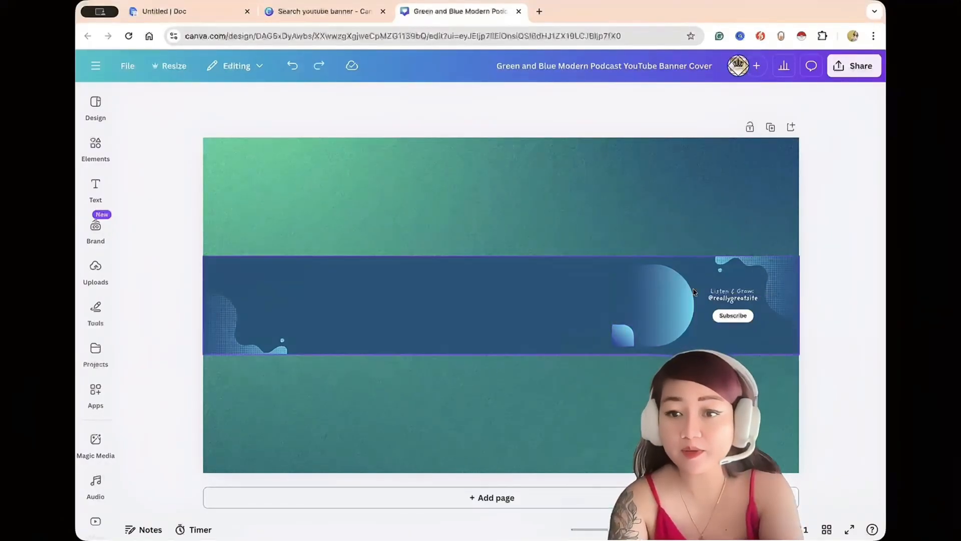
left_click(627, 334)
key("Delete")
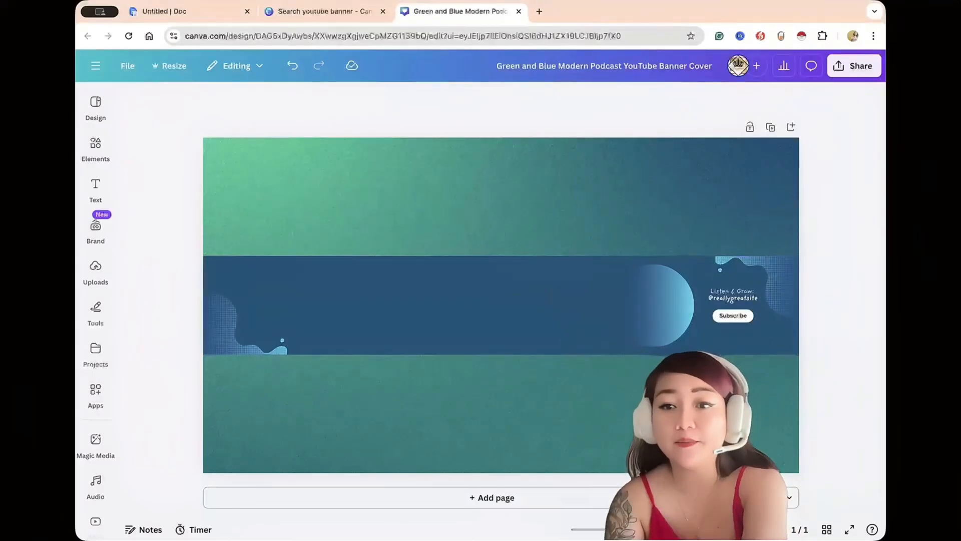
left_click(744, 302)
key("Delete")
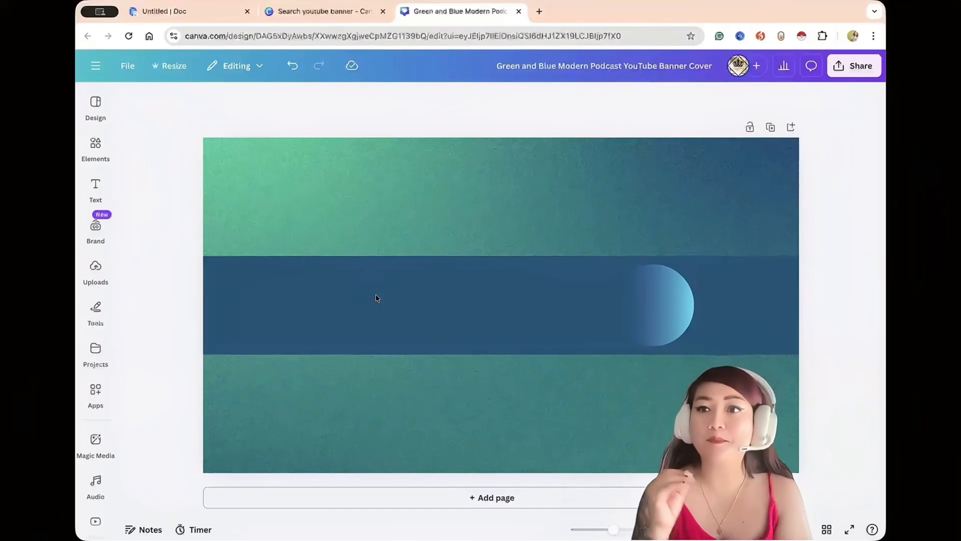
Place the uploaded standing portrait photo over the gradient circle on the banner and remove the photo's background.
left_click(95, 268)
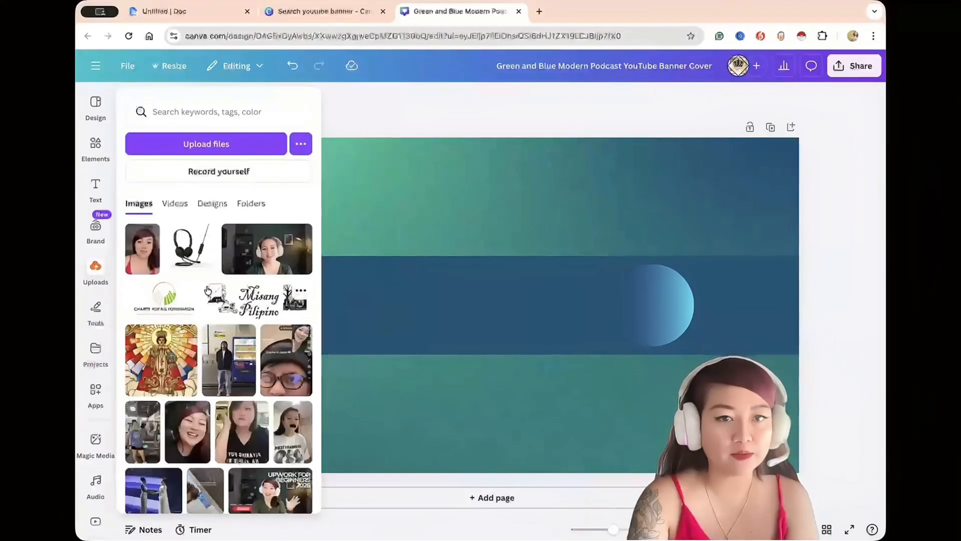
scroll(235, 286, "down", 3)
scroll(246, 292, "down", 3)
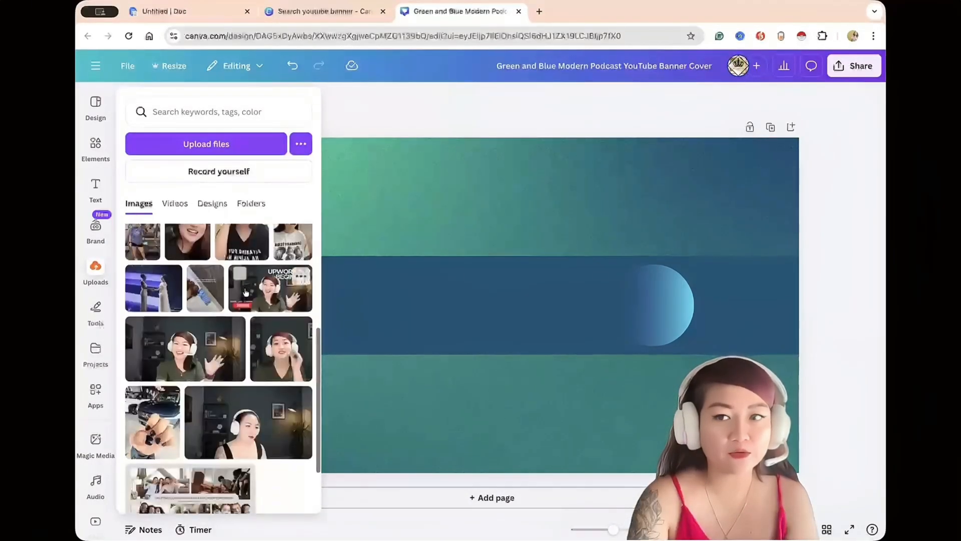
left_click_drag(419, 204, 540, 281)
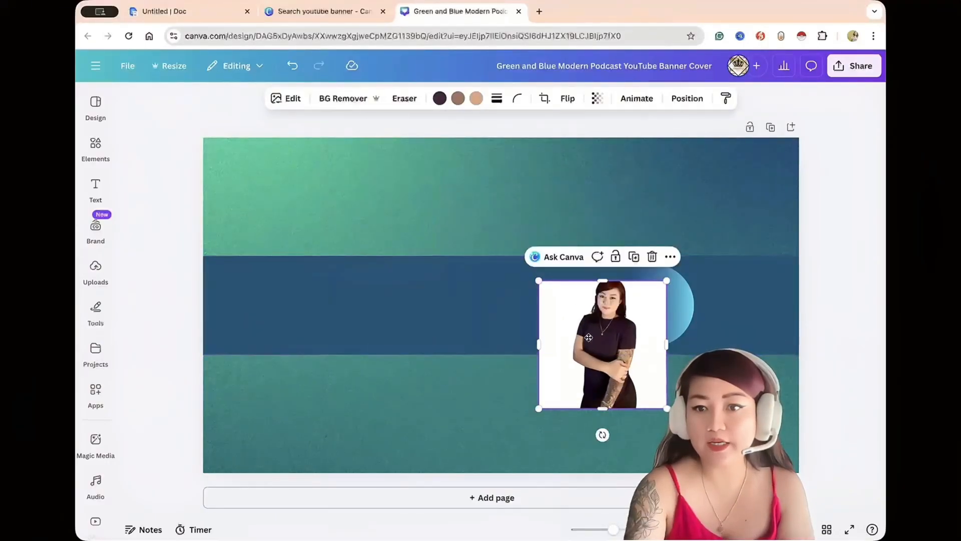
left_click_drag(590, 345, 610, 290)
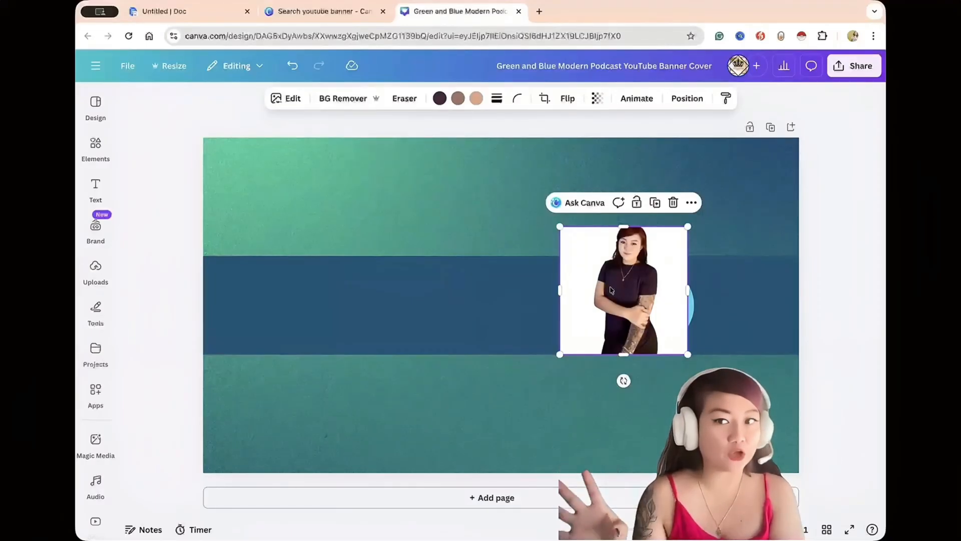
left_click(339, 99)
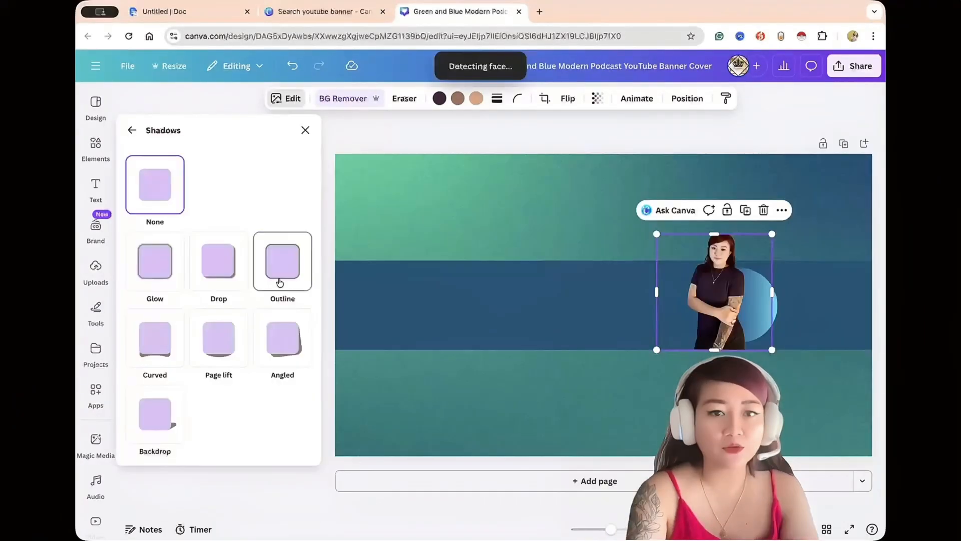
Apply a white Glow shadow to the portrait with size 57 and blur amount 100.
left_click(278, 279)
scroll(245, 383, "down", 2)
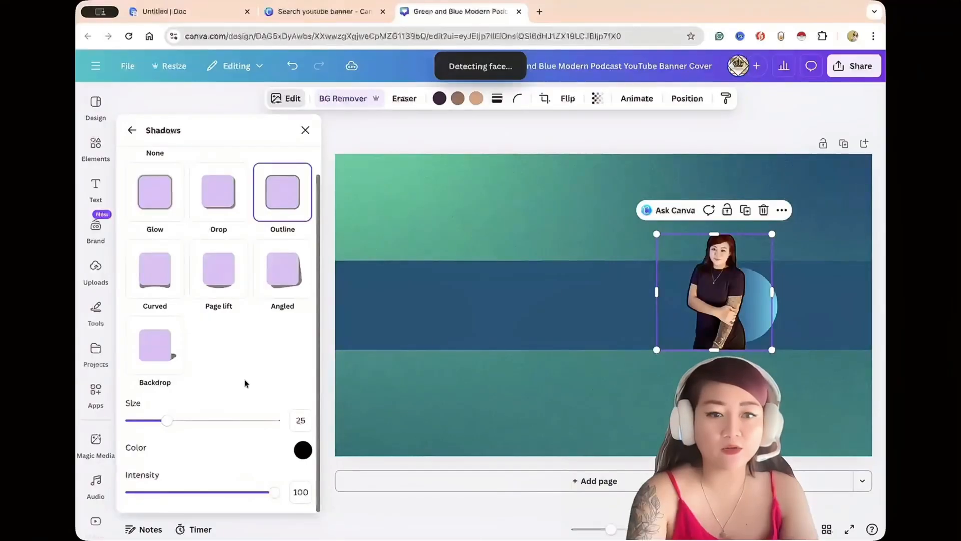
left_click(302, 450)
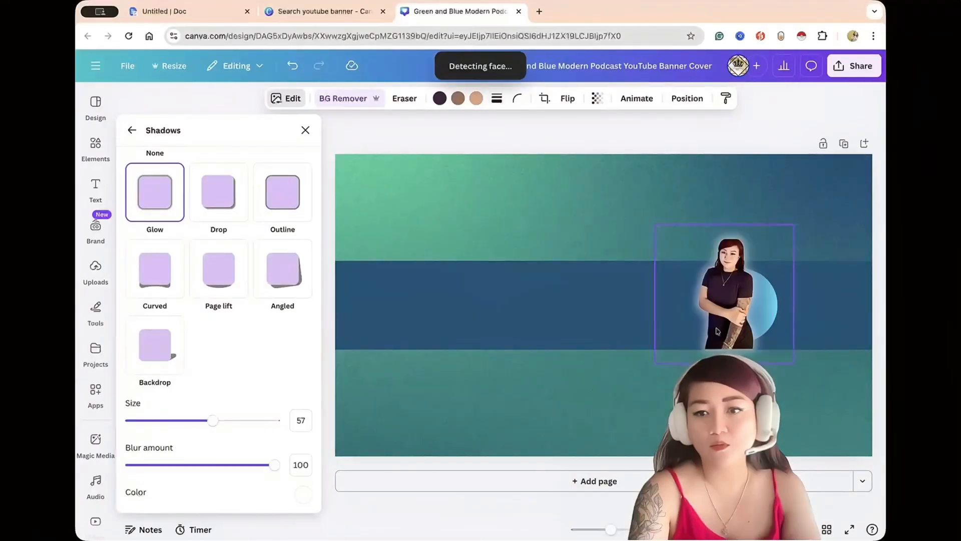
left_click(537, 231)
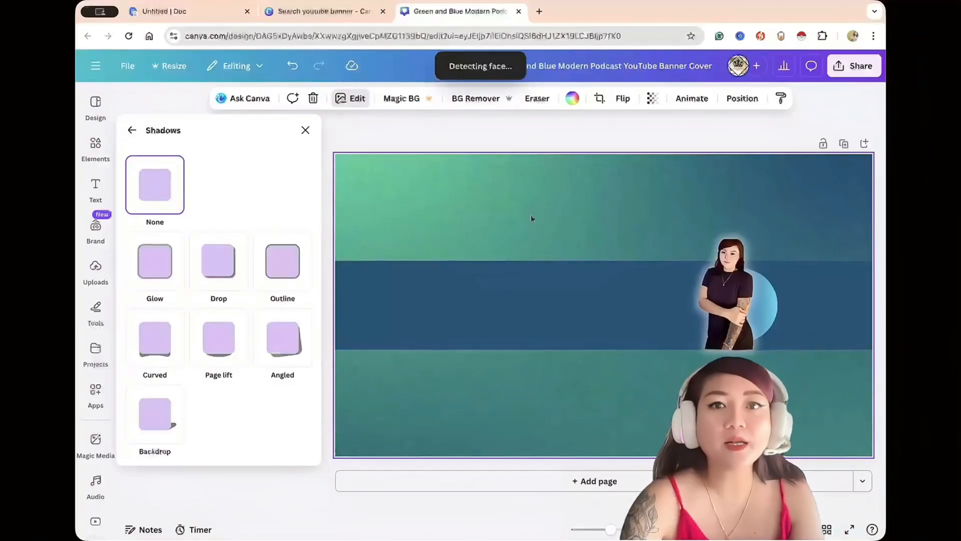
Add the "fresh FINDS" font combination to the banner as the title text.
left_click(93, 177)
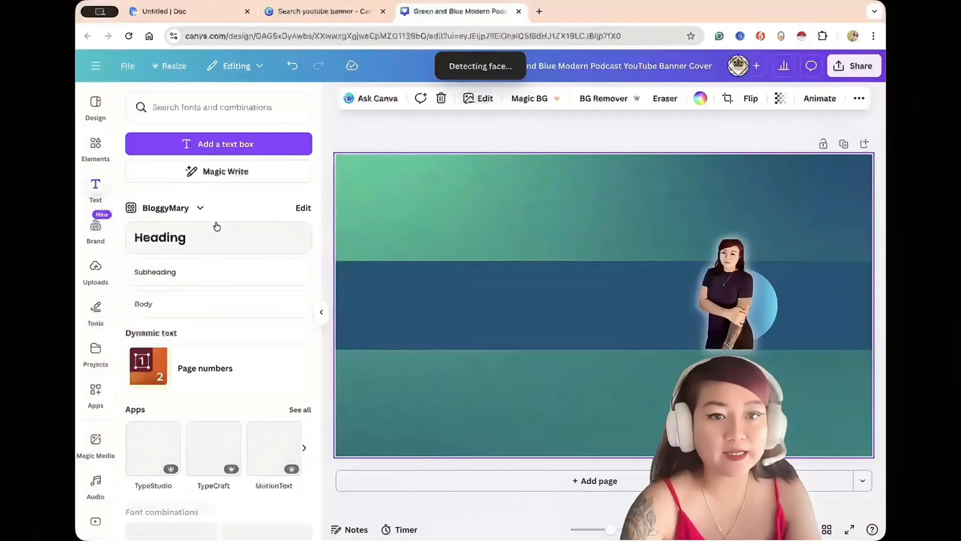
scroll(216, 225, "down", 2)
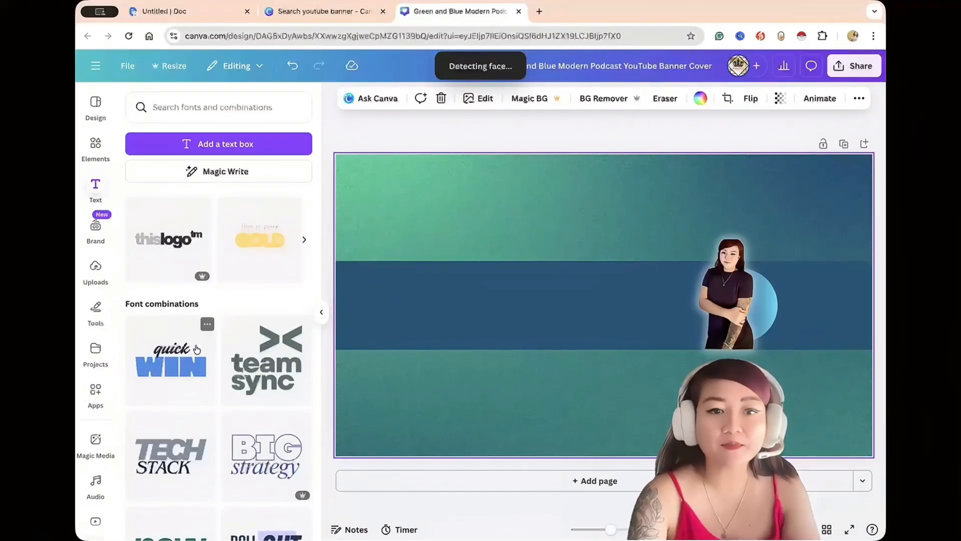
scroll(195, 331, "down", 5)
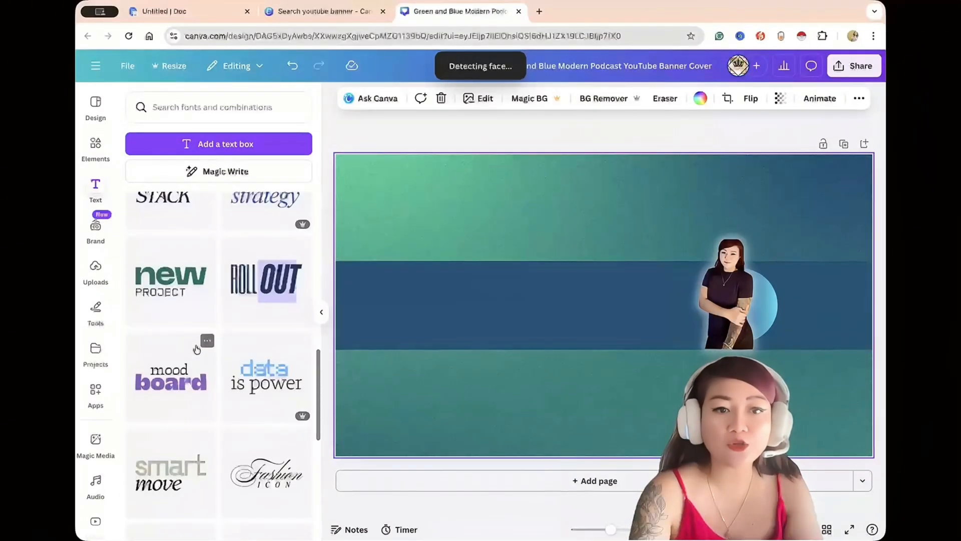
scroll(189, 369, "down", 3)
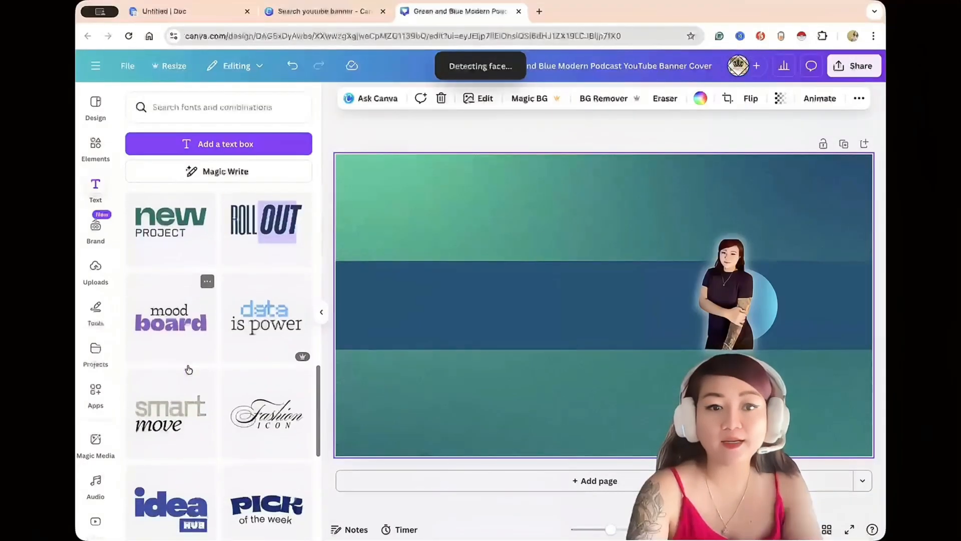
scroll(189, 370, "down", 5)
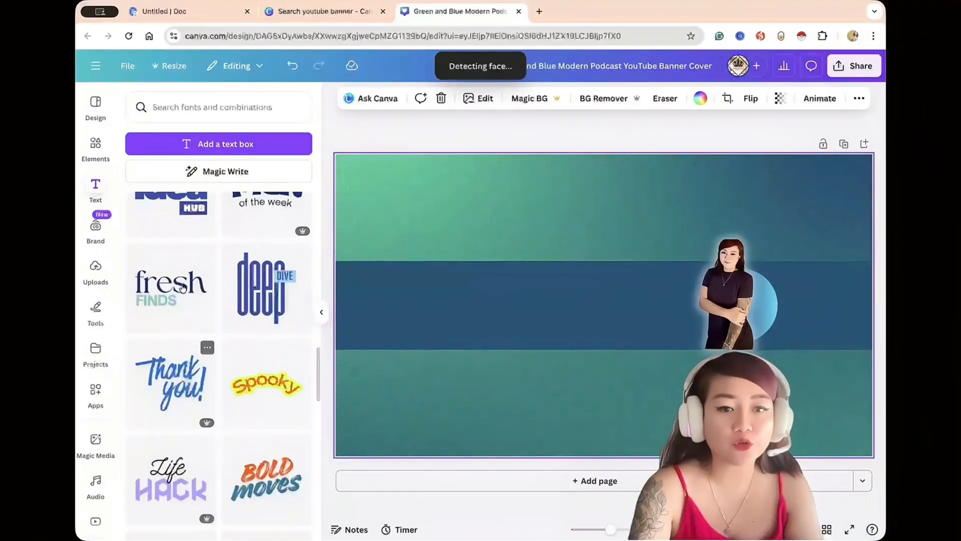
left_click(182, 287)
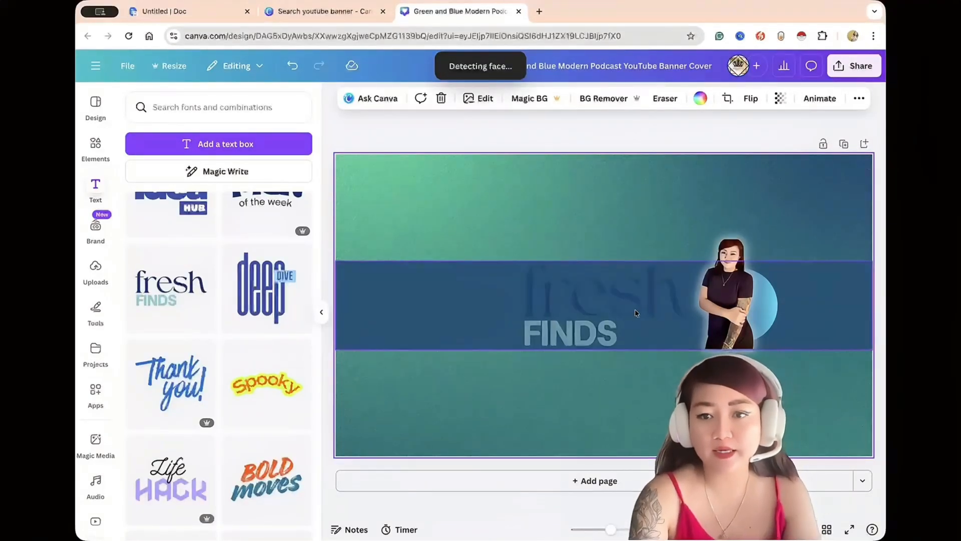
Replace "fresh" with the owner's full name in smaller white lettering and "FINDS" with "OPERATIONS MANAGEMENT".
left_click(479, 281)
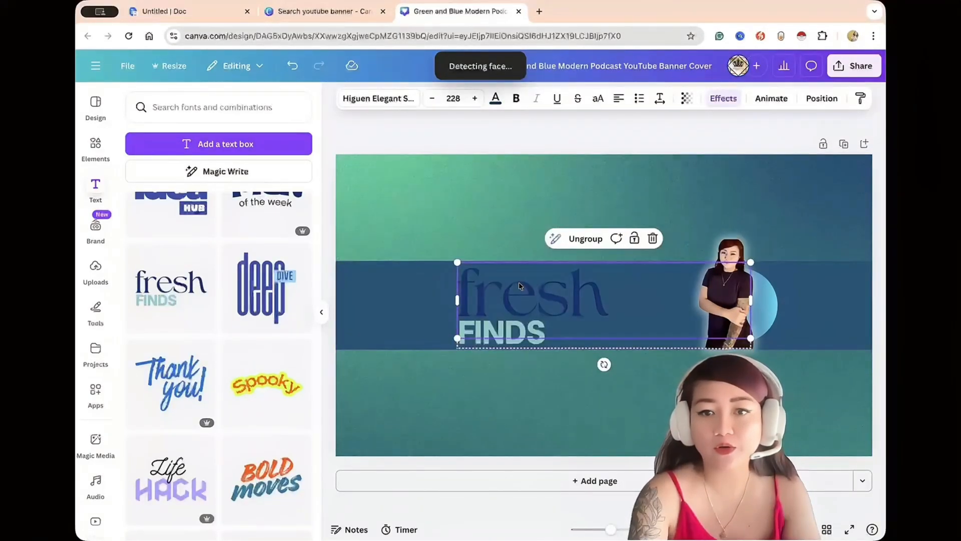
double_click(480, 282)
type("Maryrose Ganzon")
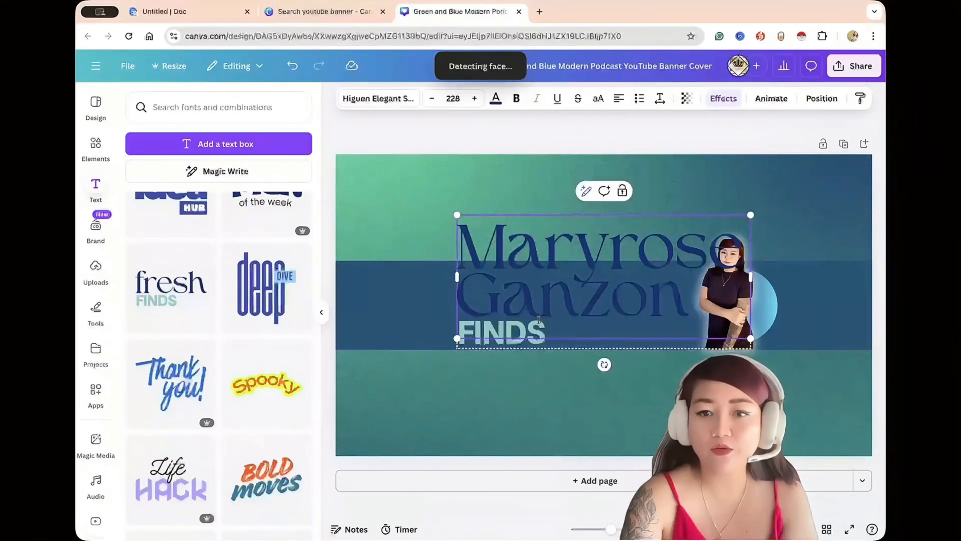
triple_click(543, 281)
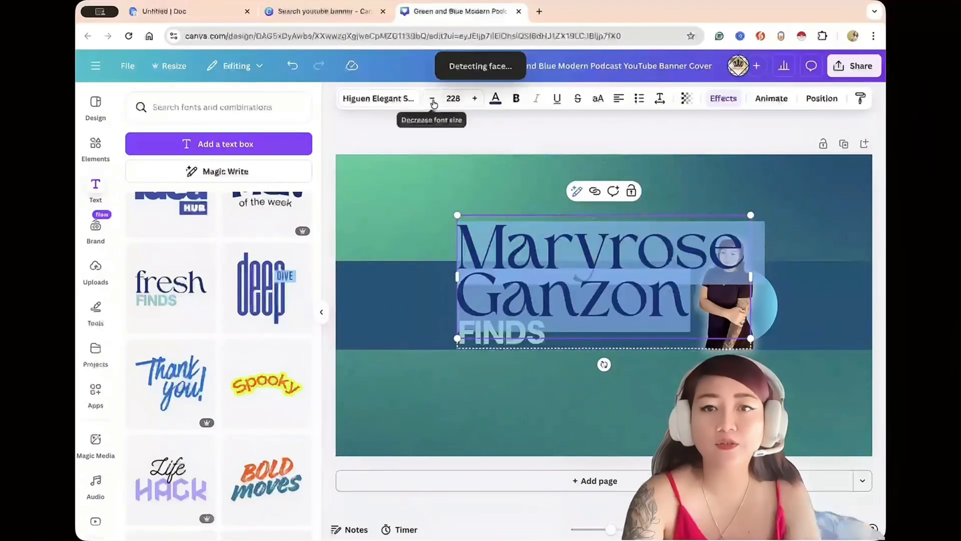
left_click(452, 99)
left_click(473, 302)
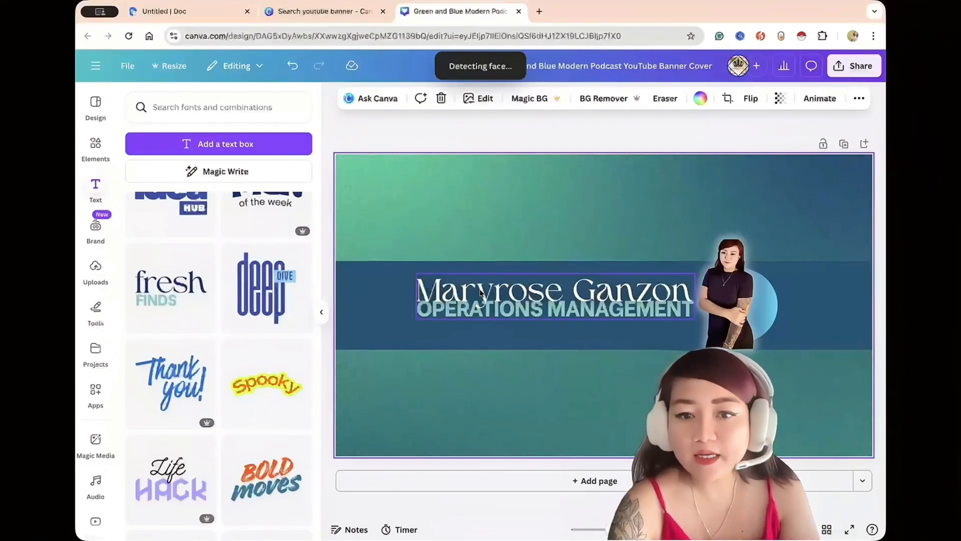
Move the grouped name and "OPERATIONS MANAGEMENT" text slightly lower within the blue band.
left_click(465, 319)
left_click_drag(476, 292, 479, 301)
left_click(467, 208)
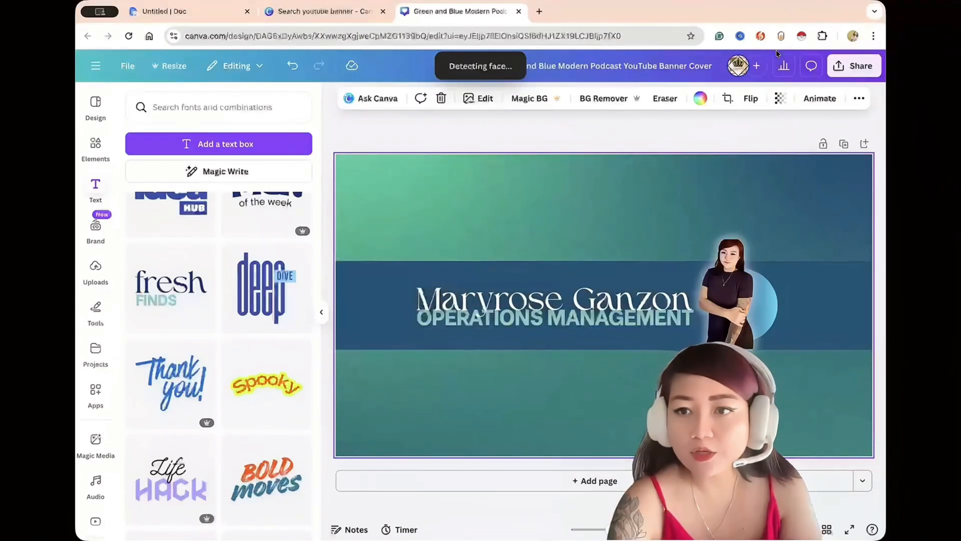
Download the finished banner as a JPG file at size 1 and quality 80.
left_click(855, 66)
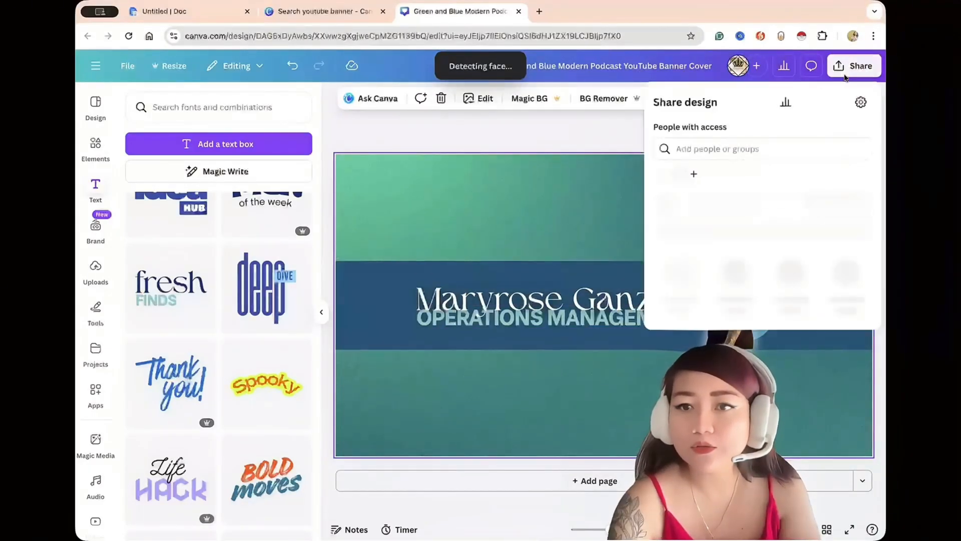
left_click(680, 308)
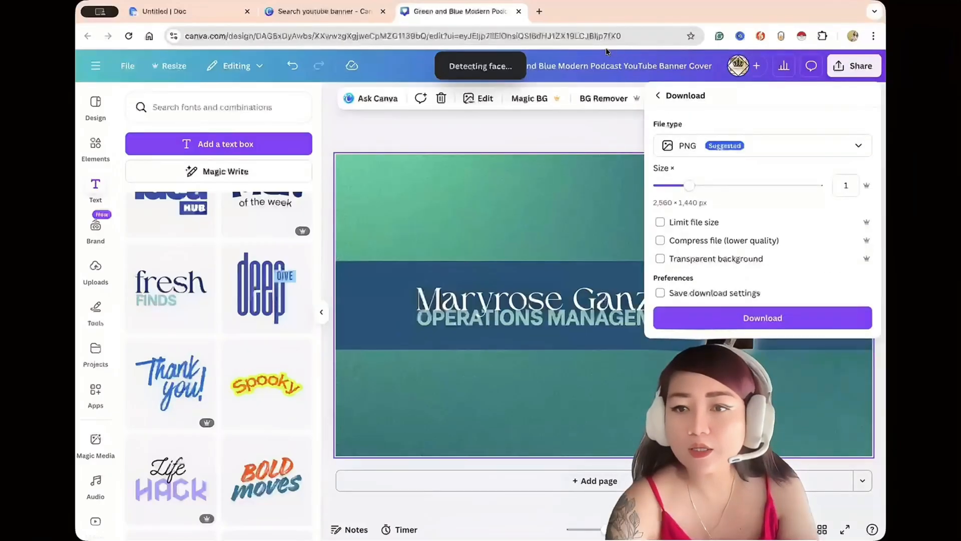
left_click(754, 144)
left_click(738, 188)
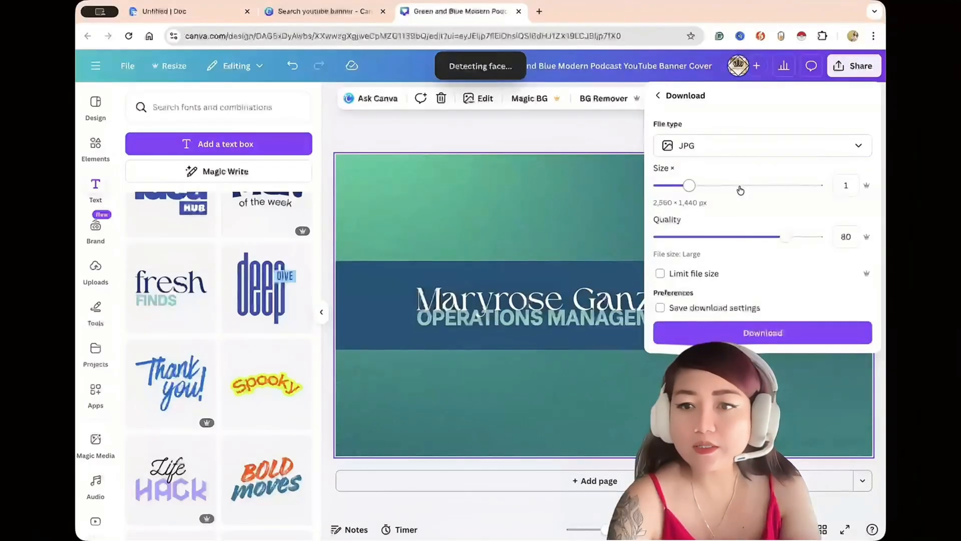
left_click(726, 334)
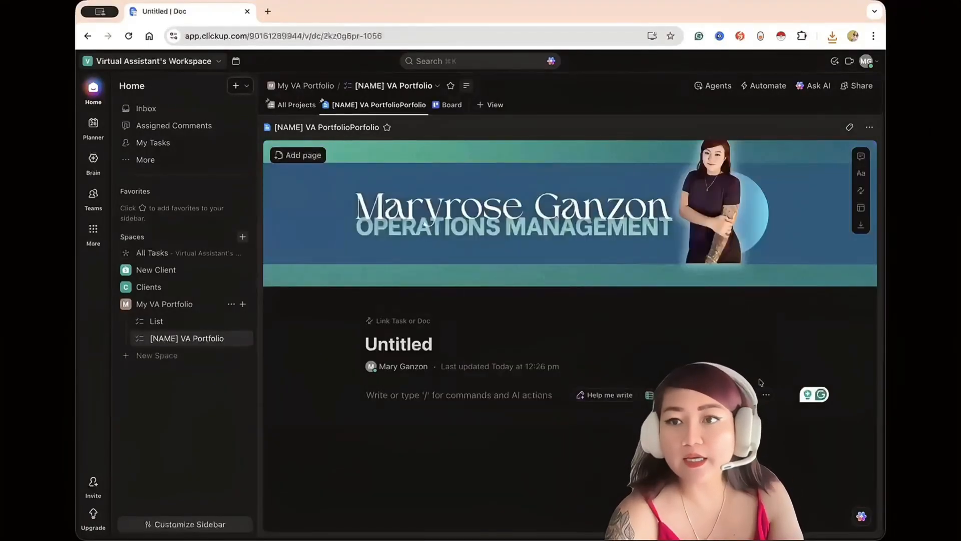
Reposition the doc's cover banner slightly lower so the portrait's head is fully inside the frame, and save the position.
mouse_move(694, 275)
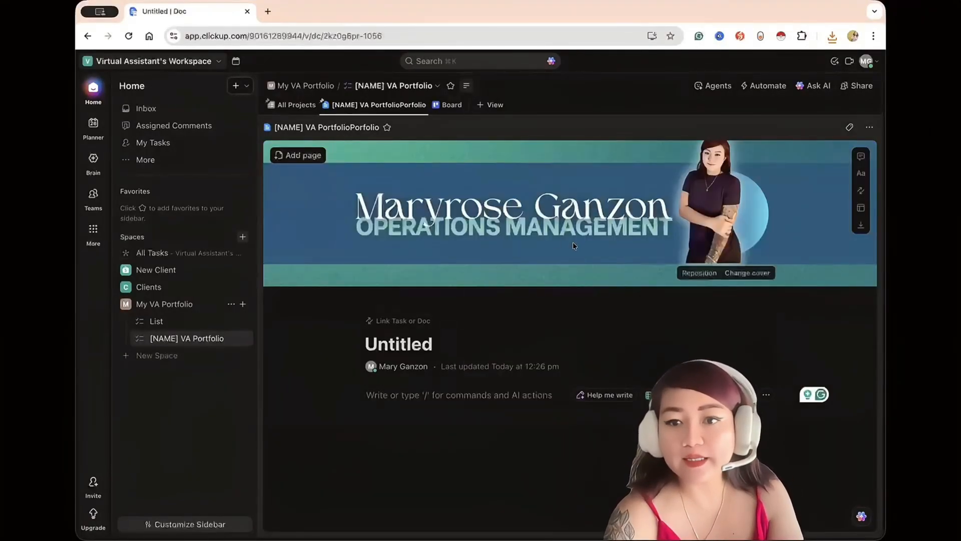
left_click(695, 273)
left_click_drag(578, 218, 579, 227)
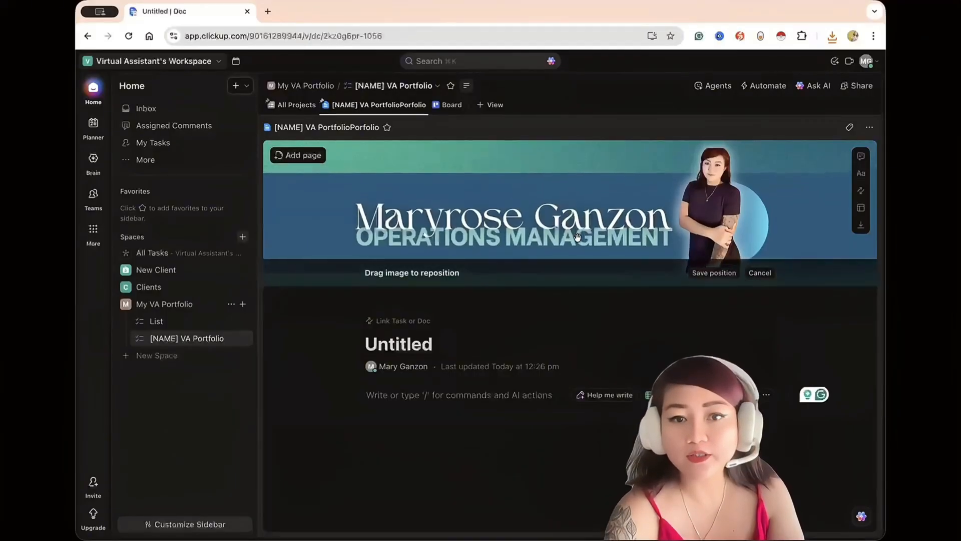
left_click(701, 272)
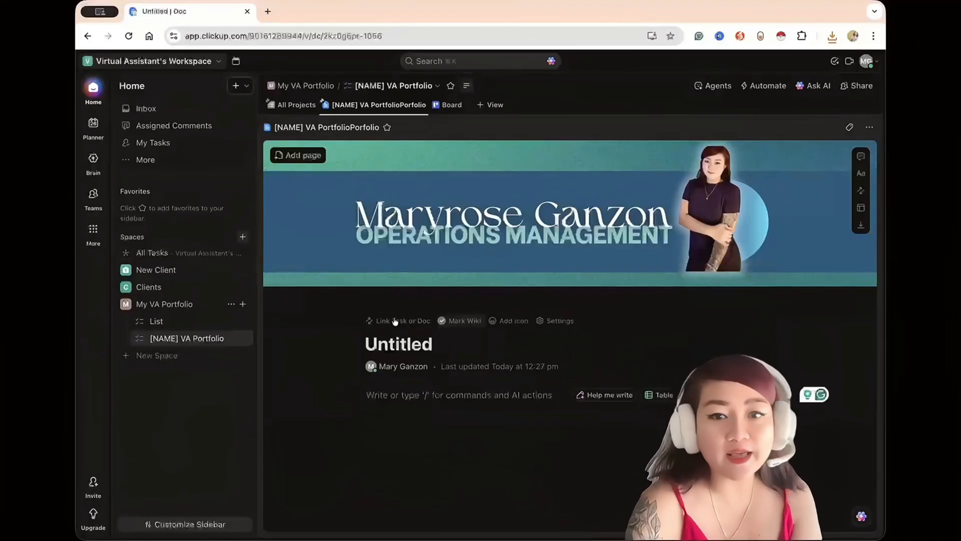
Title the doc "Hello! I'm [owner's first name], your General Virtual Assistant for eCommerce Business".
left_click(432, 342)
type("Hello")
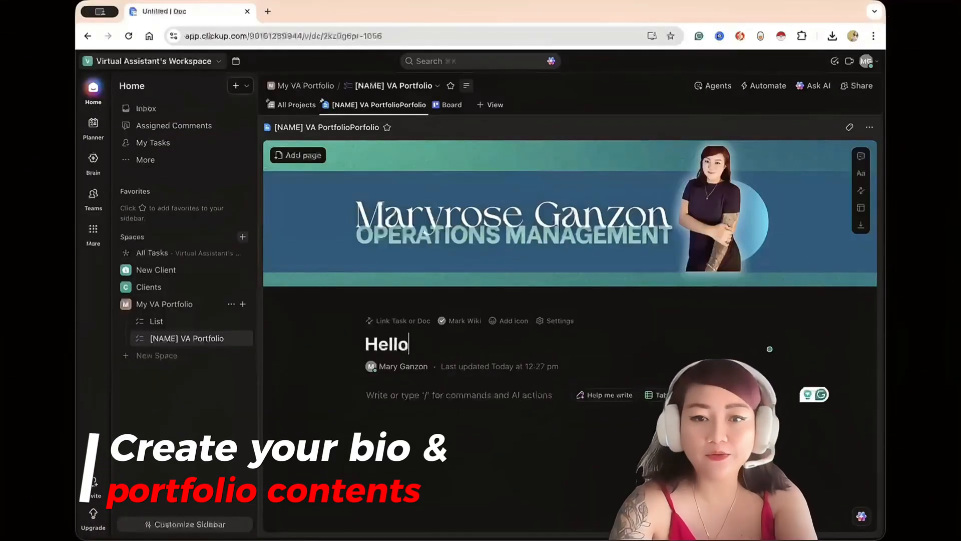
type("! I'm M")
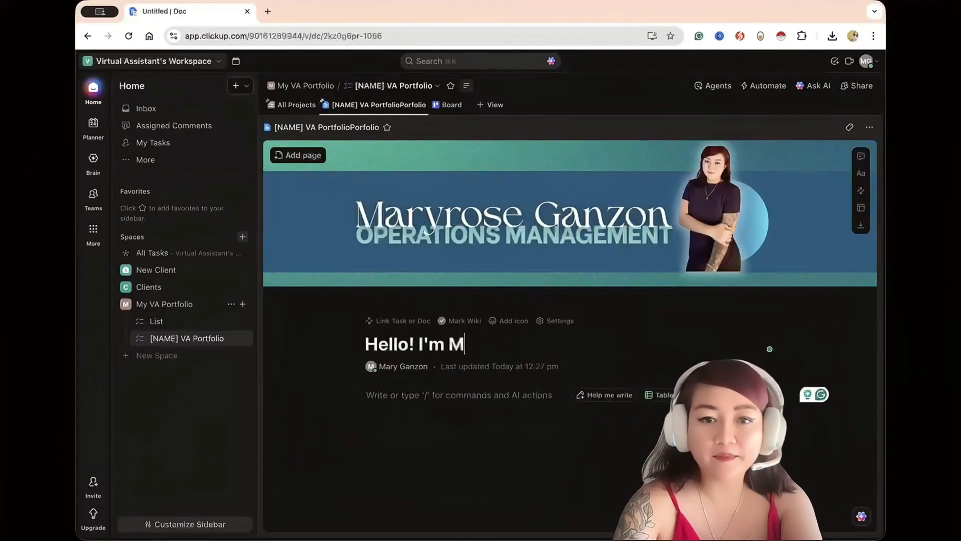
type("ary, your General Virtua")
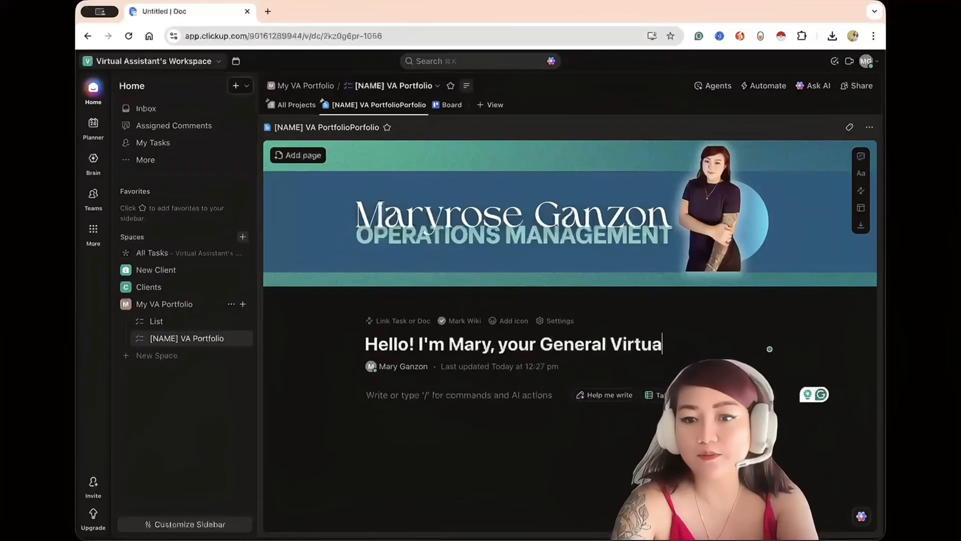
type("l Assistant for eCommerce Business")
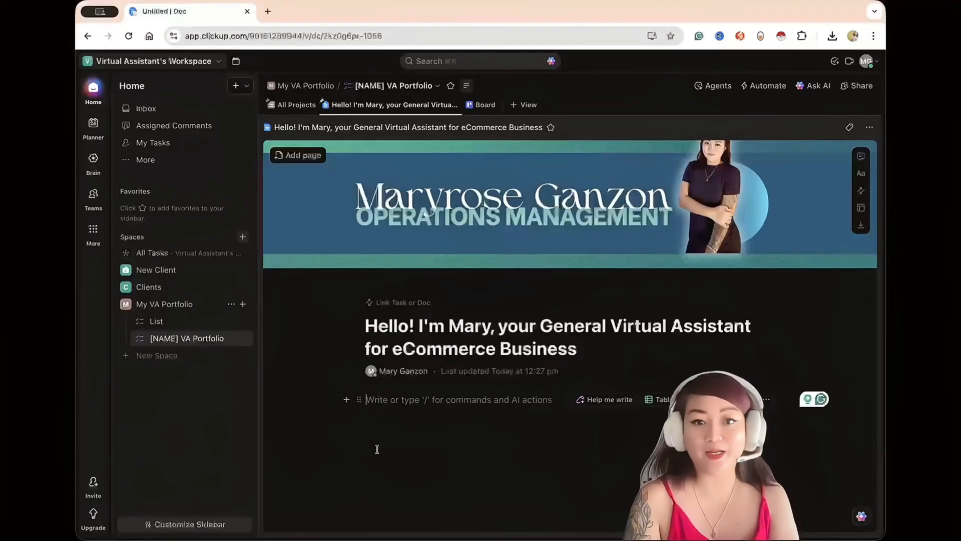
Paste the intro line "I help small businesses with admin, social media, and email support." below the title.
type("I help small businesses with admin, social media, and email support.")
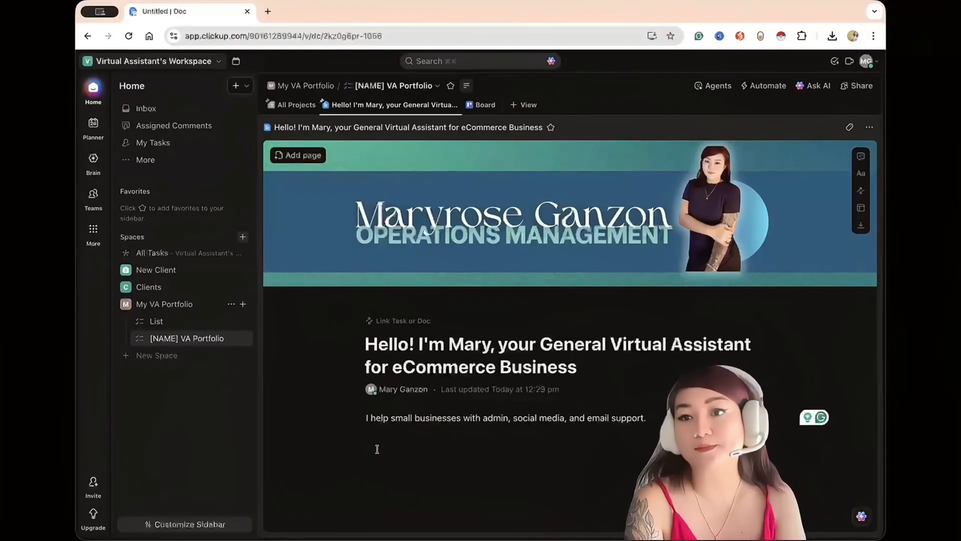
key("Return")
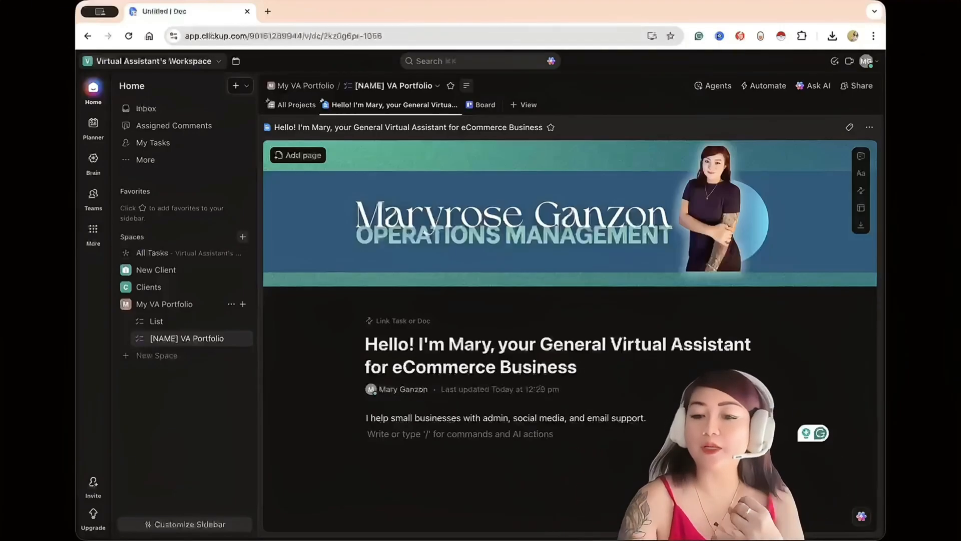
type("/you")
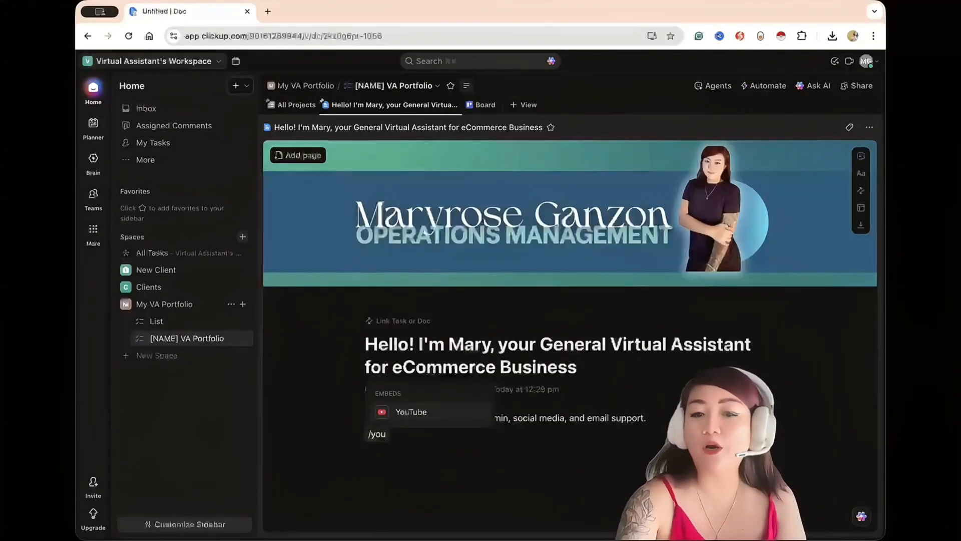
key("BackSpace")
key("BackSpace")
key("BackSpace")
key("BackSpace")
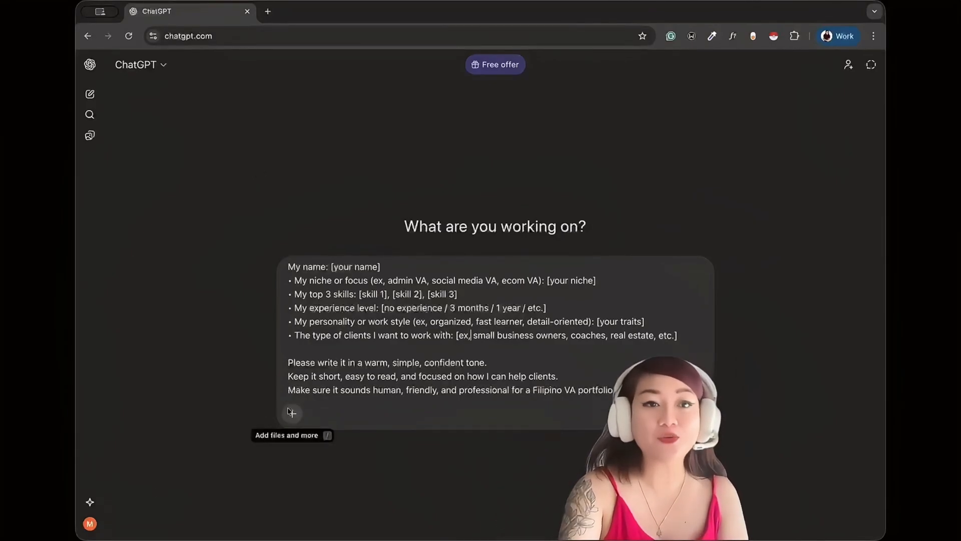
In ChatGPT, replace the niche in the portfolio bio prompt with an operations management focus and submit the prompt.
left_click(290, 412)
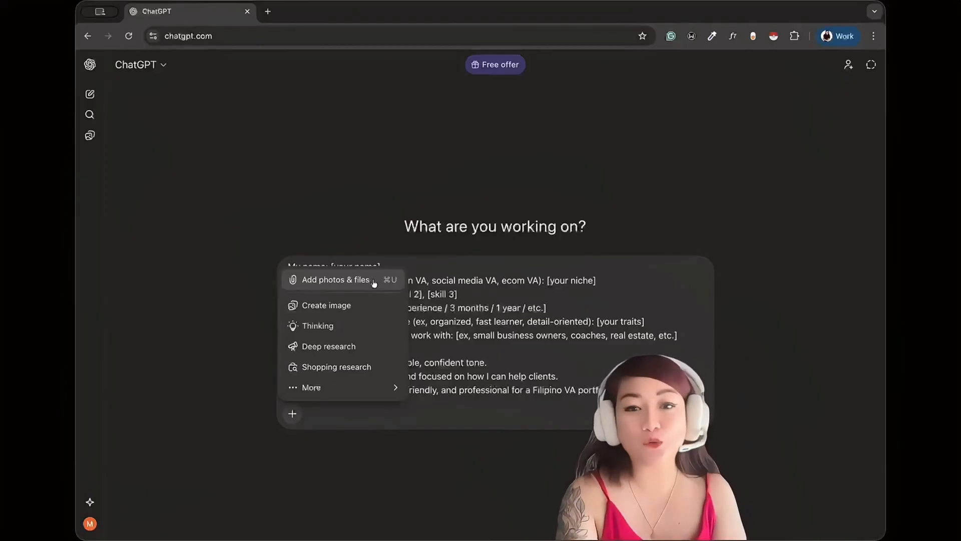
left_click(567, 322)
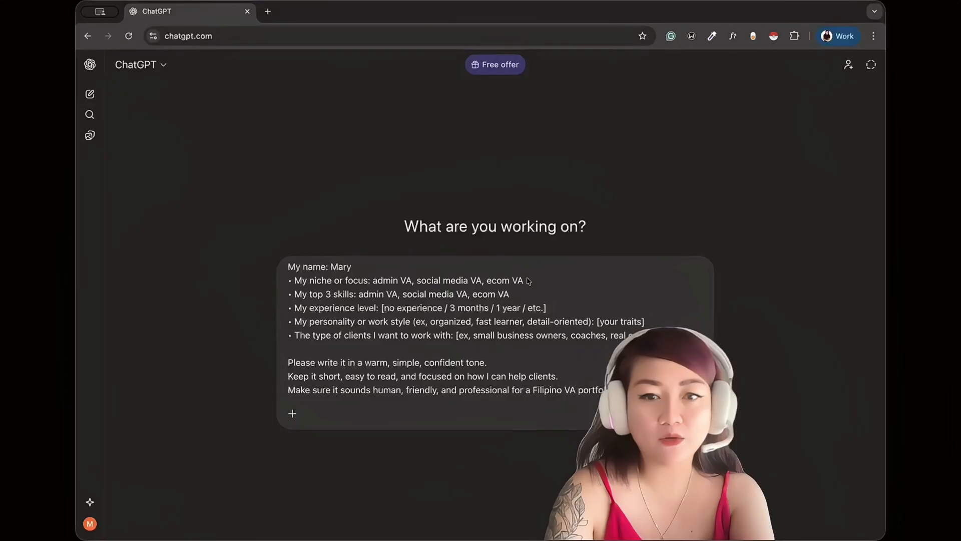
left_click_drag(527, 281, 385, 282)
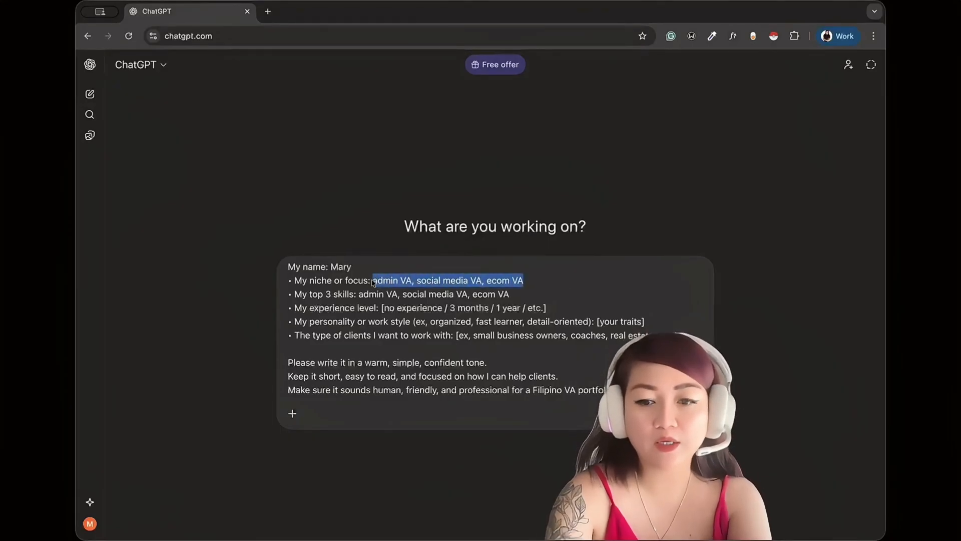
type("Oper")
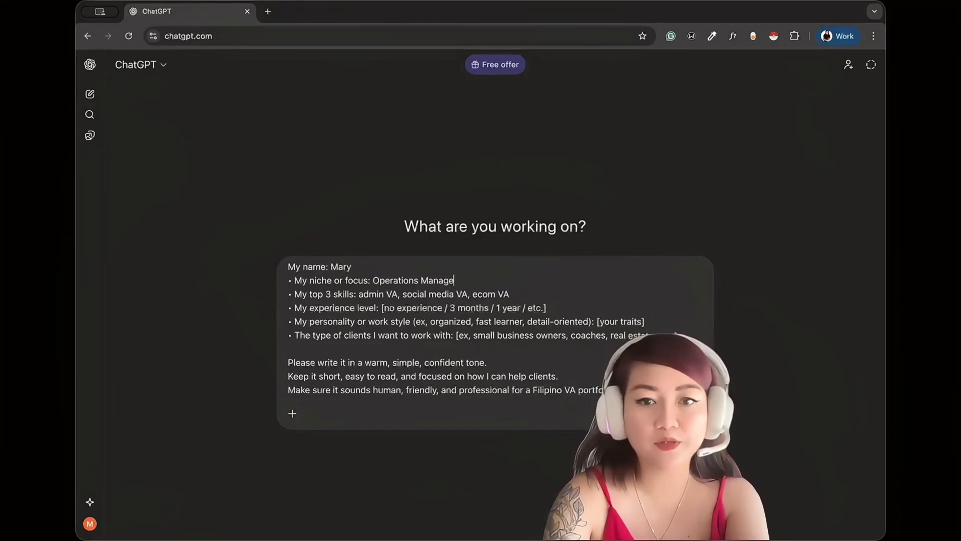
type("ations Manage")
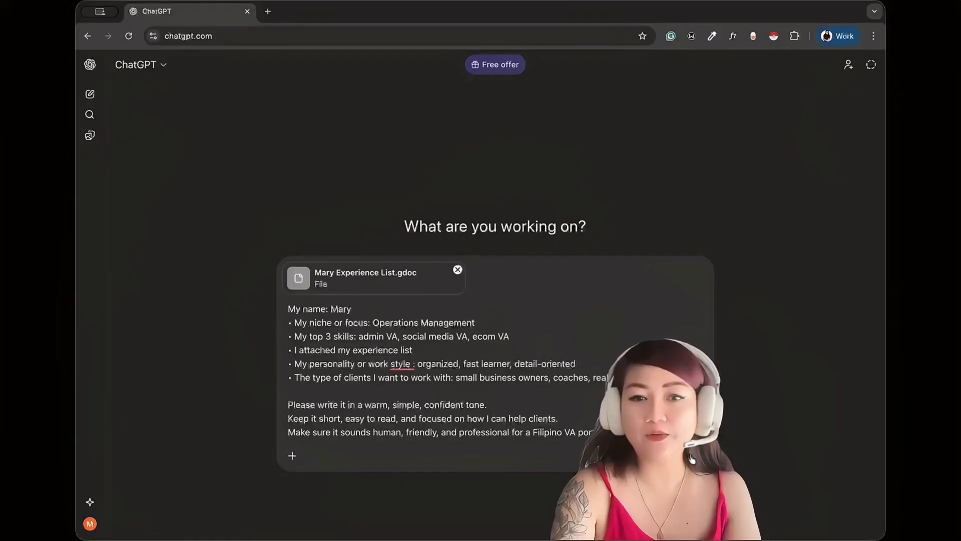
key("Return")
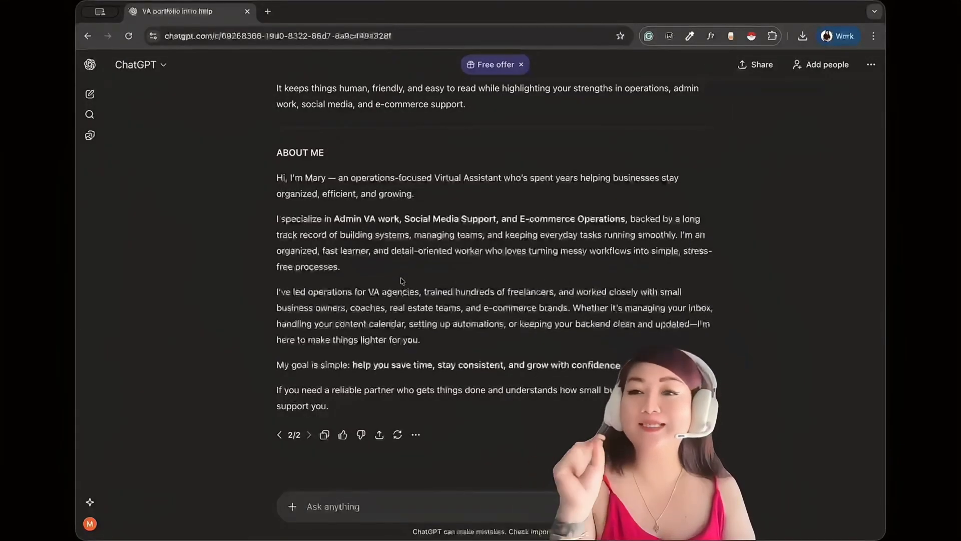
Copy the generated ABOUT ME section from ChatGPT and paste it over the intro line in the ClickUp doc.
scroll(401, 281, "up", 4)
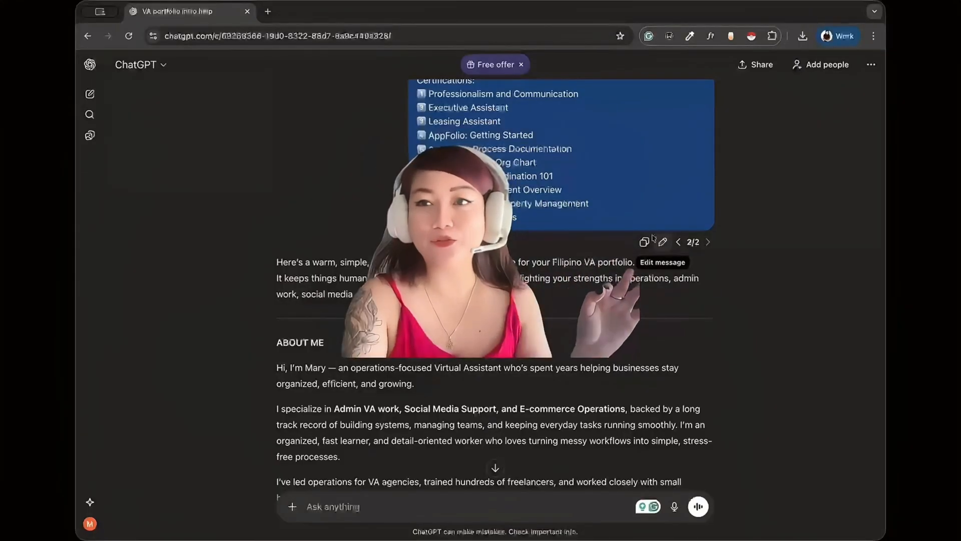
scroll(541, 197, "up", 15)
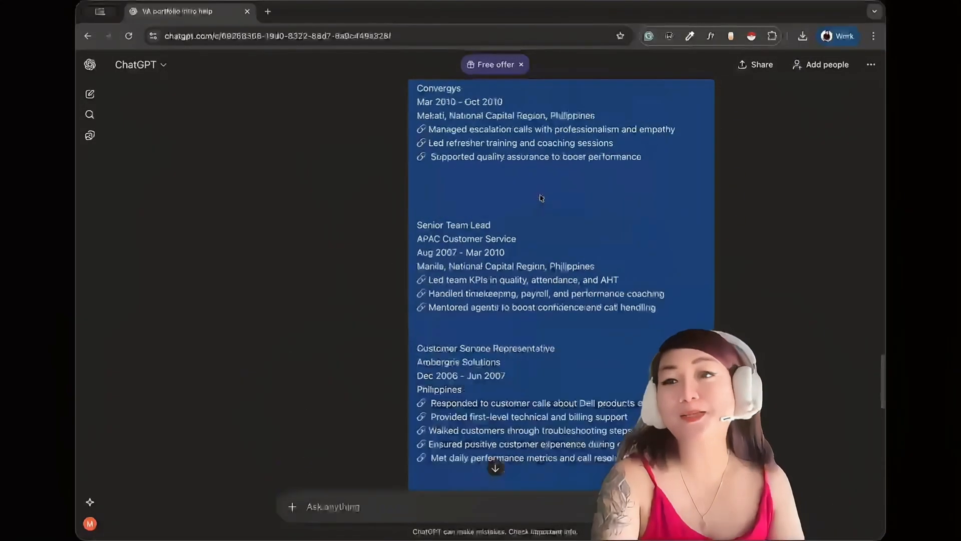
scroll(542, 198, "down", 20)
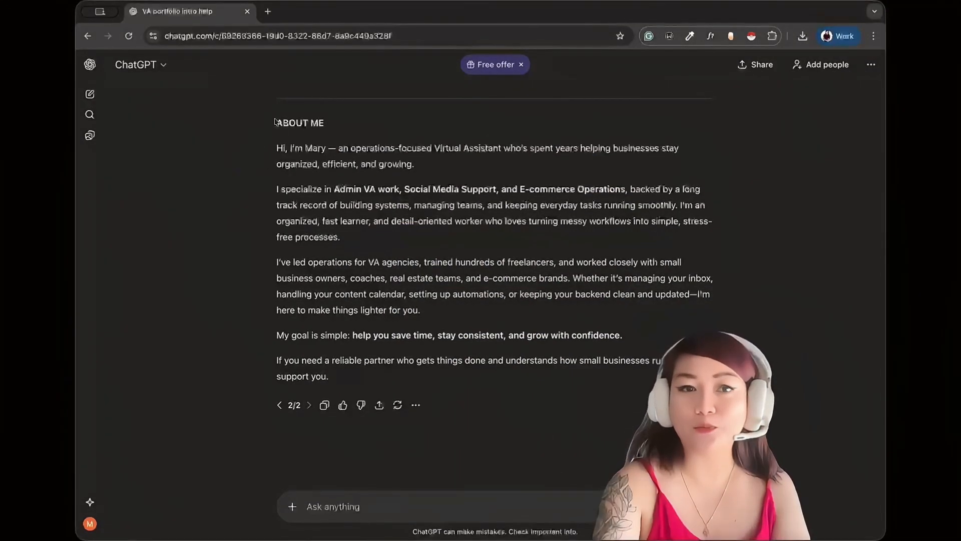
left_click_drag(275, 121, 382, 384)
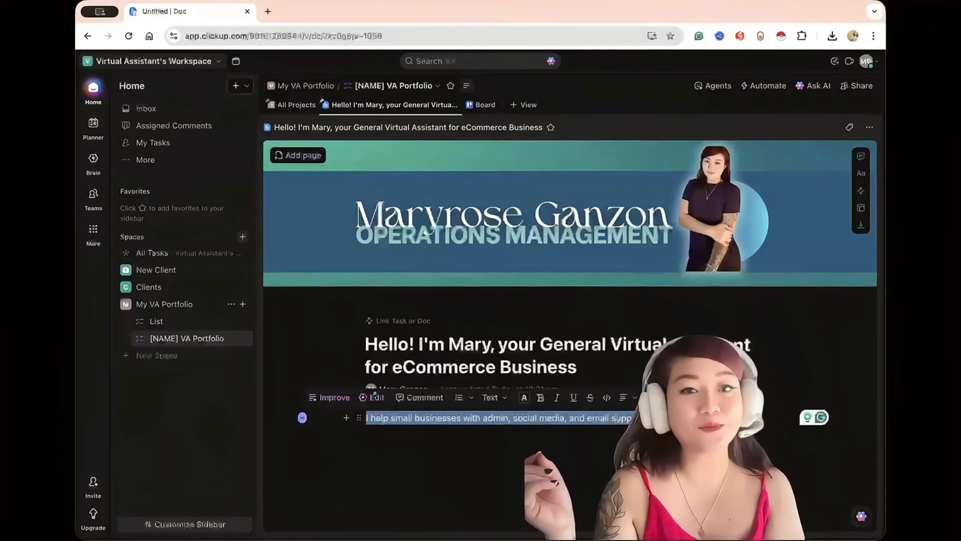
scroll(616, 418, "down", 2)
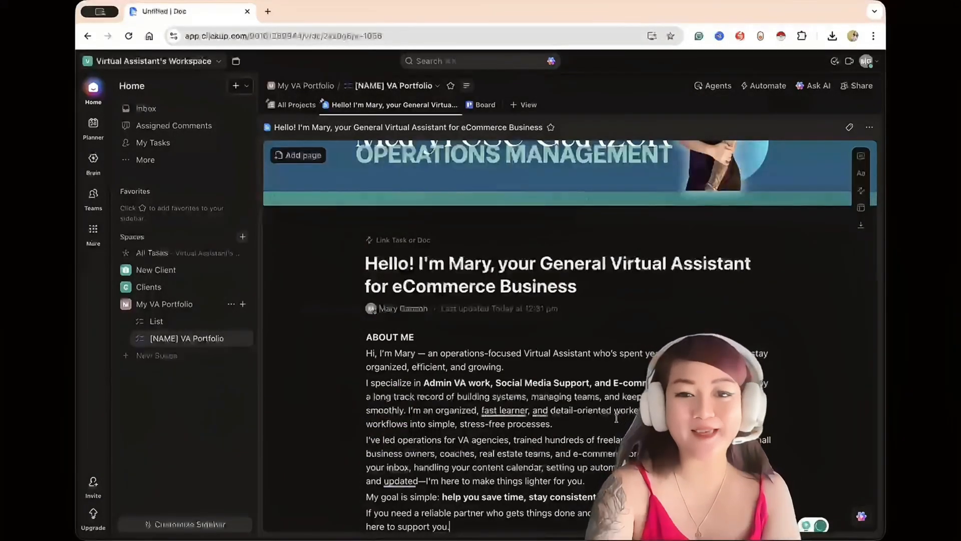
Insert blank lines after the ABOUT ME line and after each of the three paragraphs that follow it.
scroll(466, 313, "down", 2)
left_click(438, 248)
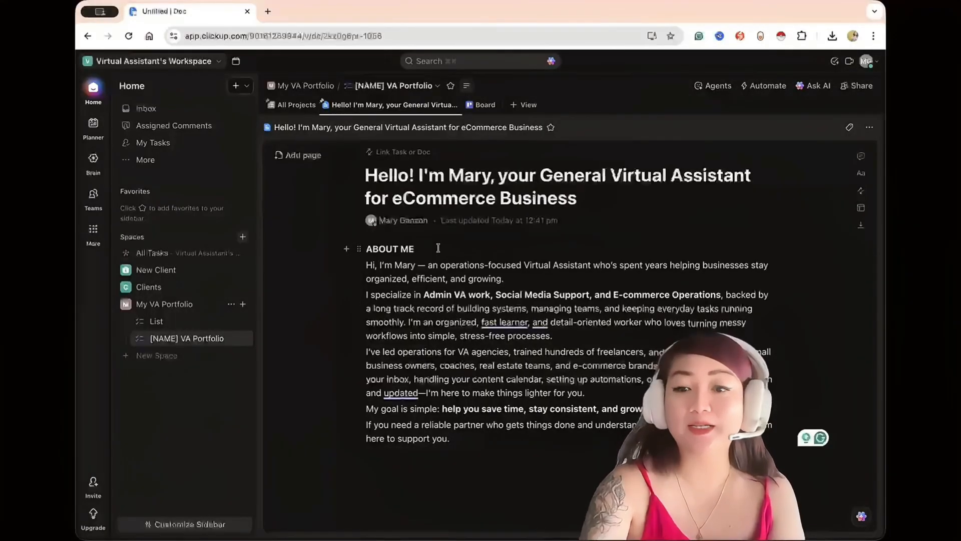
key("Return")
left_click(513, 294)
key("Return")
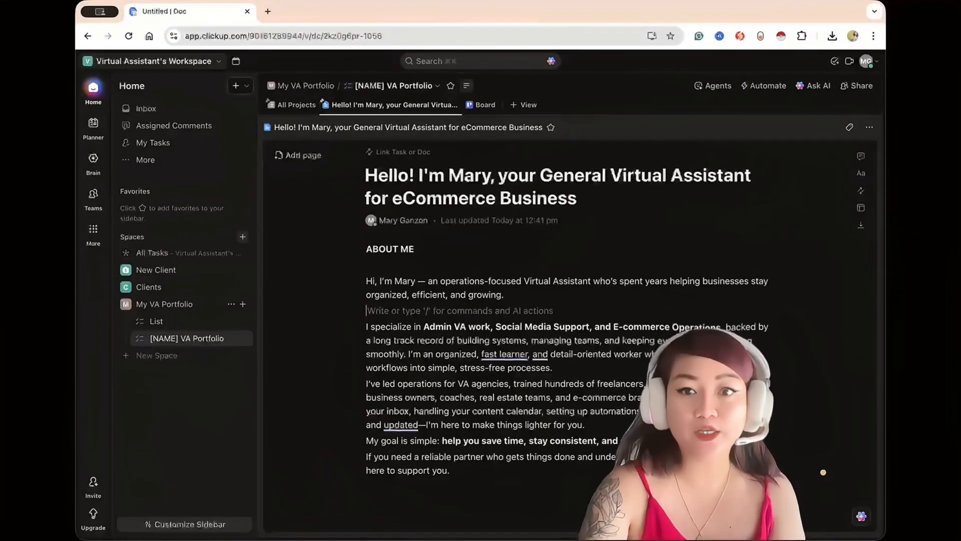
left_click(610, 368)
key("Return")
scroll(611, 371, "down", 1)
left_click(609, 393)
key("Return")
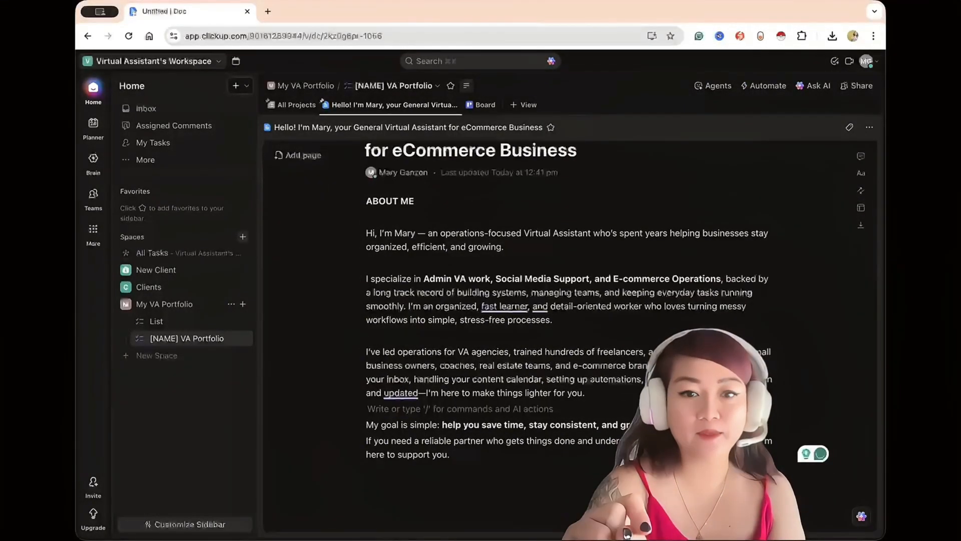
Turn the ABOUT ME line into a heading, trying Heading 1 and switching to Heading 2.
scroll(609, 392, "down", 1)
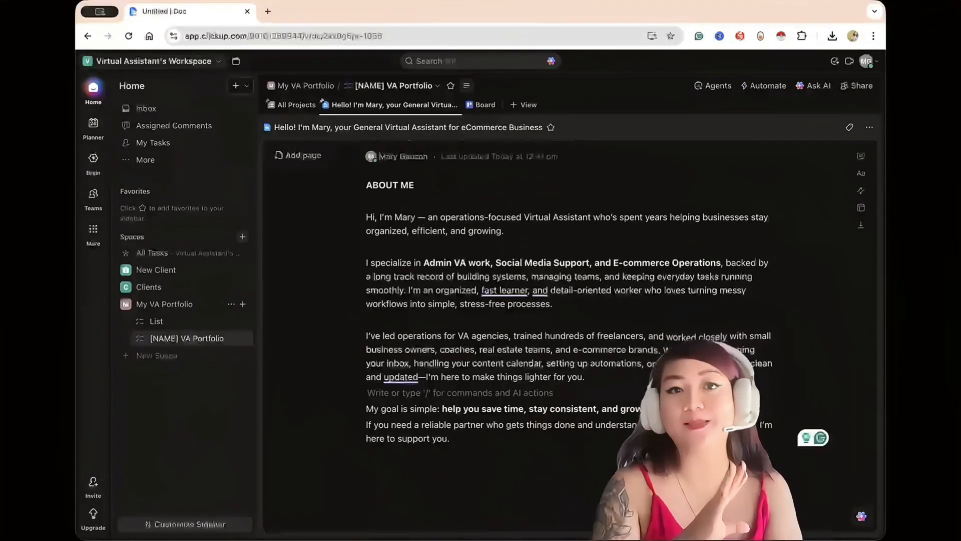
scroll(416, 166, "down", 2)
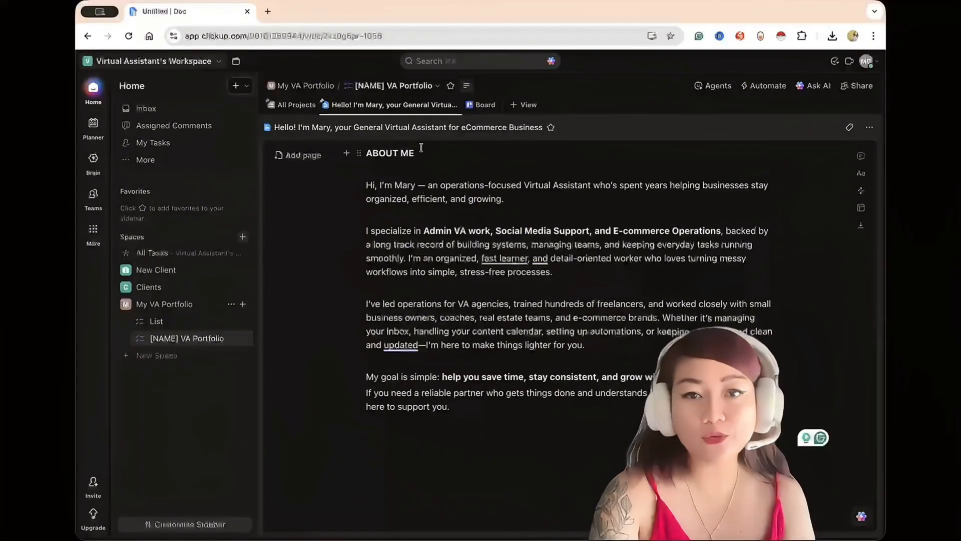
left_click_drag(415, 153, 366, 147)
left_click(371, 150)
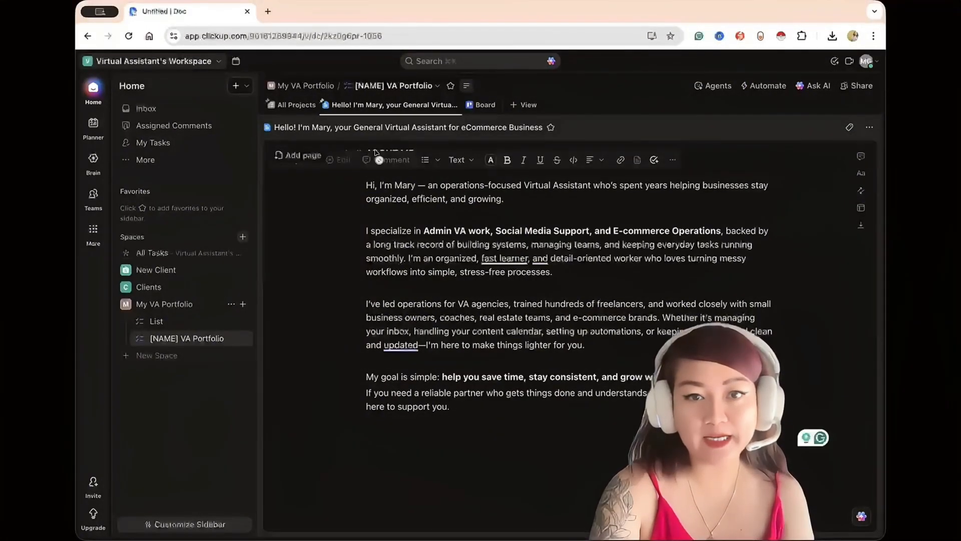
left_click(459, 160)
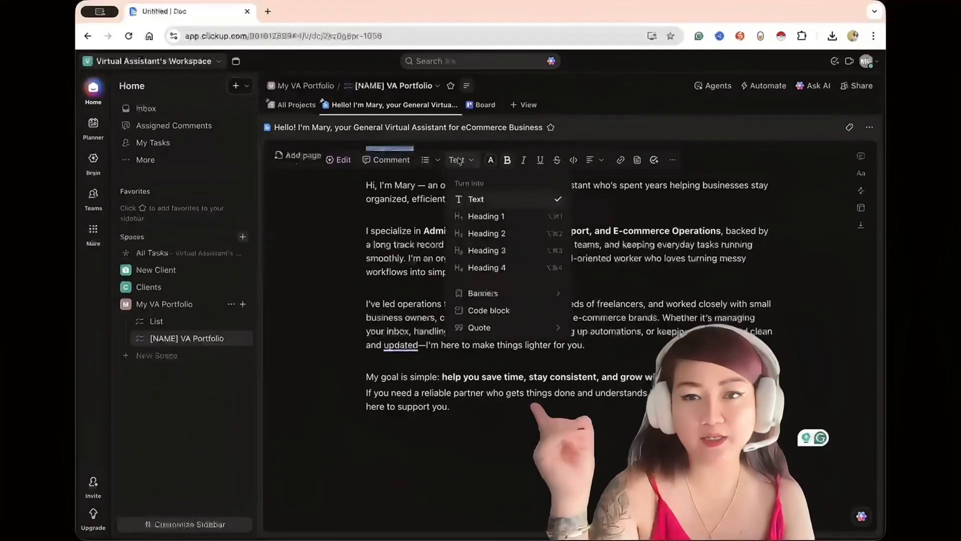
left_click(483, 219)
left_click(459, 159)
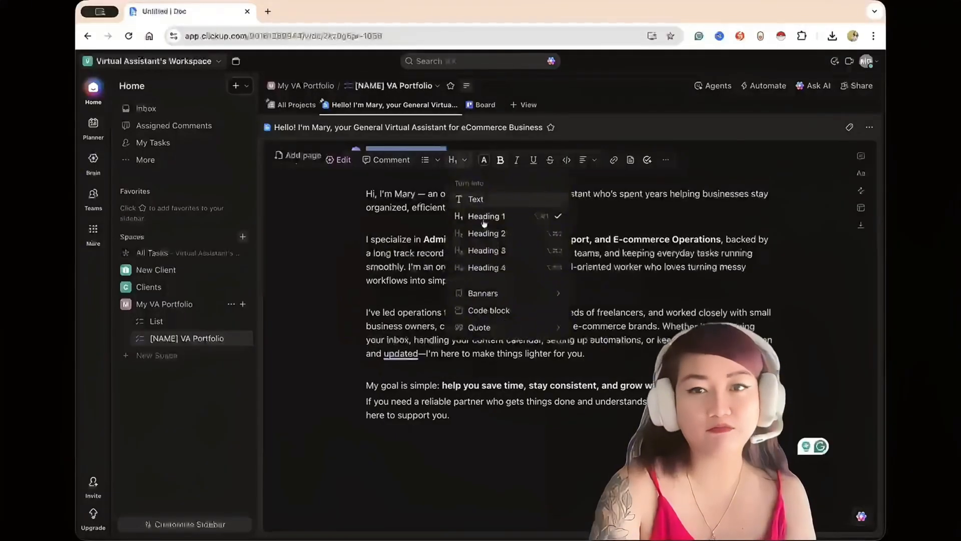
left_click(485, 233)
left_click(438, 231)
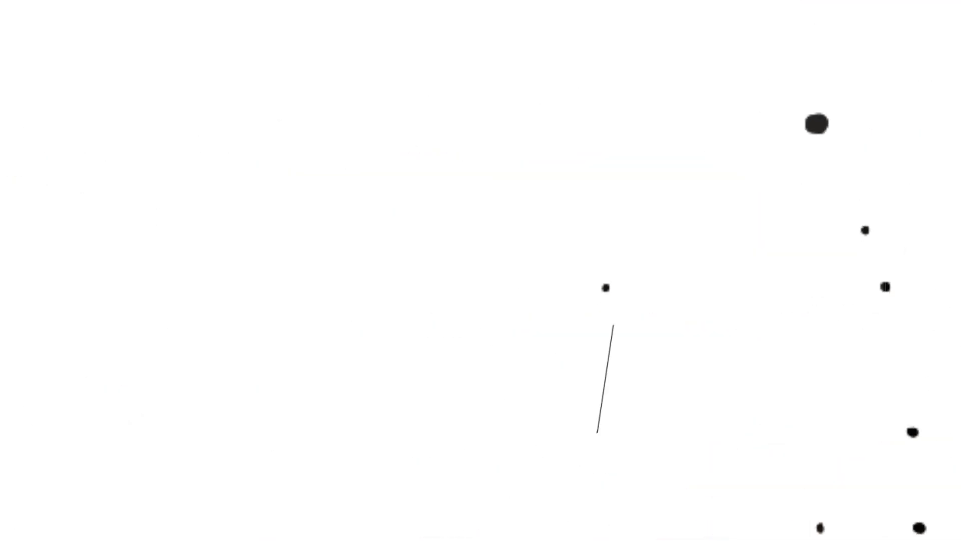
type("/you")
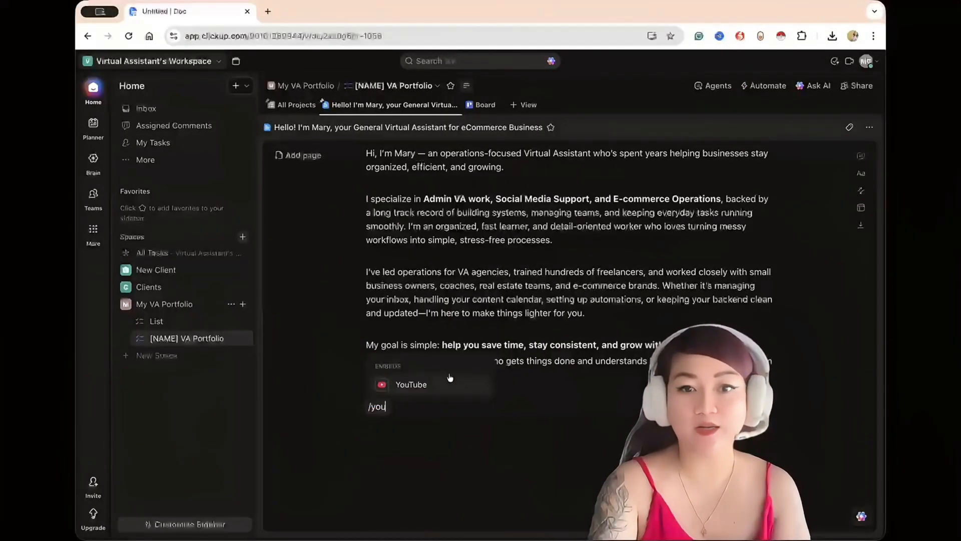
left_click(450, 381)
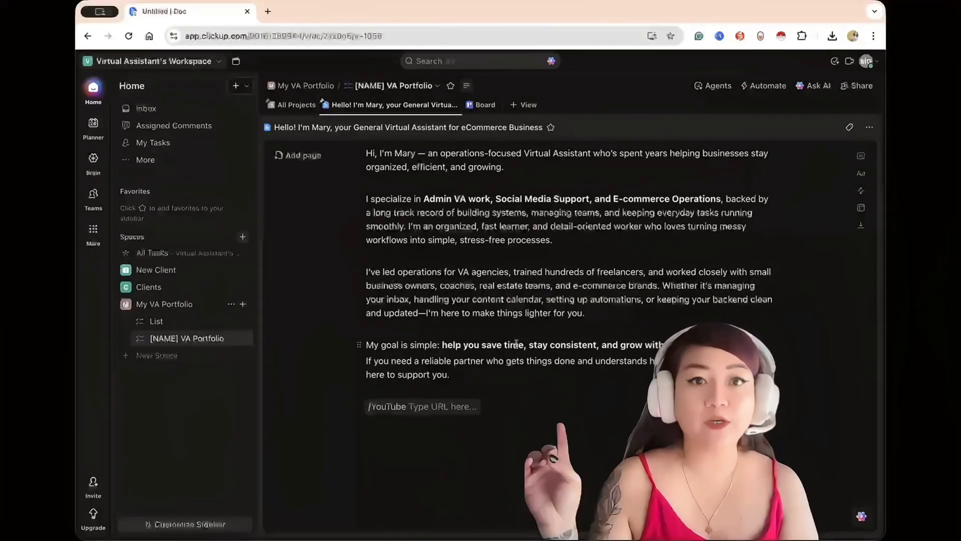
type("https://youtu.be/gHR8FzkkTYA")
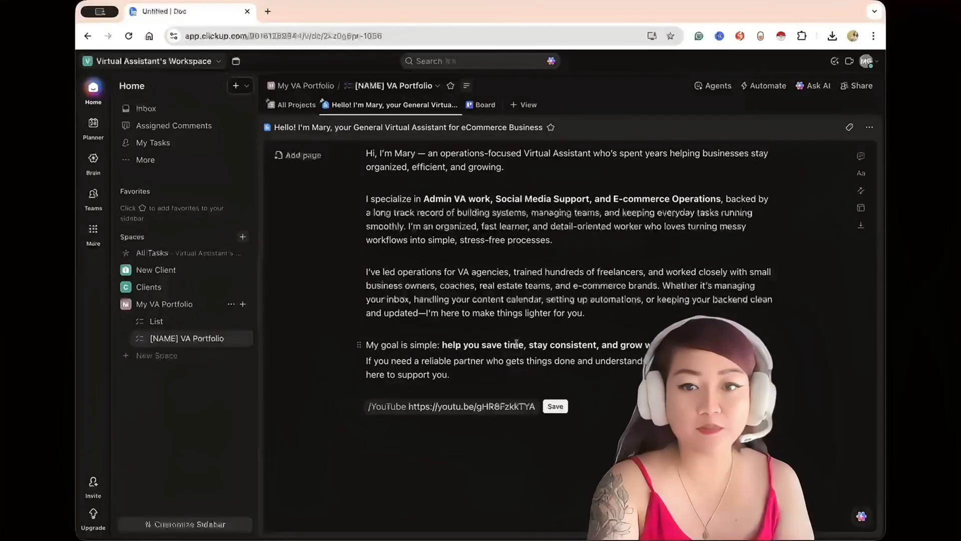
left_click(556, 406)
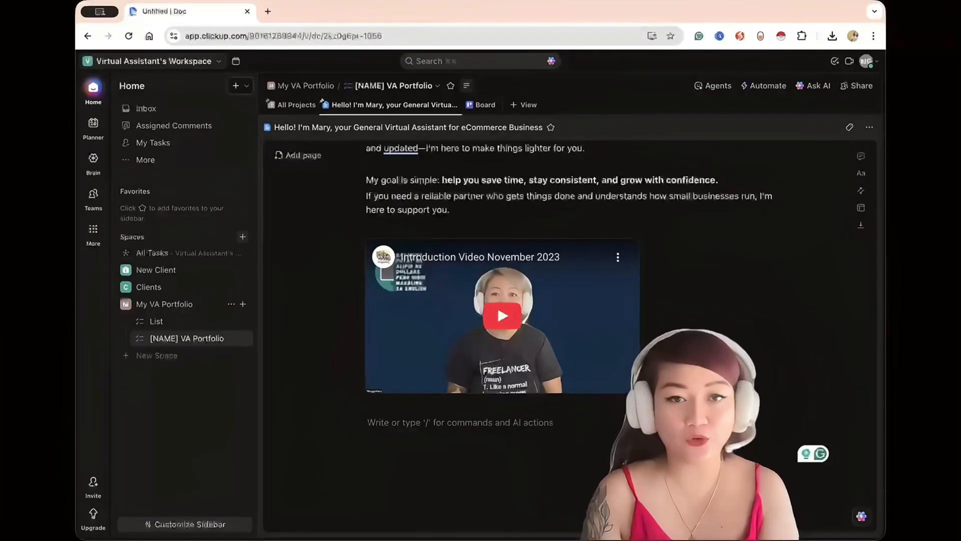
scroll(570, 330, "down", 1)
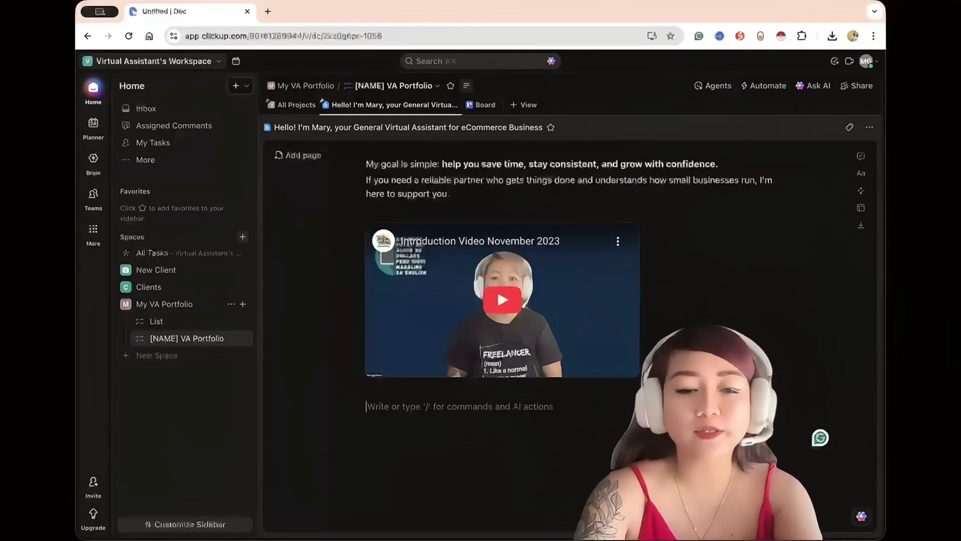
Add the line "Virtual Assistant Services" below the introduction video and turn it into Heading 1.
type("Virtual Assistant Services")
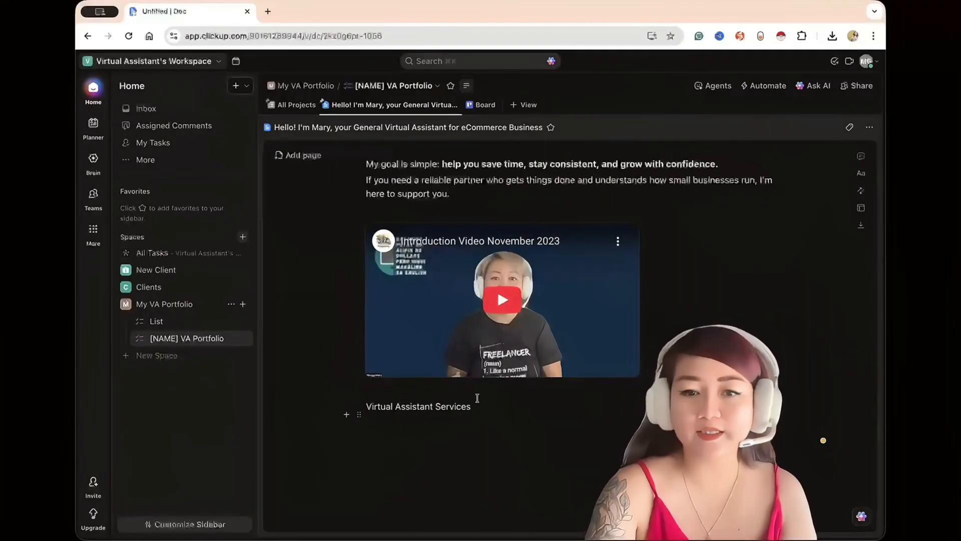
left_click_drag(477, 399, 350, 403)
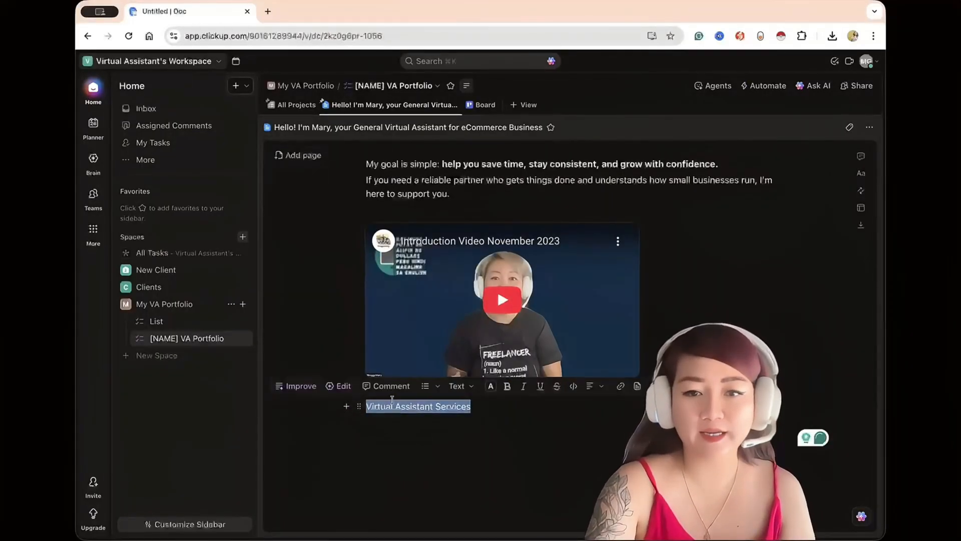
left_click(453, 386)
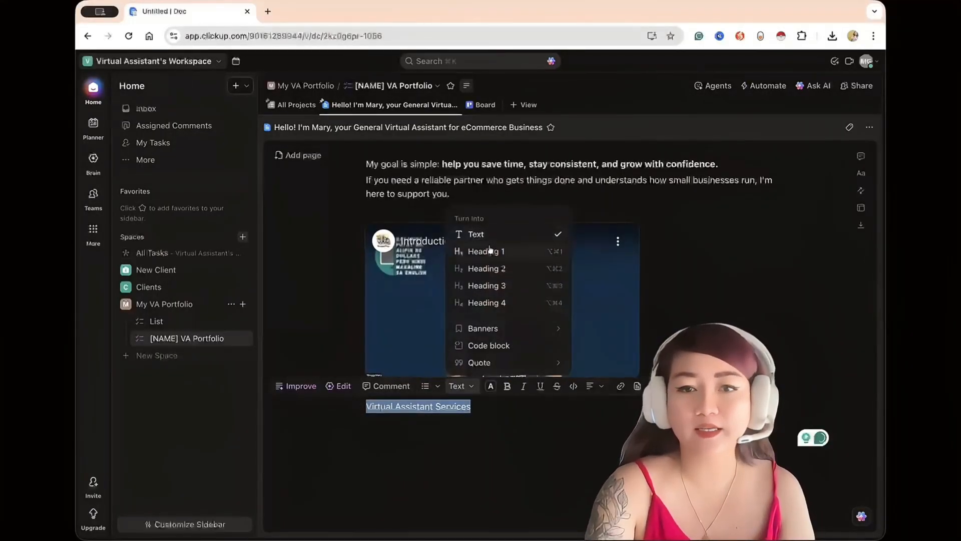
left_click(490, 250)
Insert a toggle list under the Virtual Assistant Services heading with the items Administrative, Creative, Technical, Support and Sales.
left_click(573, 446)
scroll(574, 447, "down", 1)
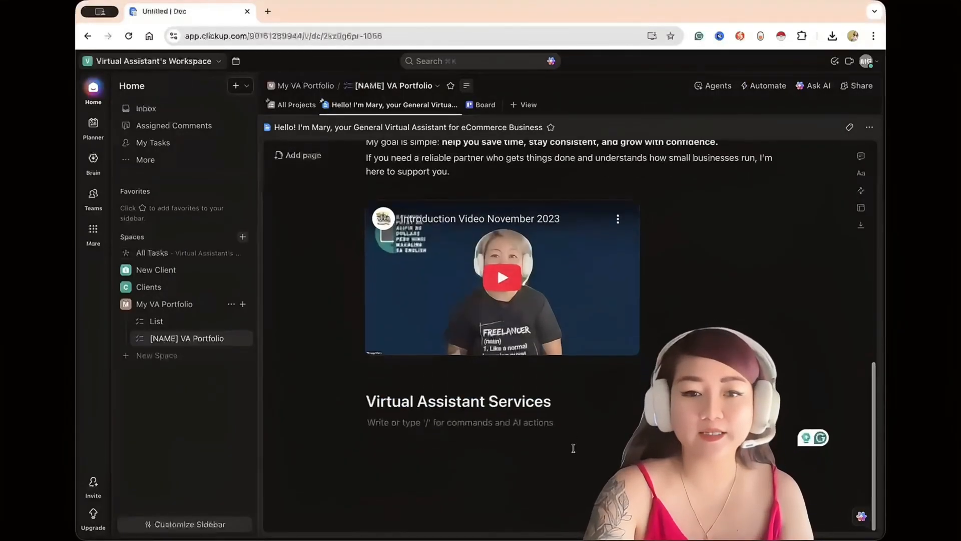
type("/")
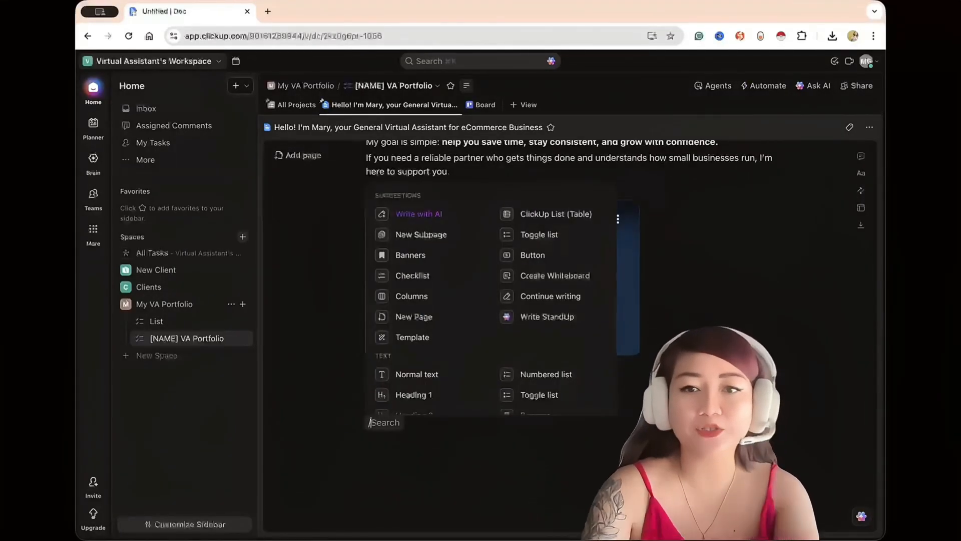
left_click(539, 235)
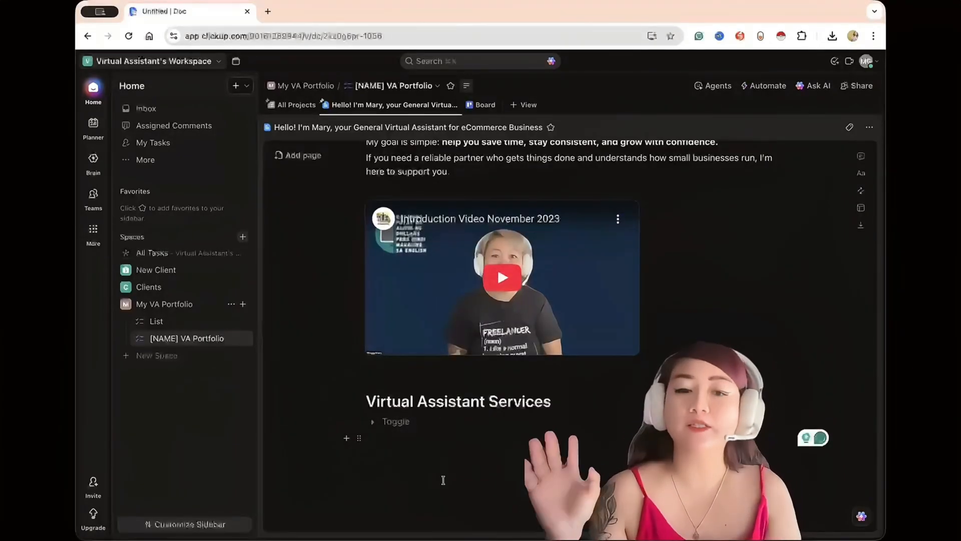
type("Adm")
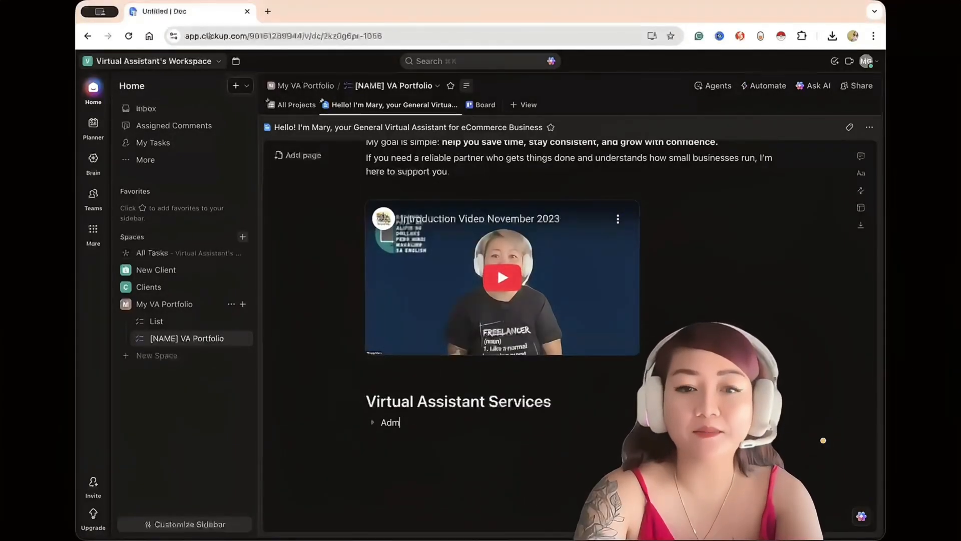
type("inistrative")
key("Return")
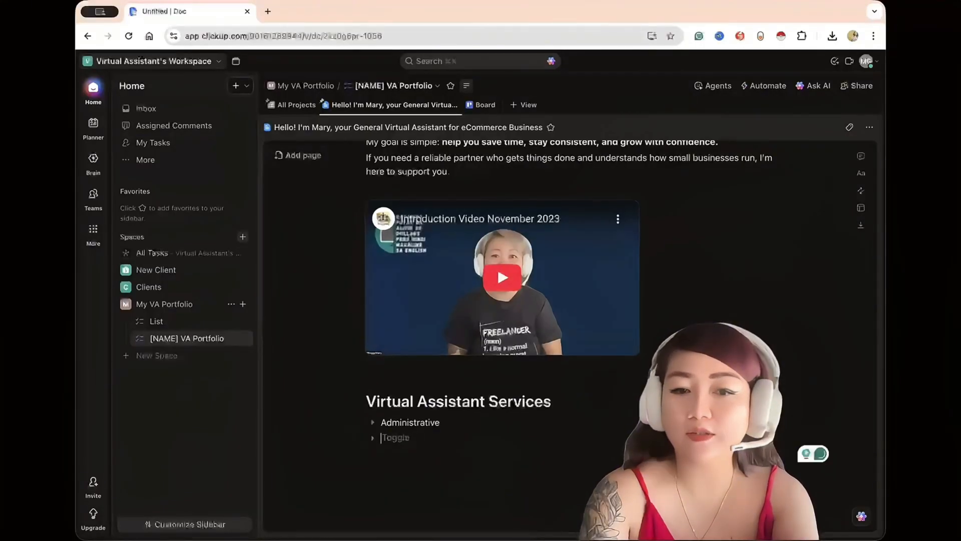
type("Creative Te")
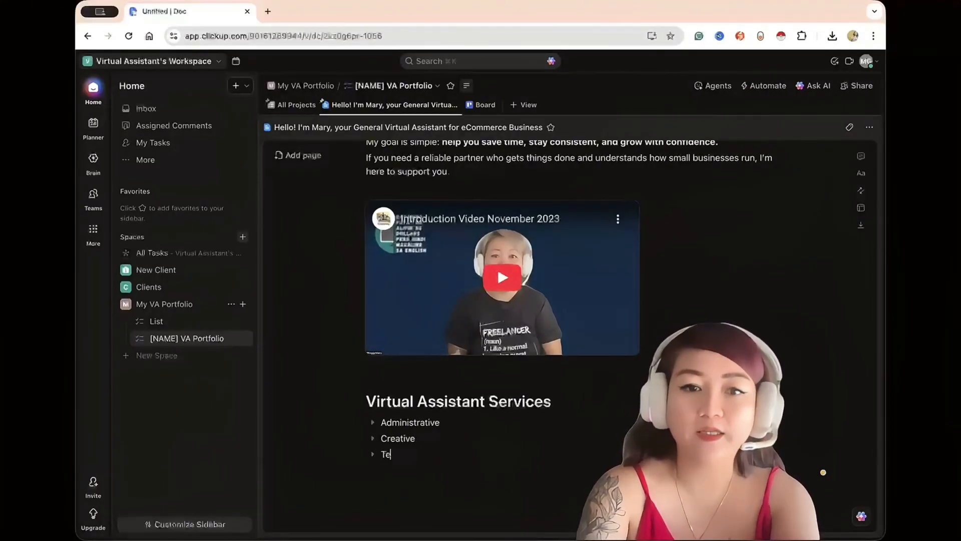
type("chnical")
key("Return")
type("Support")
key("Return")
type("Sales")
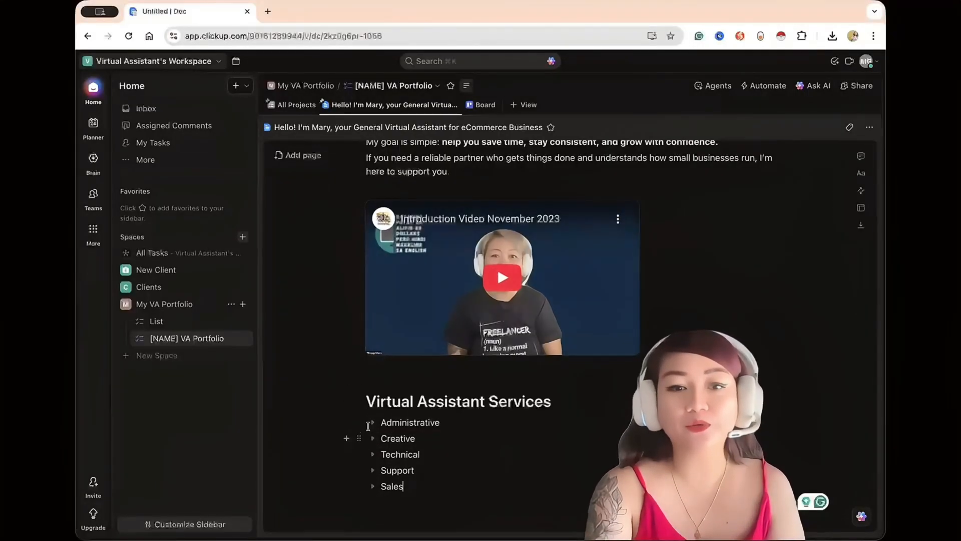
Expand the Administrative toggle and place the cursor in its empty body.
left_click(371, 423)
scroll(477, 401, "down", 2)
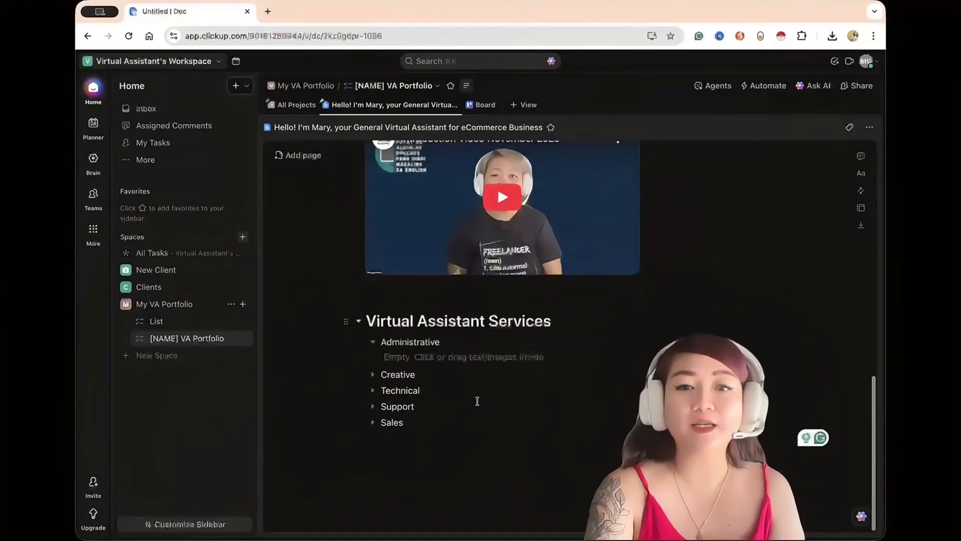
left_click(446, 357)
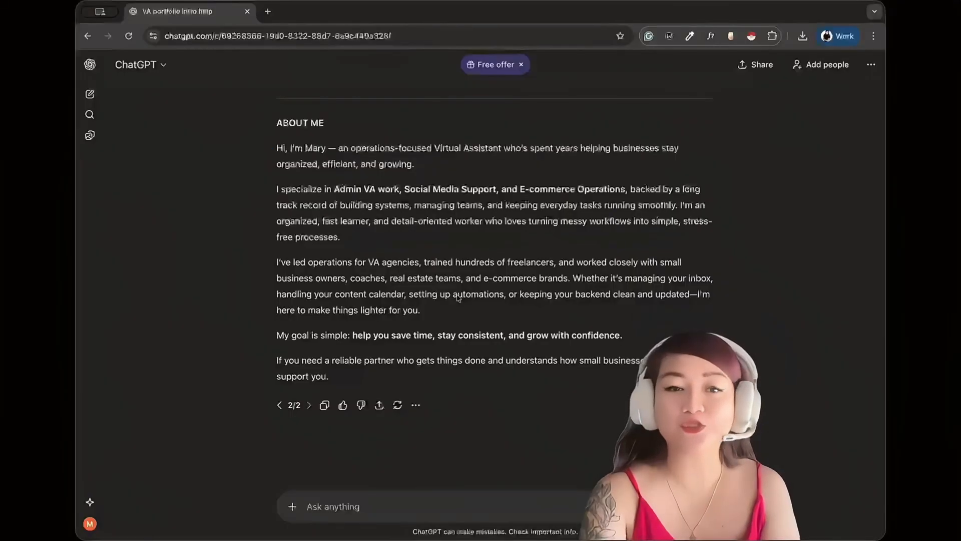
Switch to ChatGPT and ask: "Create a brief description on how I can help businesses with their Administrative tasks".
type("c")
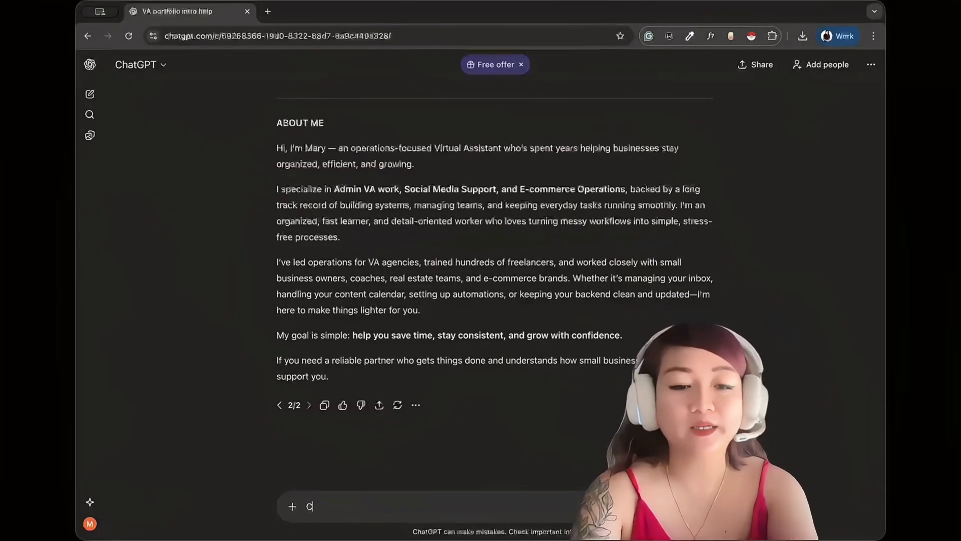
type("reate a brief ")
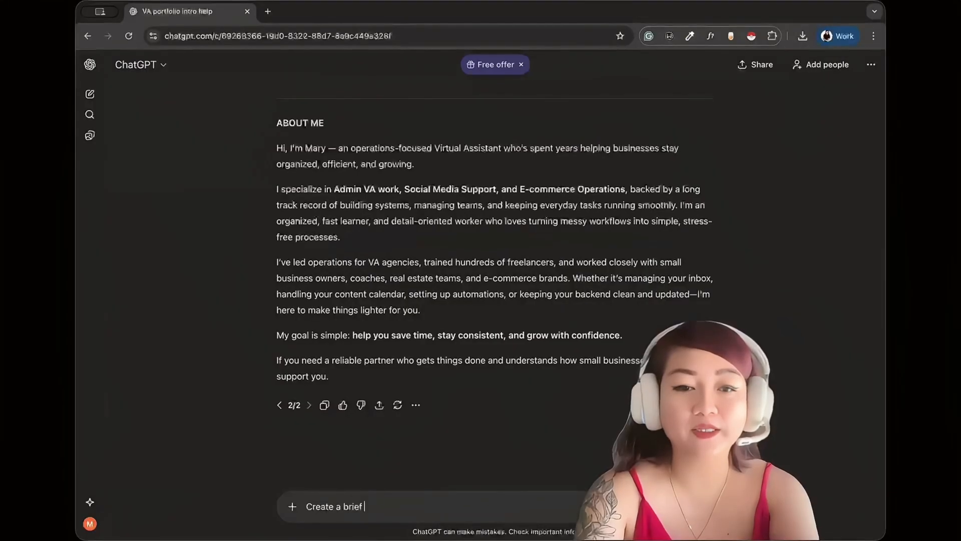
type("description on how I can")
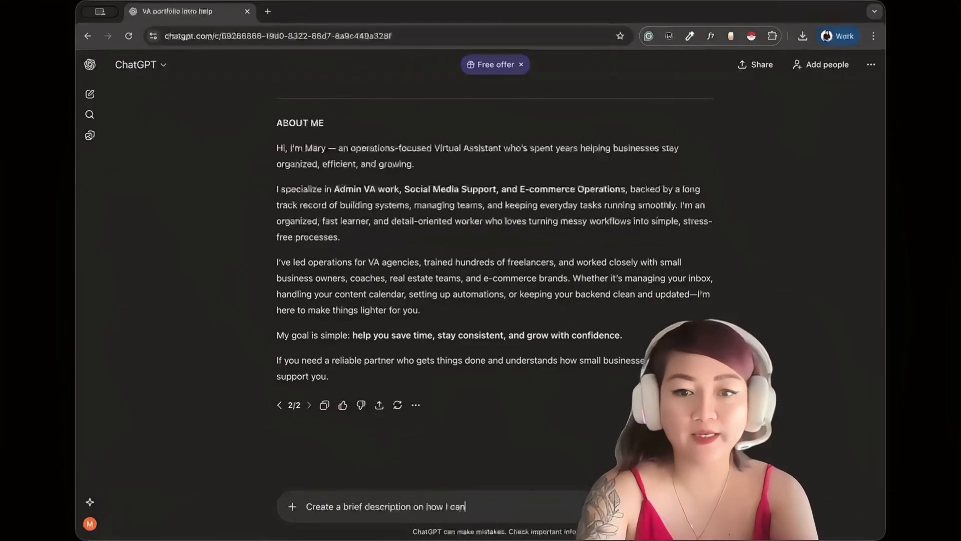
type(" help busins")
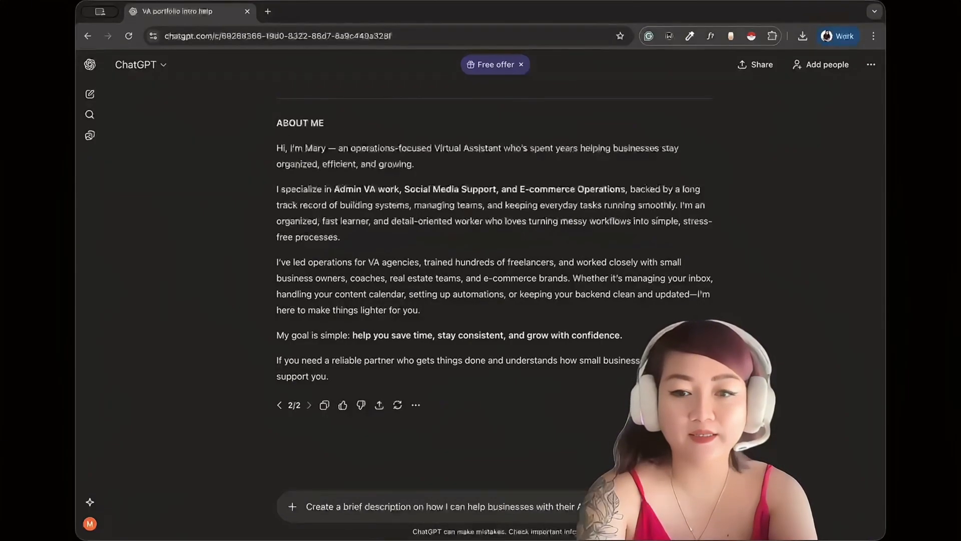
key("Return")
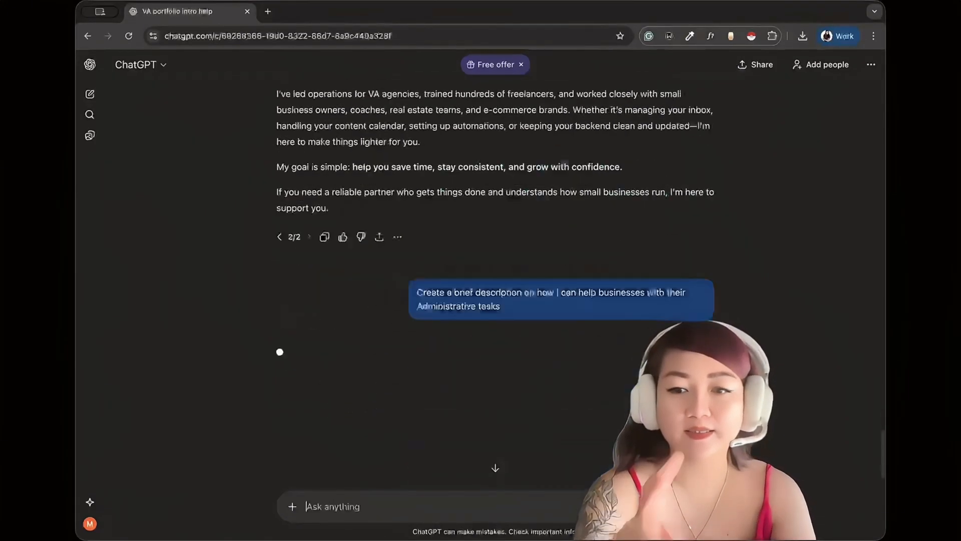
Copy ChatGPT's administrative services description into the Administrative toggle of the ClickUp doc and leave blank space below it.
left_click_drag(383, 178, 271, 117)
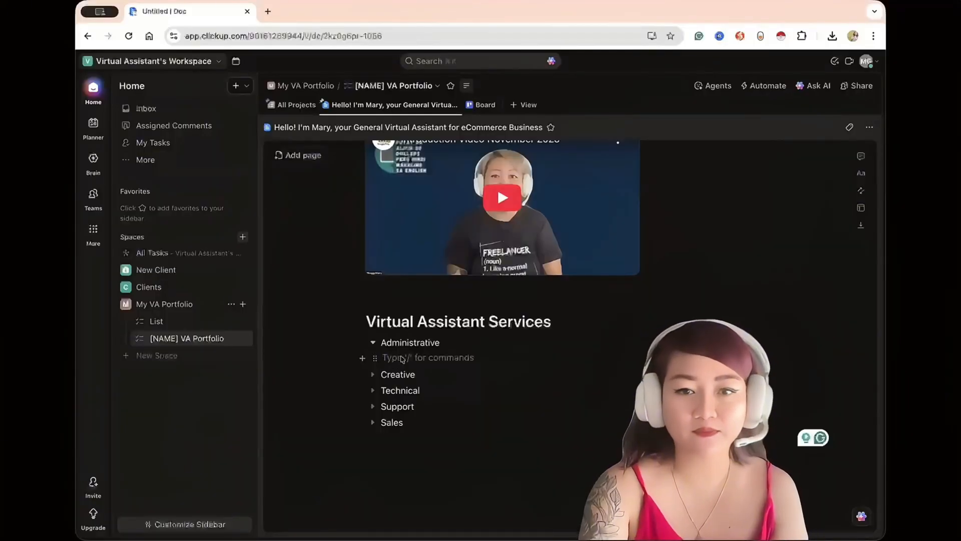
key("ctrl+v")
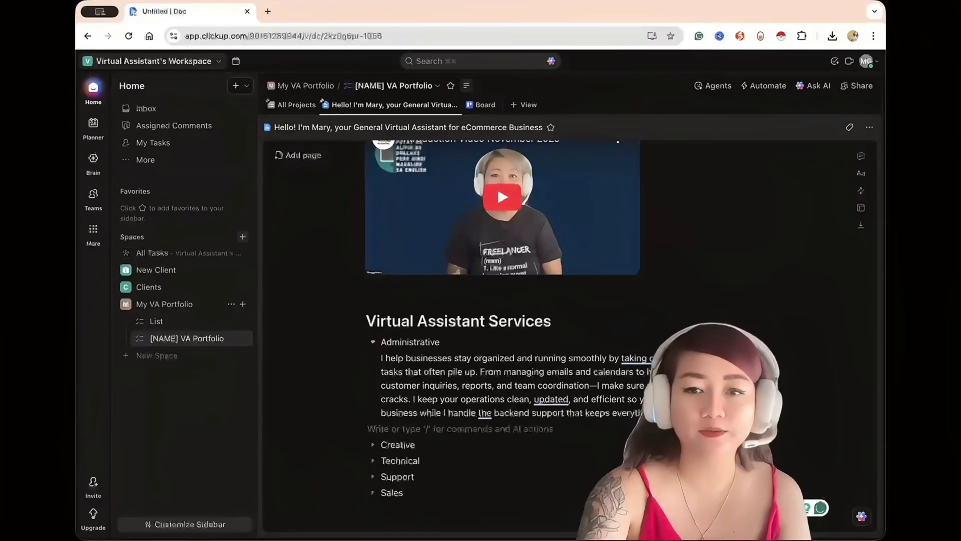
key("Return")
key("Return")
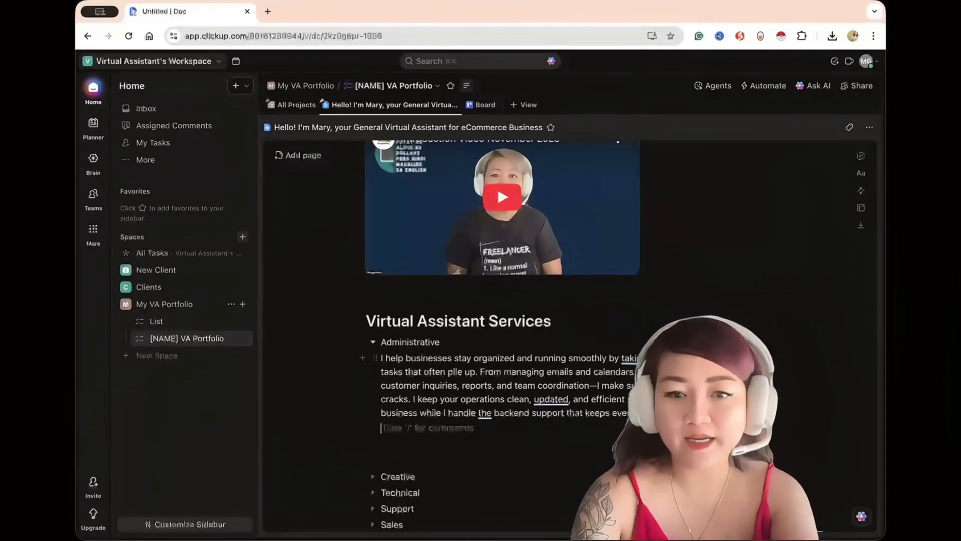
key("BackSpace")
key("BackSpace")
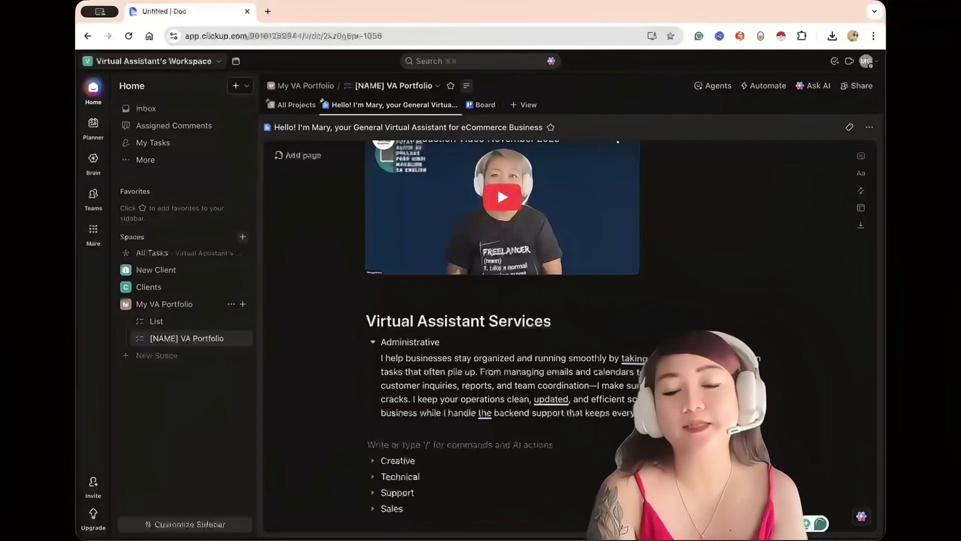
Insert the video-meeting participants screenshot directly below the Administrative description.
left_click(728, 422)
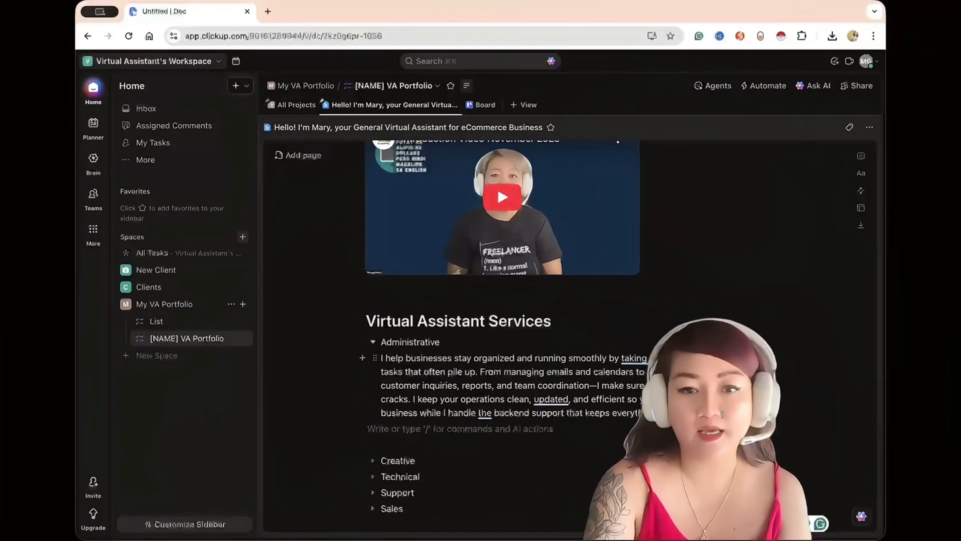
type("/")
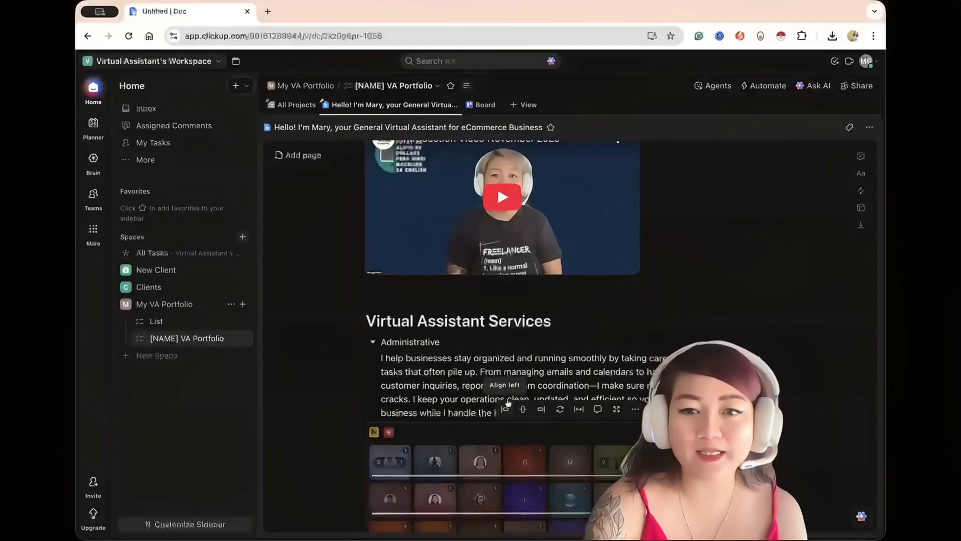
right_click(512, 312)
left_click(717, 382)
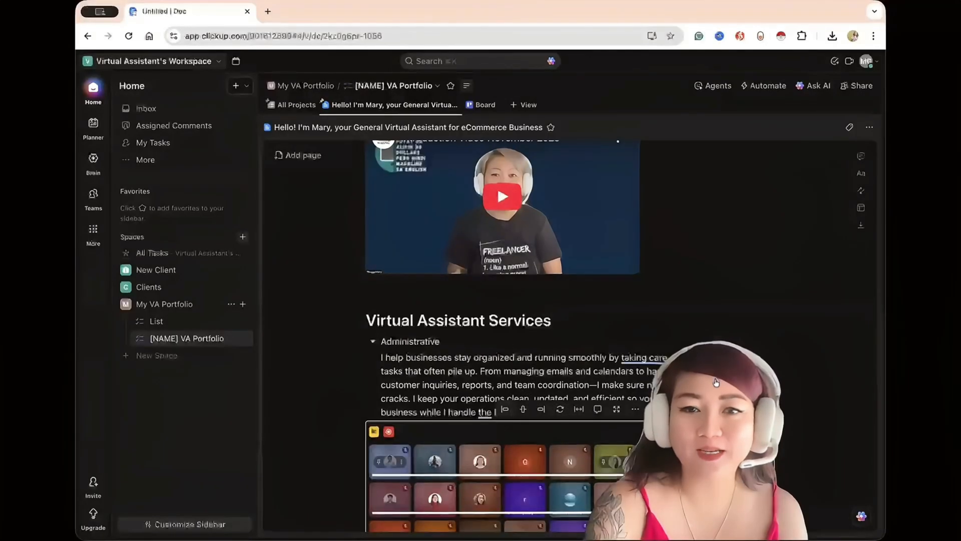
scroll(387, 274, "down", 4)
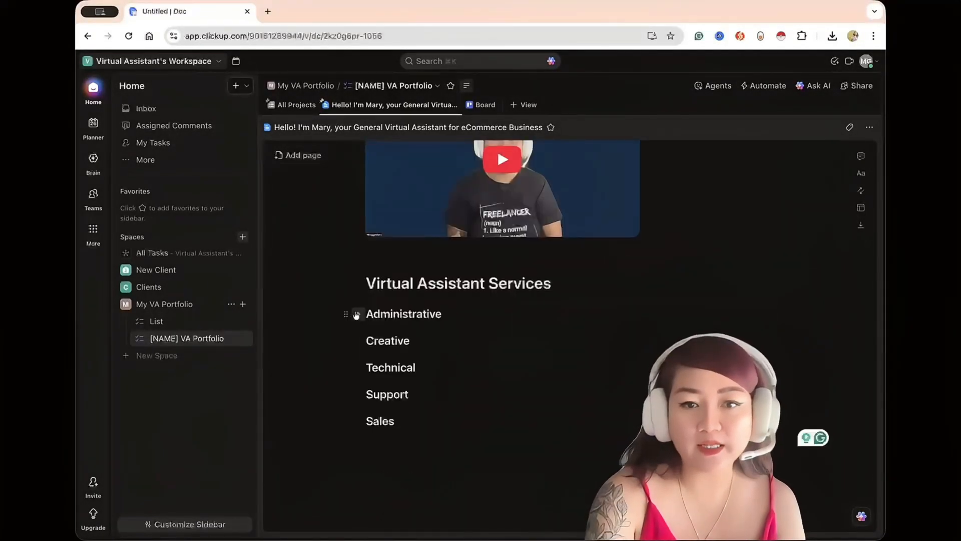
Turn the five service names into Heading 3 lines and collapse the Administrative section.
left_click(356, 314)
scroll(355, 313, "down", 2)
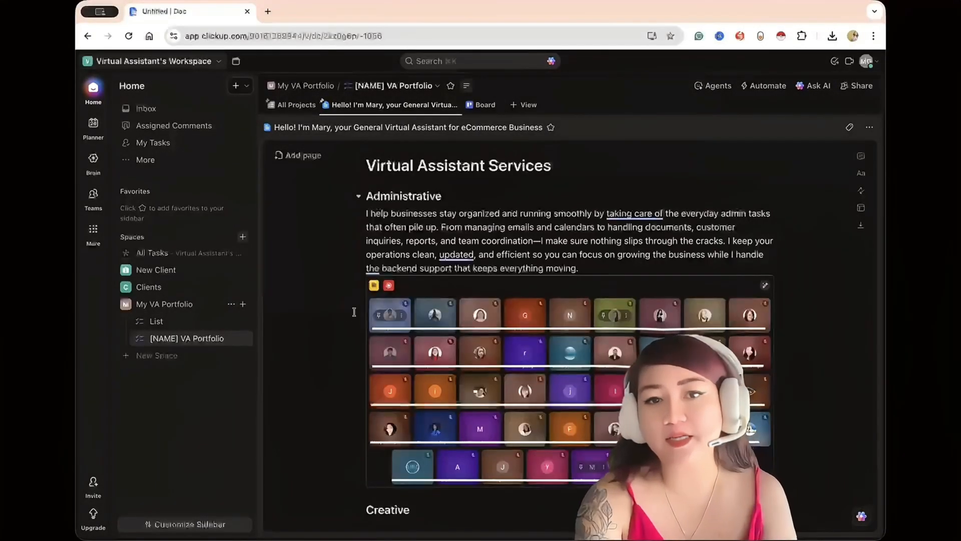
left_click(607, 270)
left_click(609, 278)
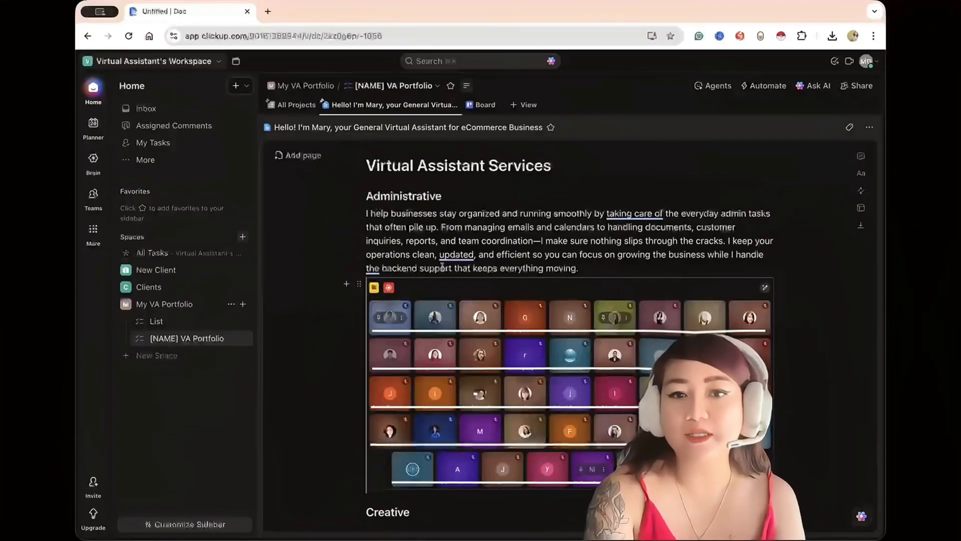
left_click(358, 196)
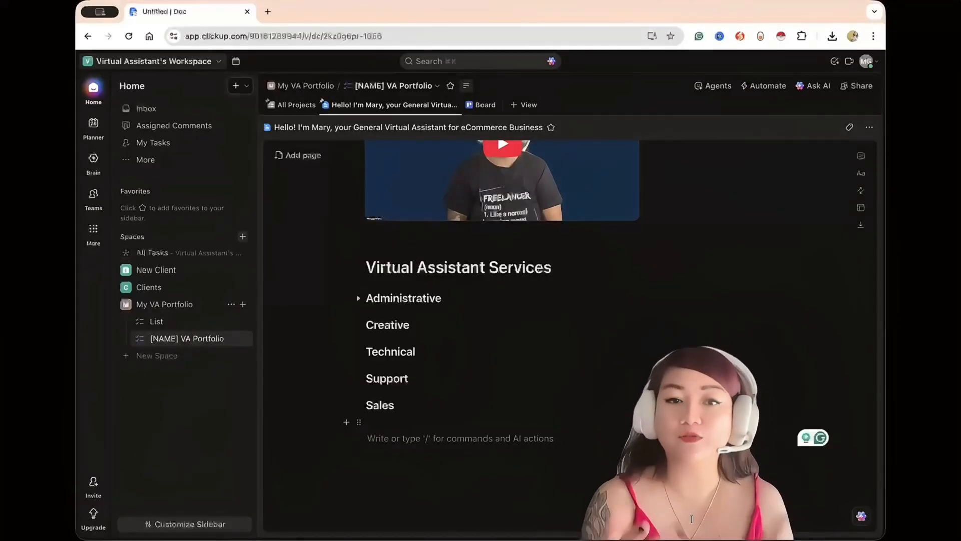
Delete the Technical and Support headings from the services list.
left_click_drag(365, 350, 410, 379)
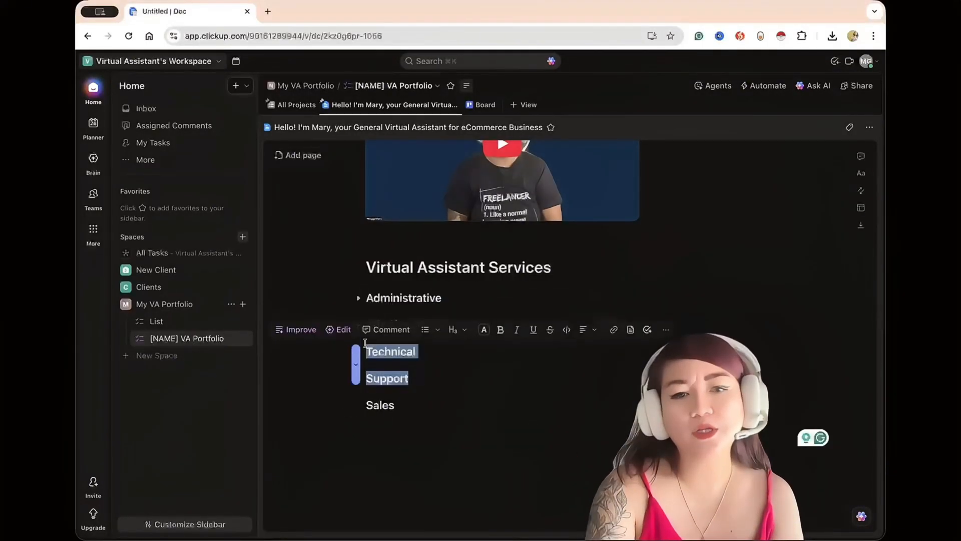
key("BackSpace")
key("BackSpace")
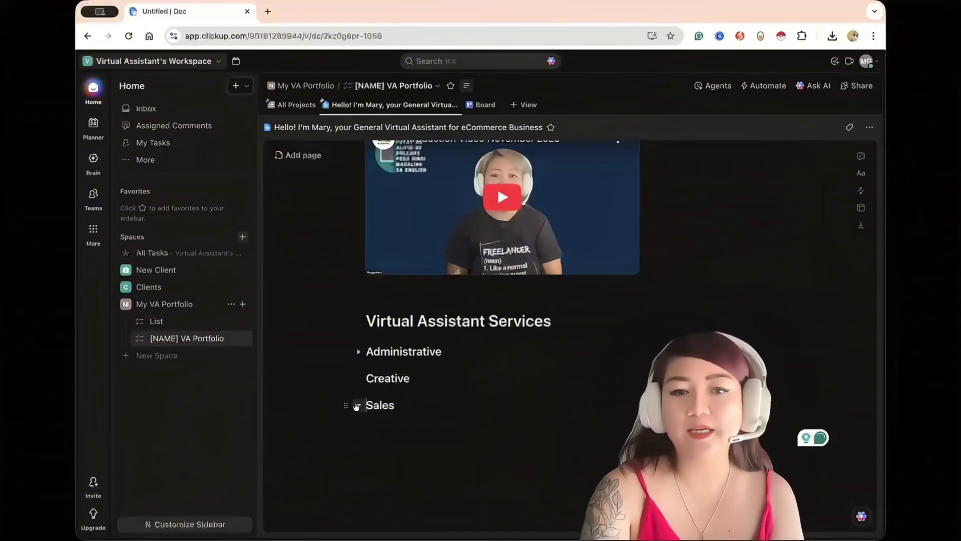
scroll(357, 406, "up", 1)
left_click(357, 422)
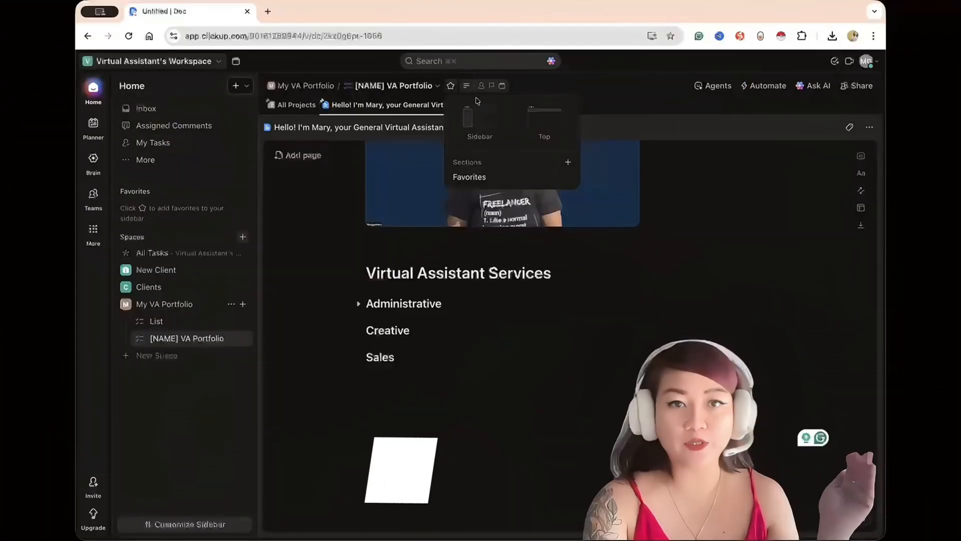
Add a Form view to the VA Portfolio list using the Project Intake template.
left_click(523, 105)
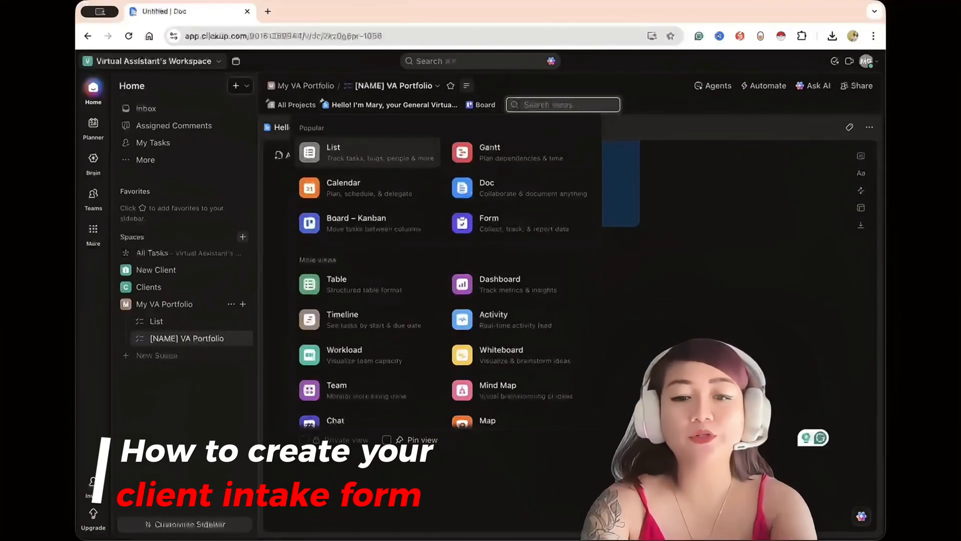
type("form")
left_click(429, 153)
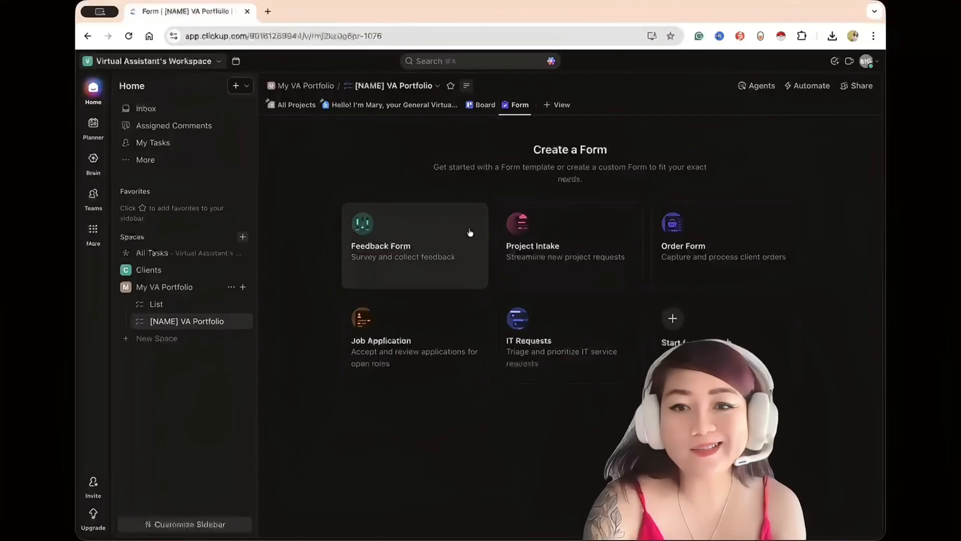
left_click(552, 241)
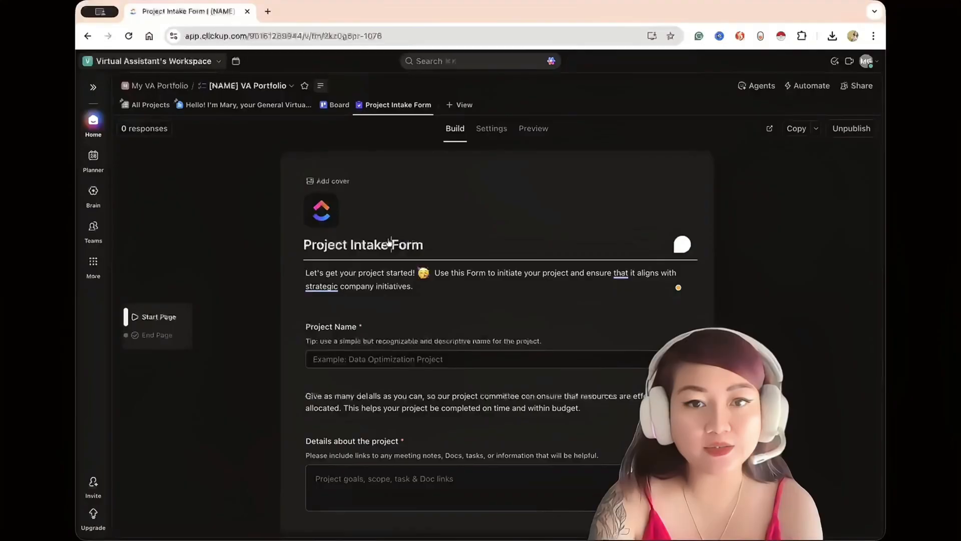
Replace the intake form's title with the headline copied from the pinned portfolio doc.
triple_click(408, 245)
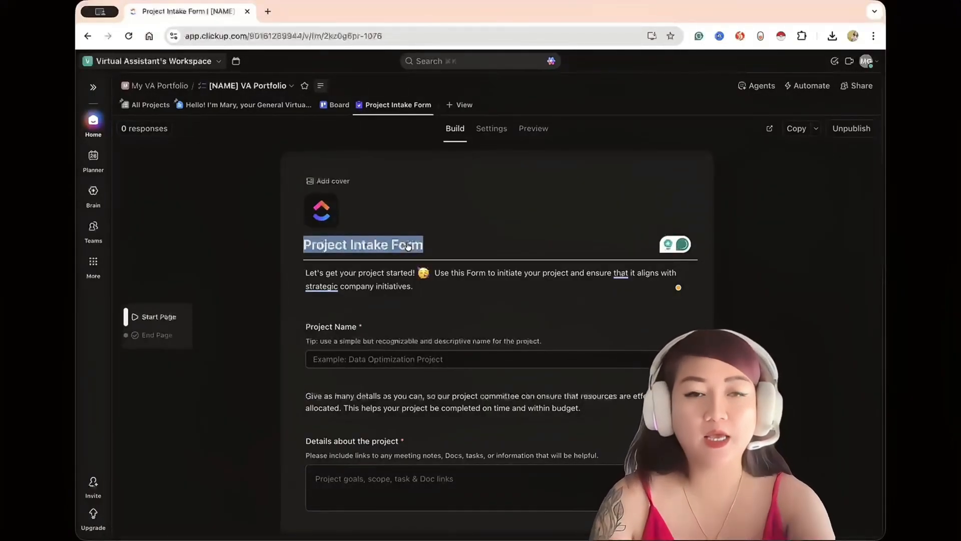
left_click(243, 106)
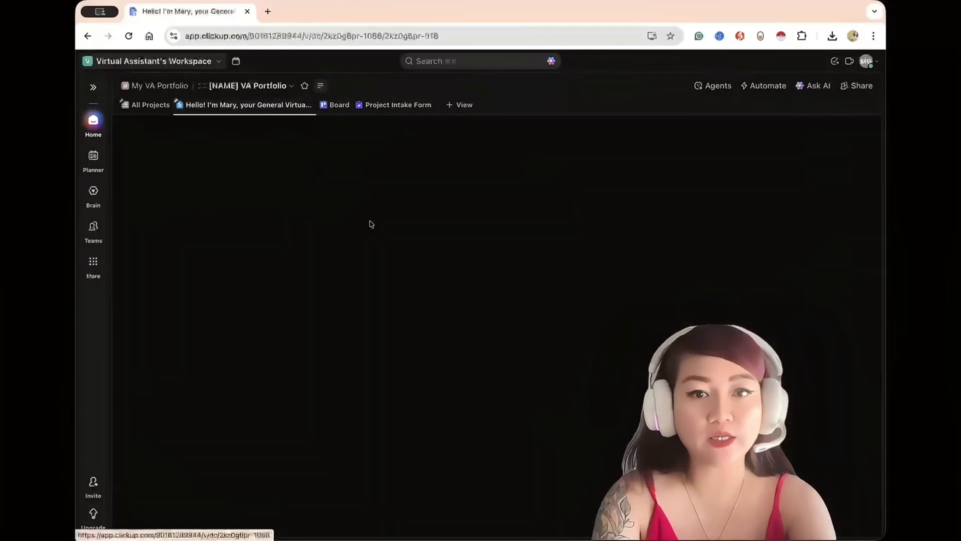
triple_click(377, 339)
key("ctrl+c")
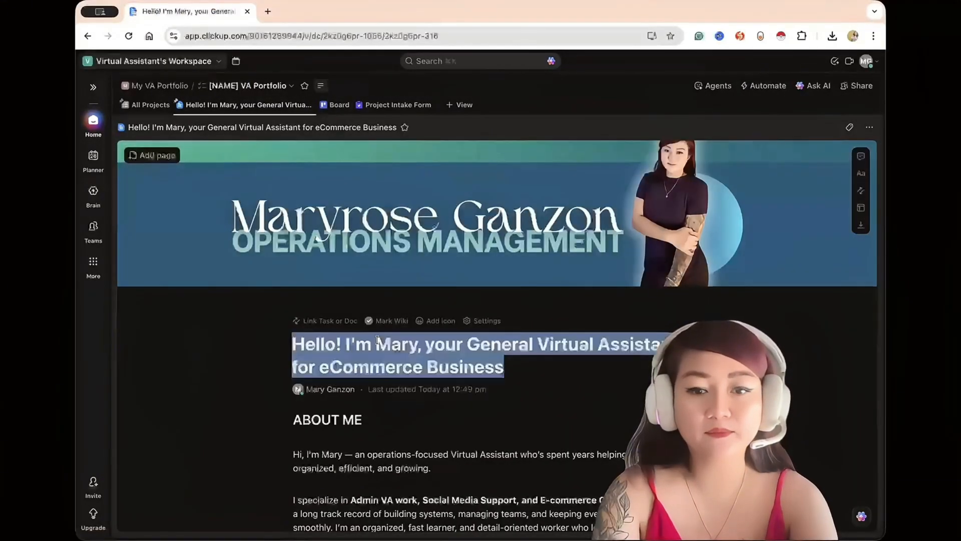
left_click(395, 103)
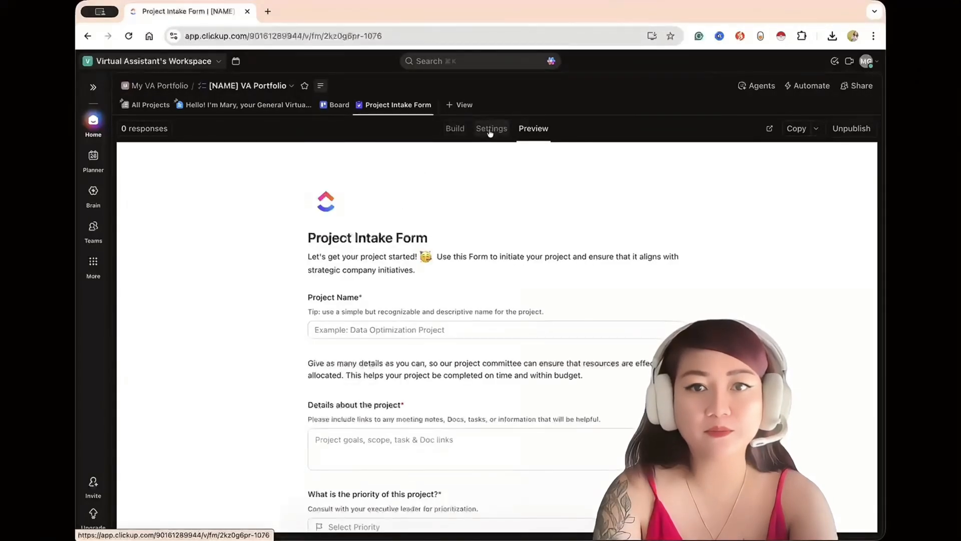
left_click(453, 129)
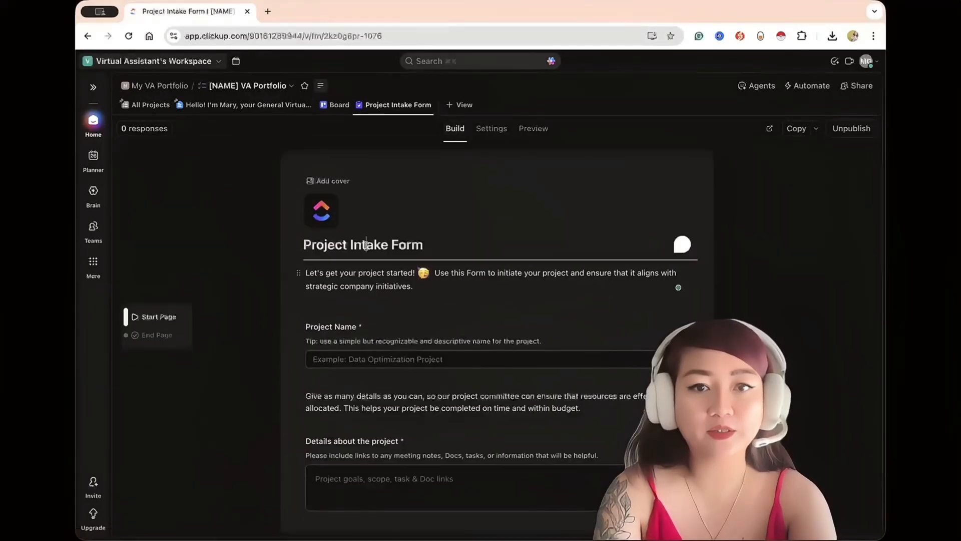
triple_click(366, 244)
key("ctrl+v")
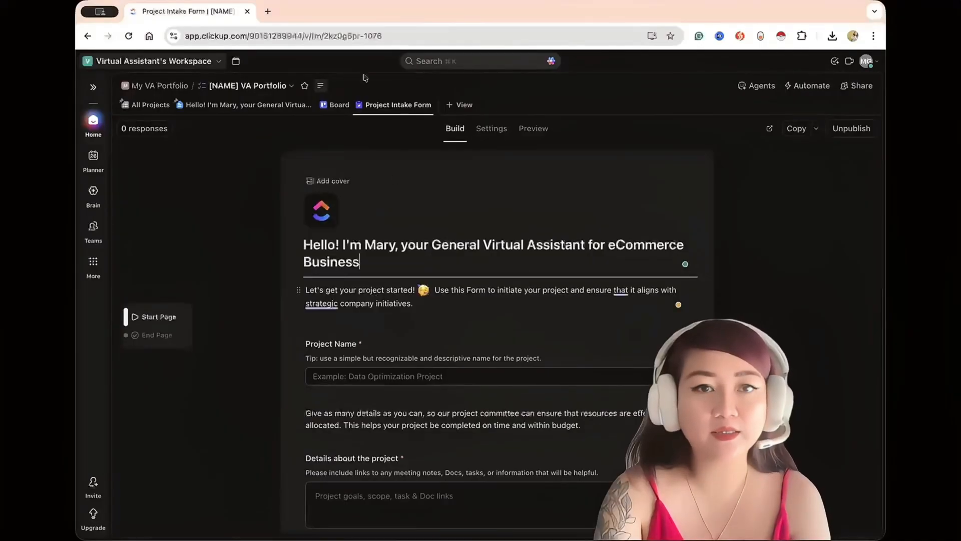
Replace the form's description with the ABOUT ME heading and bio copied from the portfolio doc.
left_click(248, 105)
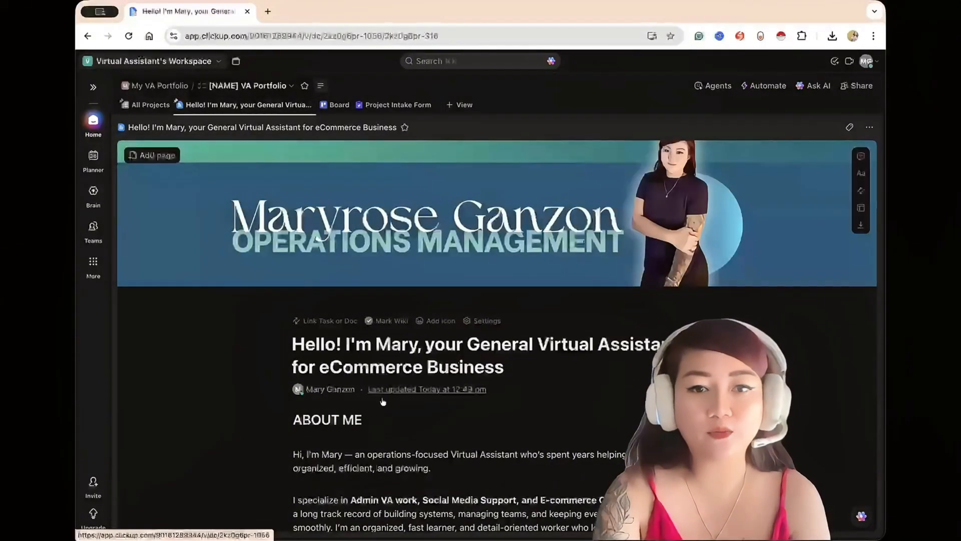
scroll(376, 414, "down", 2)
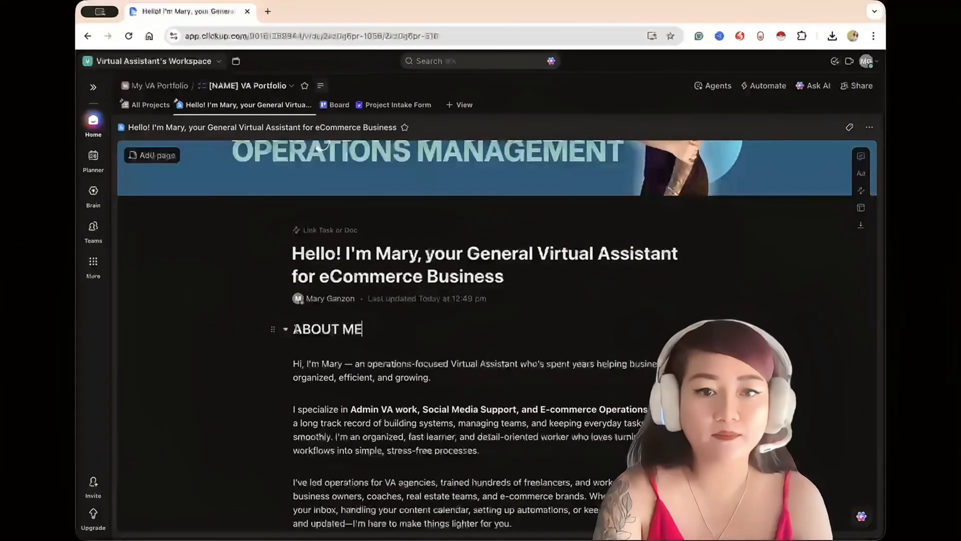
left_click(291, 328)
left_click_drag(292, 329, 481, 453)
left_click(397, 105)
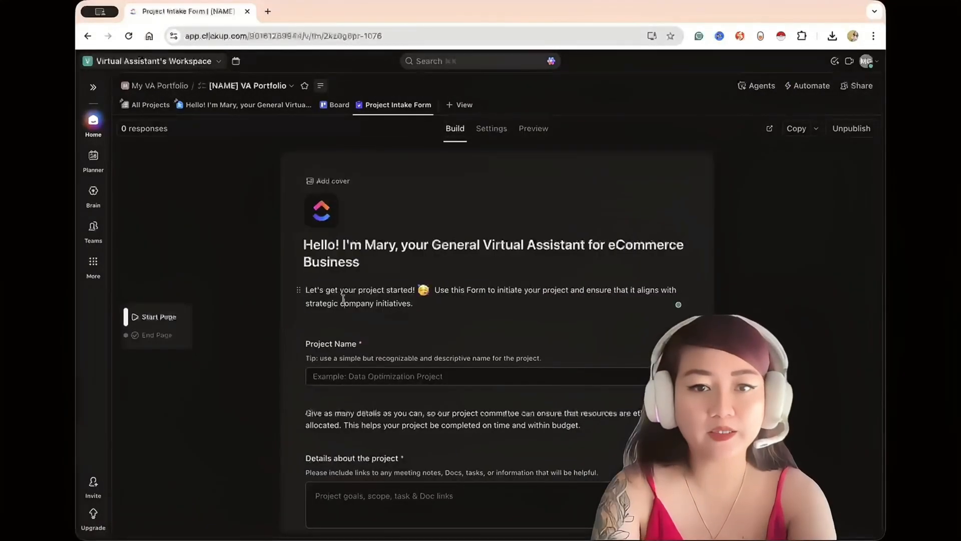
key("super+a")
type("ABOUT ME  Hi, I’m Mary — an operations-focused Virtual Assistant who’s spent years helping businesses stay organized, efficient, and growing.  I specialize in Admin VA work, Social Media Support, and E-commerce Operations, backed by a long track record of building systems, managing teams, and keeping everyday tasks running smoothly. I’m an organized, fast learner, and detail-oriented worker who loves turning messy workflows into simple, stress-free processes.  I’ve led operations for VA agencies, trained hundreds of freelancers, and worked closely with small business owners, coaches, real estate teams, and e-commerce brands. Whether it’s managing your inbox, handling your content calendar, setting up automations, or keeping your backend clean and updated—I’m here to make things lighter for you.  My goal is simple: help you save time, stay consistent, and grow with confidence. If you need a reliable partner who gets things done and understands how small businesses run, I’m here to support you.")
scroll(343, 299, "down", 4)
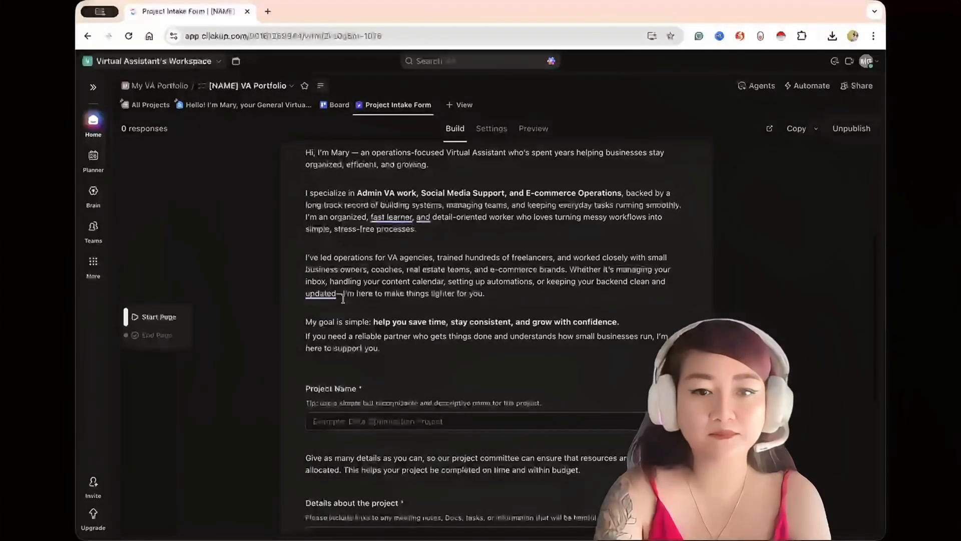
Copy the doc's introduction video and Virtual Assistant Services section into the form description below the bio.
key("Return")
type("/")
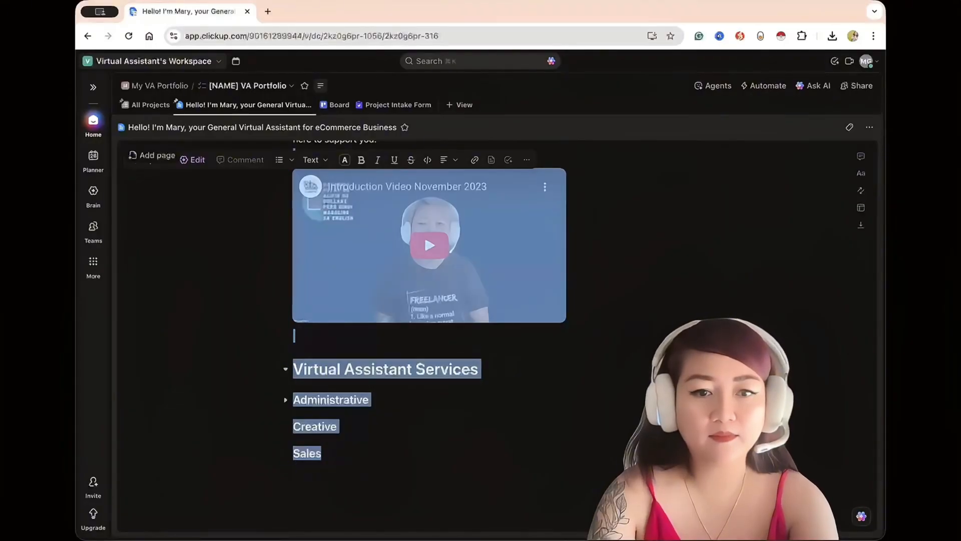
left_click(397, 105)
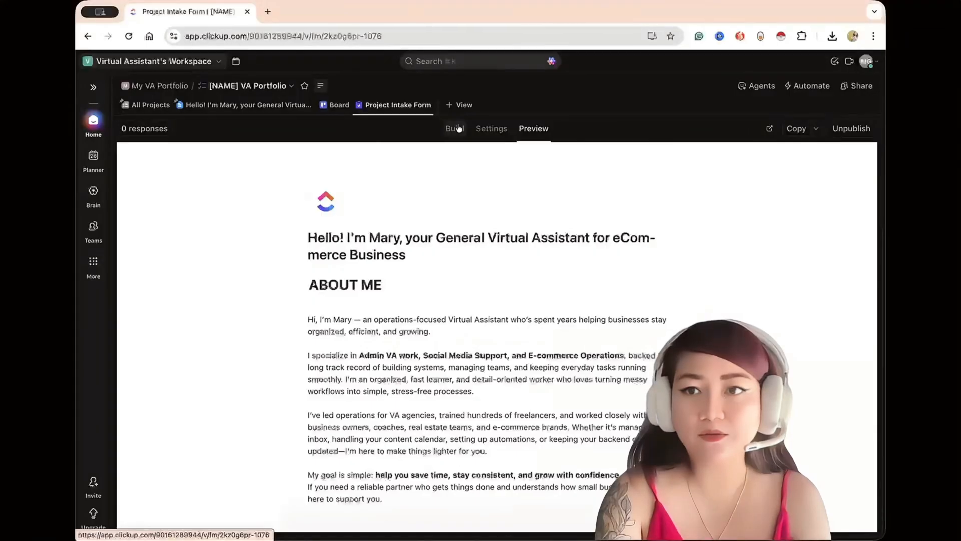
left_click(455, 128)
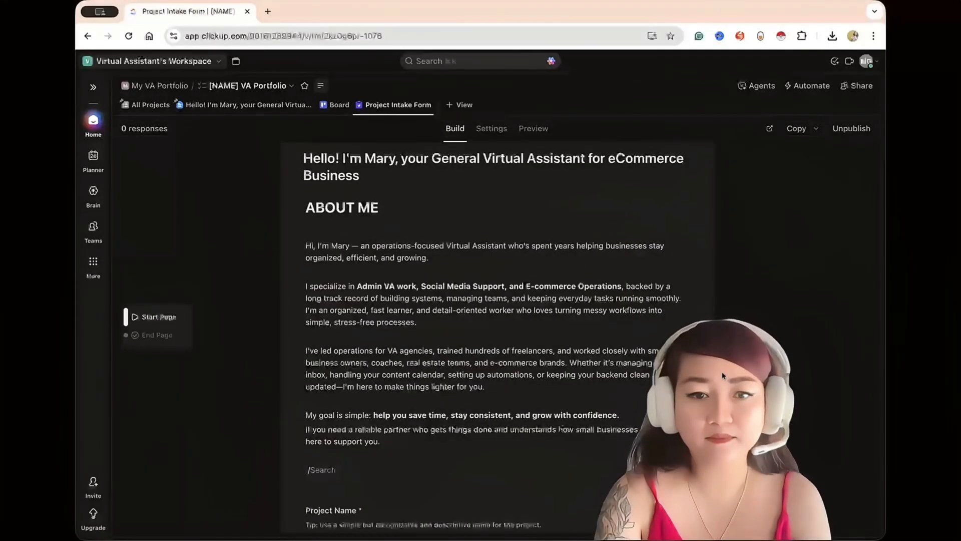
left_click(341, 473)
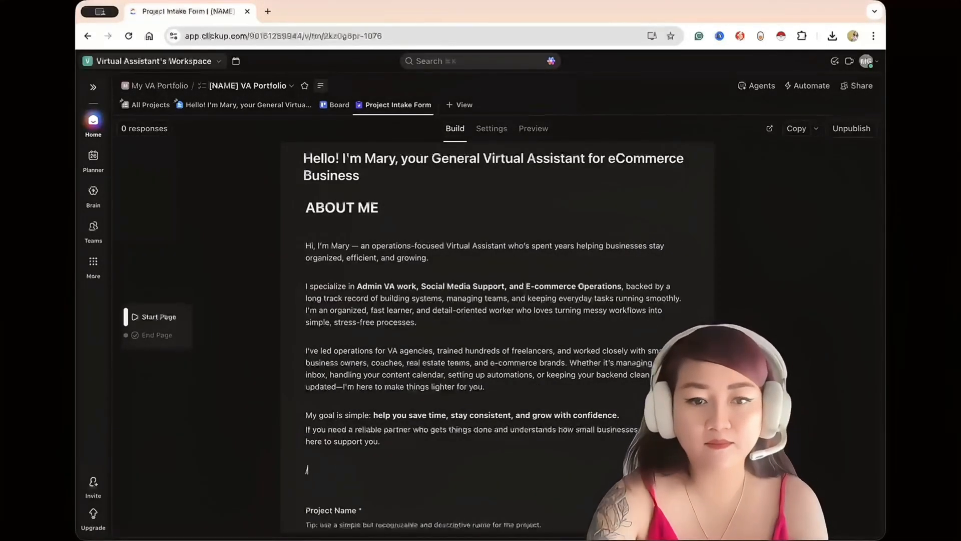
key("super+v")
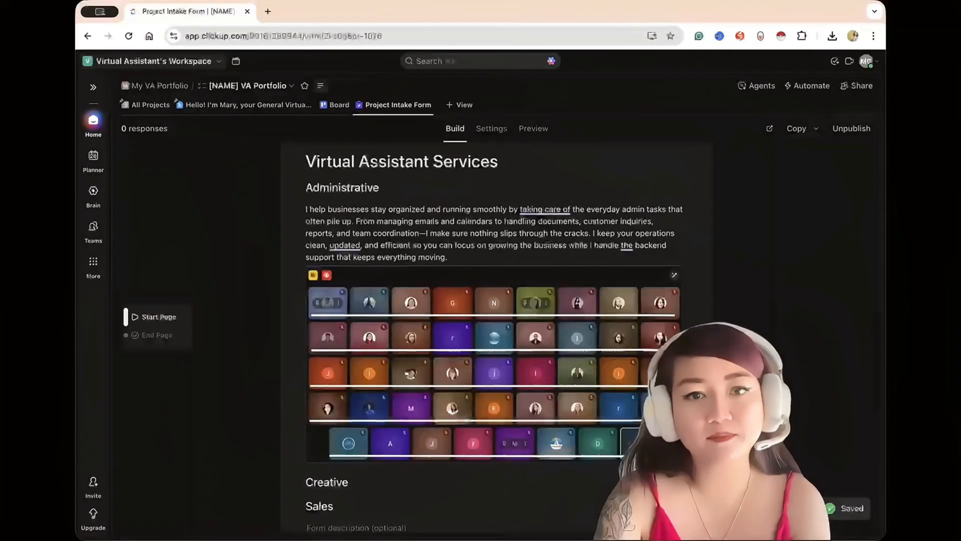
Make Administrative, Creative and Sales collapsible toggle items and give the Virtual Assistant Services heading a green background.
scroll(494, 310, "down", 2)
scroll(306, 208, "up", 3)
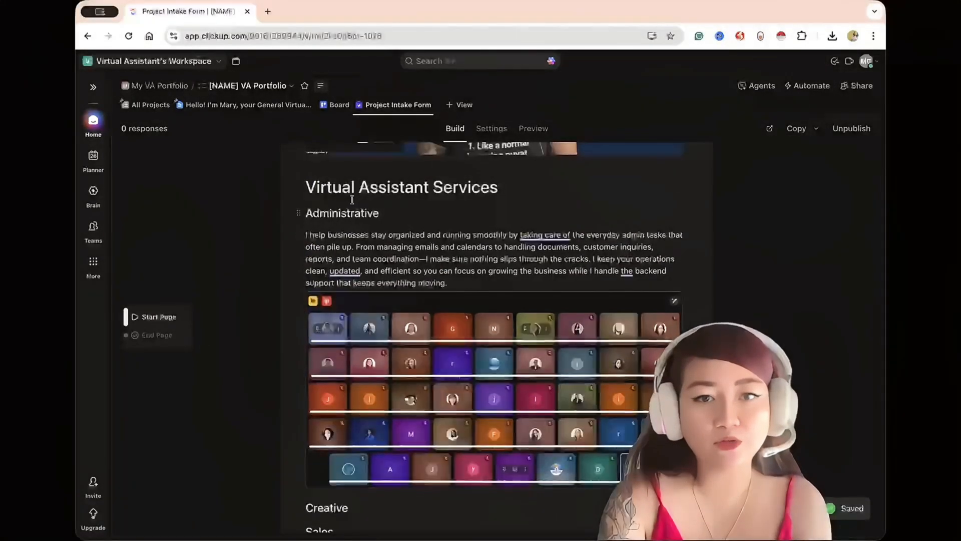
left_click(299, 180)
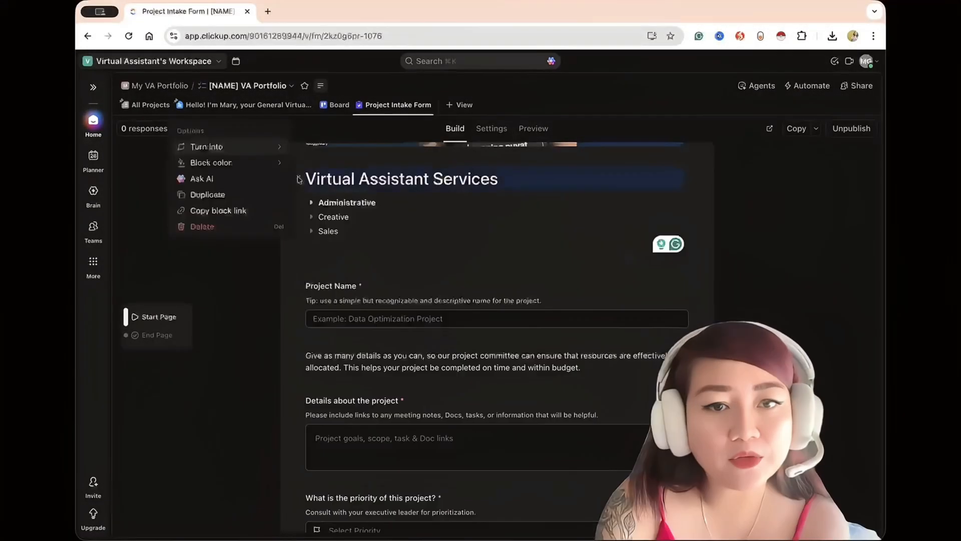
mouse_move(271, 163)
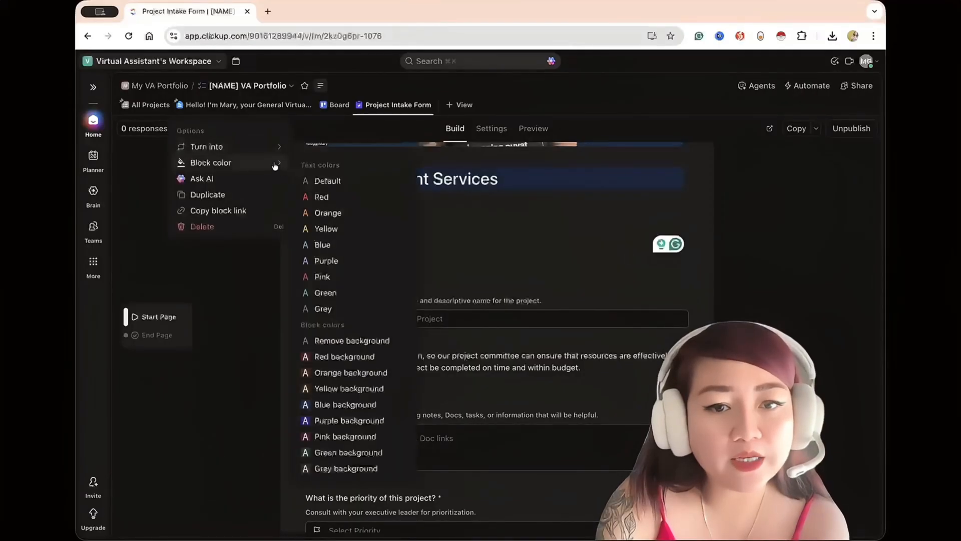
left_click(346, 452)
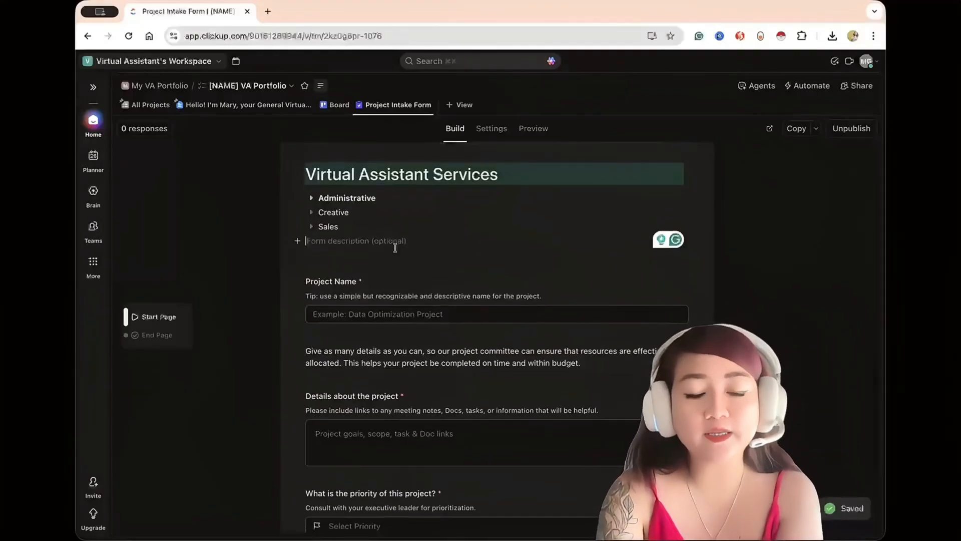
Replace the form title with the owner's full name and "Operations Management - eCommerce" on a second line.
scroll(395, 247, "down", 2)
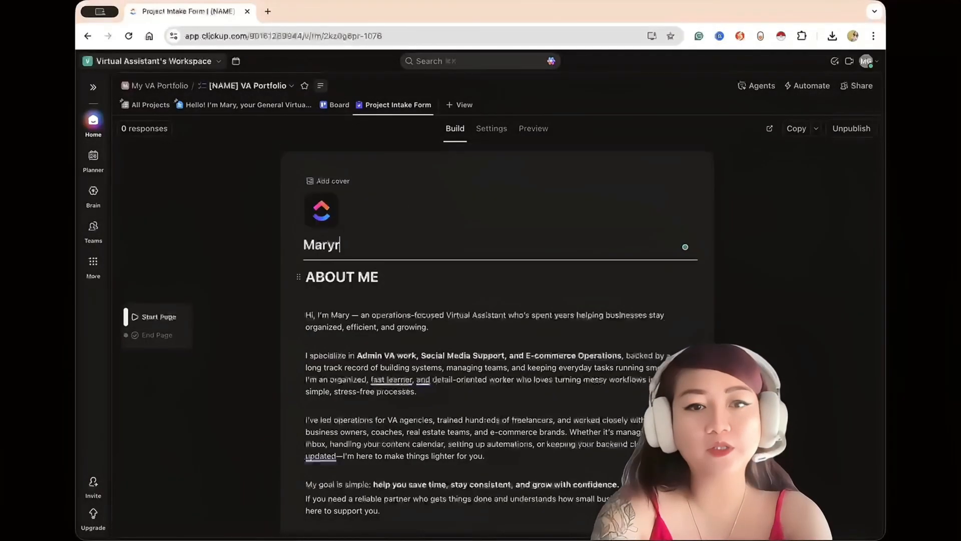
type("ose Ganzon")
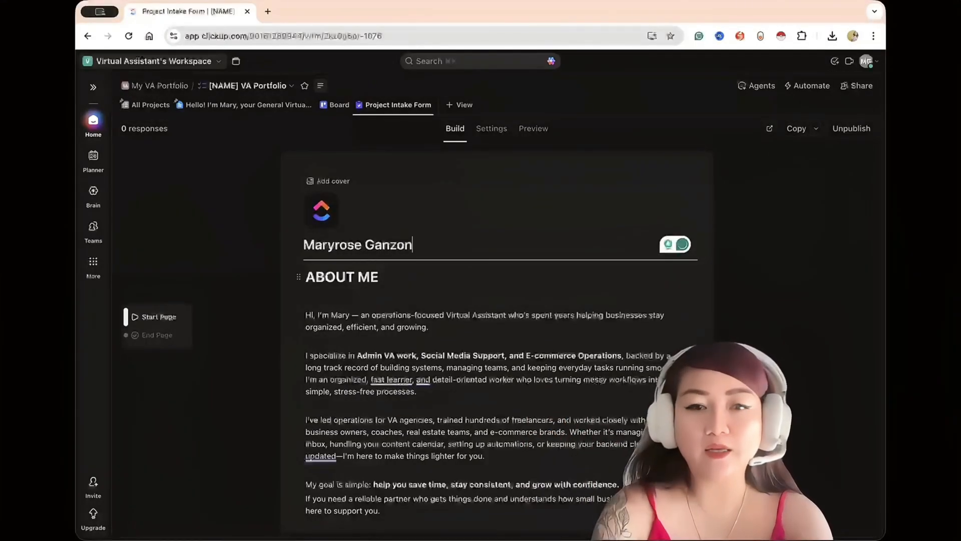
key("shift+Return")
type("Operations Management - eCommerce")
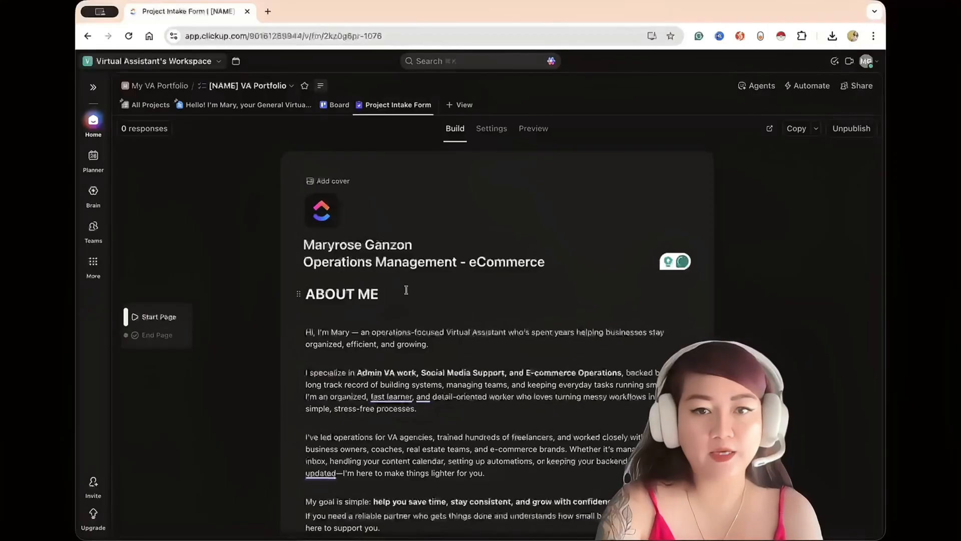
Change the ABOUT ME heading in the form description to a smaller heading level.
left_click_drag(406, 290, 303, 295)
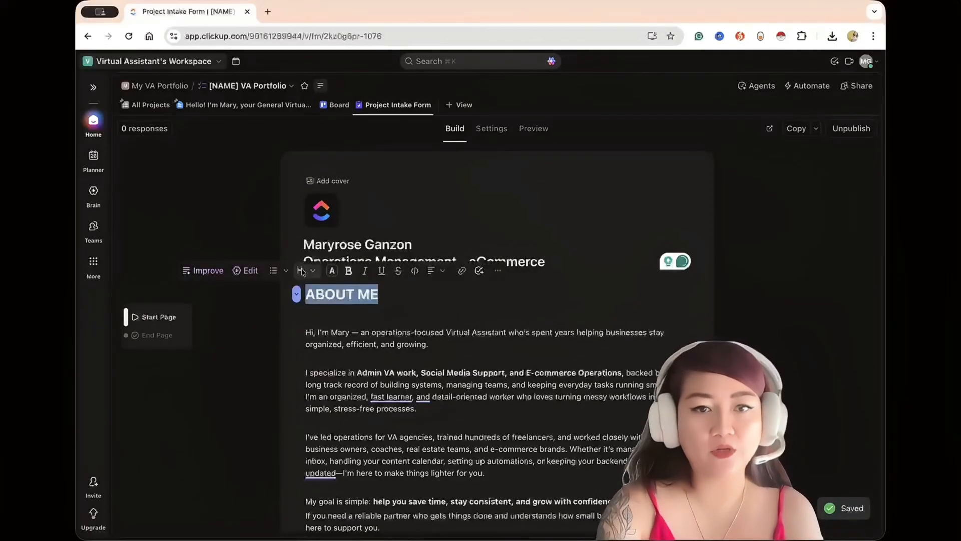
left_click(302, 271)
left_click(324, 362)
left_click(587, 366)
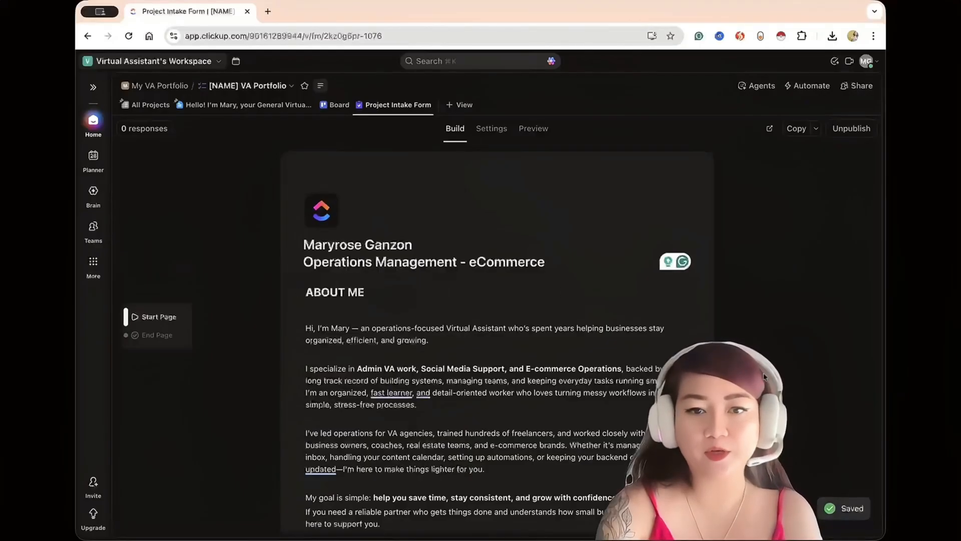
Review the whole form and its preview, checking the bio, video link, services list and intake questions.
scroll(588, 366, "down", 10)
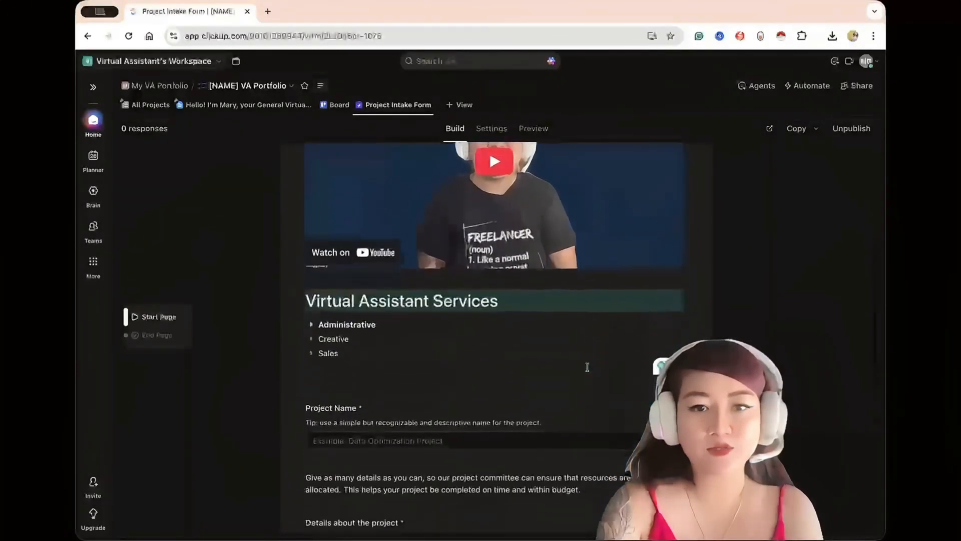
scroll(587, 367, "up", 15)
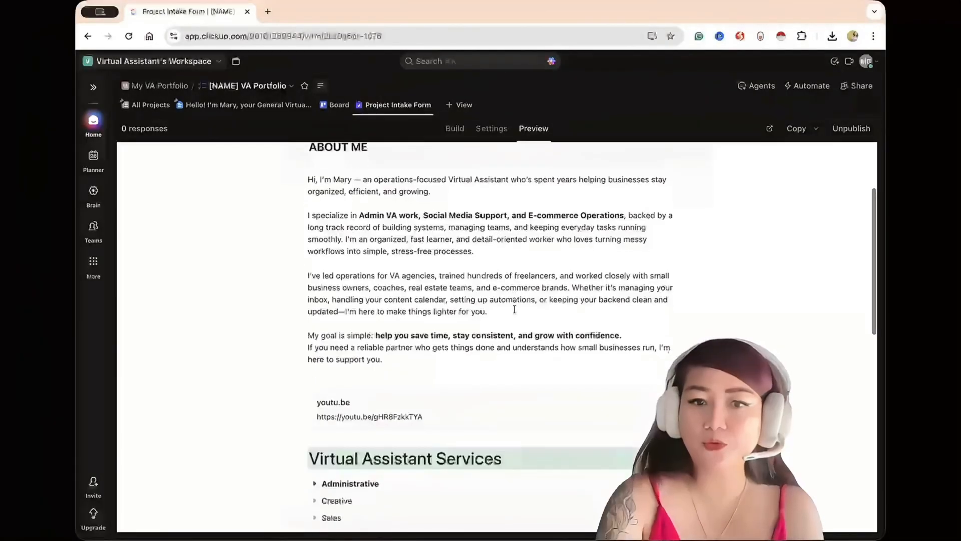
scroll(515, 309, "down", 1)
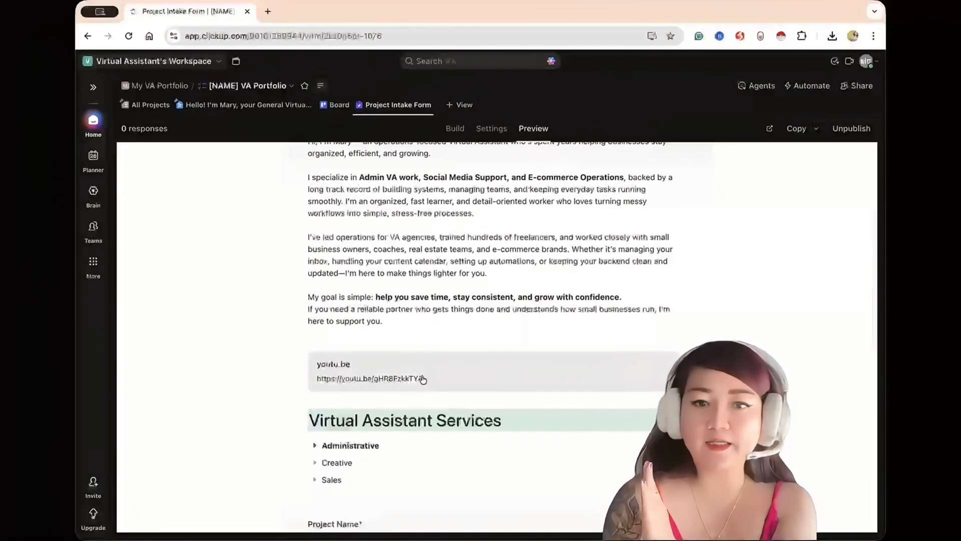
scroll(392, 230, "down", 4)
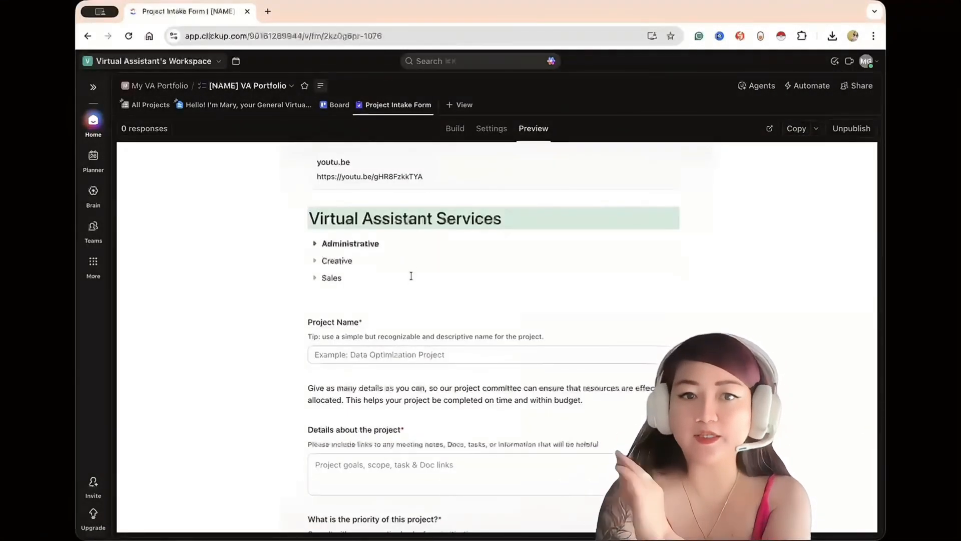
scroll(409, 274, "down", 4)
scroll(426, 295, "up", 7)
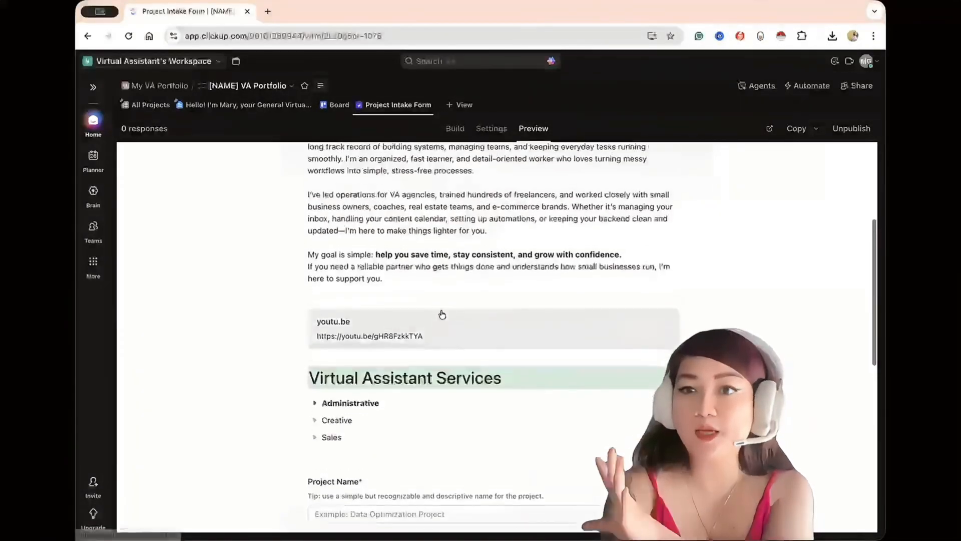
scroll(442, 314, "down", 8)
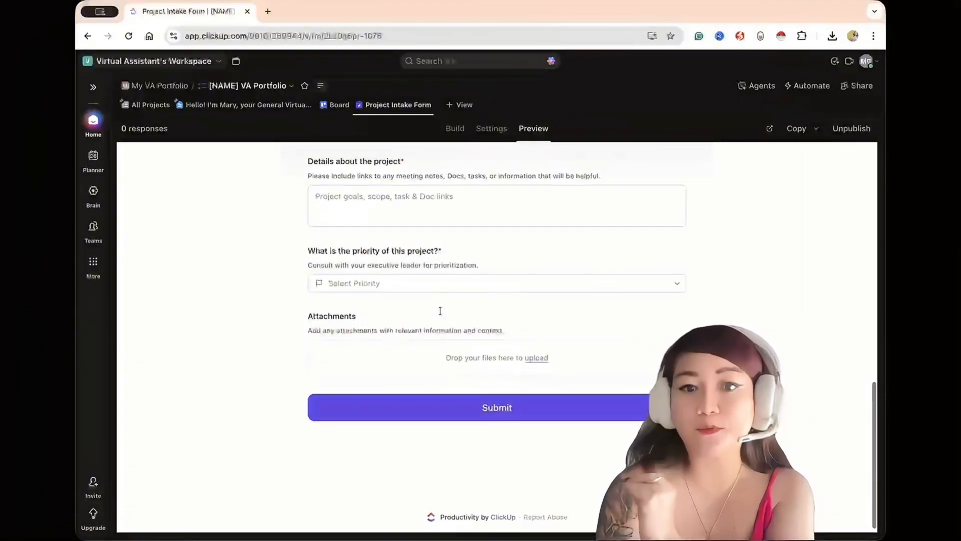
scroll(442, 311, "up", 3)
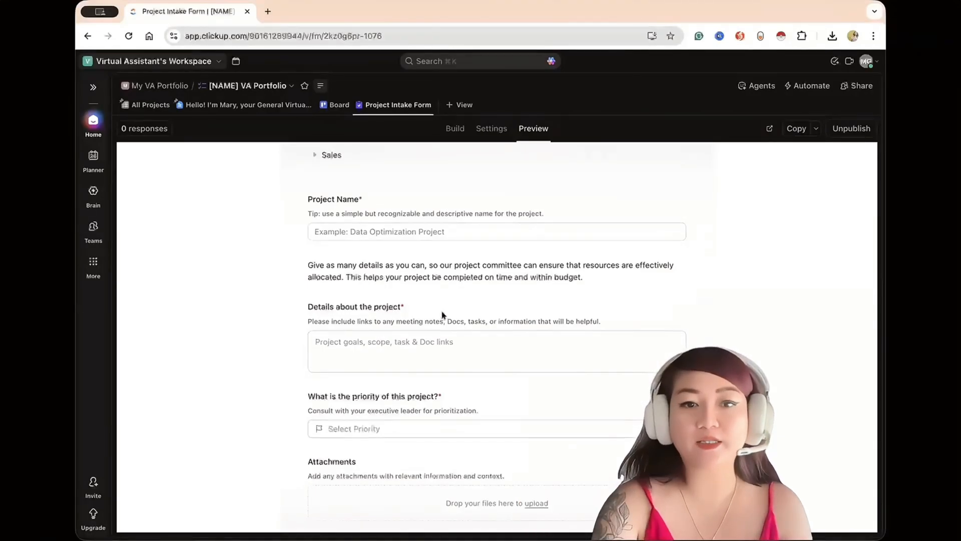
scroll(443, 314, "down", 3)
Return to editing the form and add Budget and Company Name questions below Attachments.
left_click(452, 129)
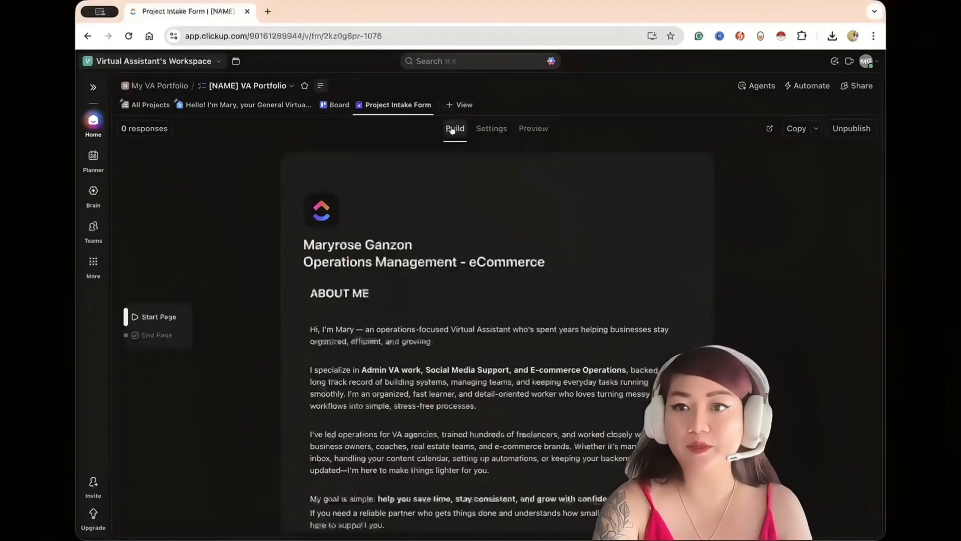
scroll(490, 326, "down", 10)
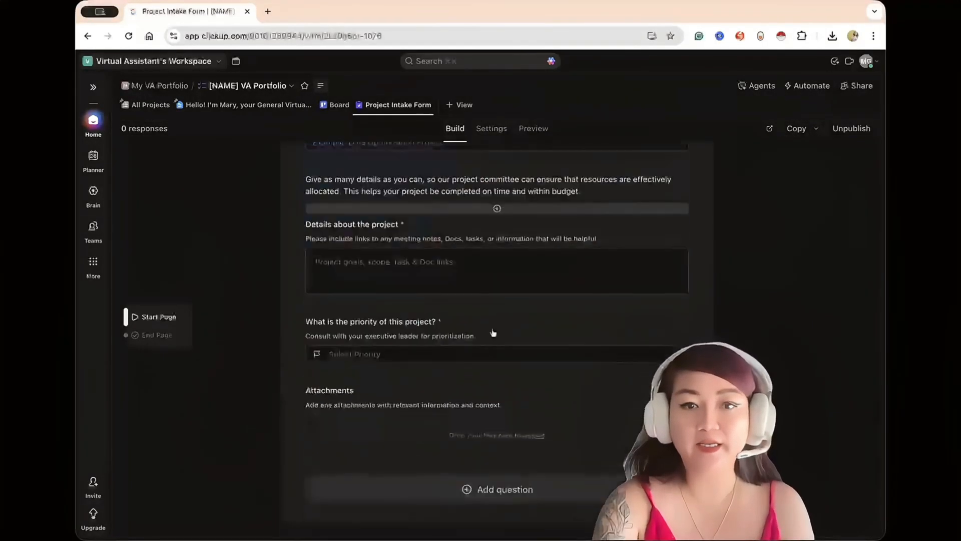
left_click(480, 302)
type("bu")
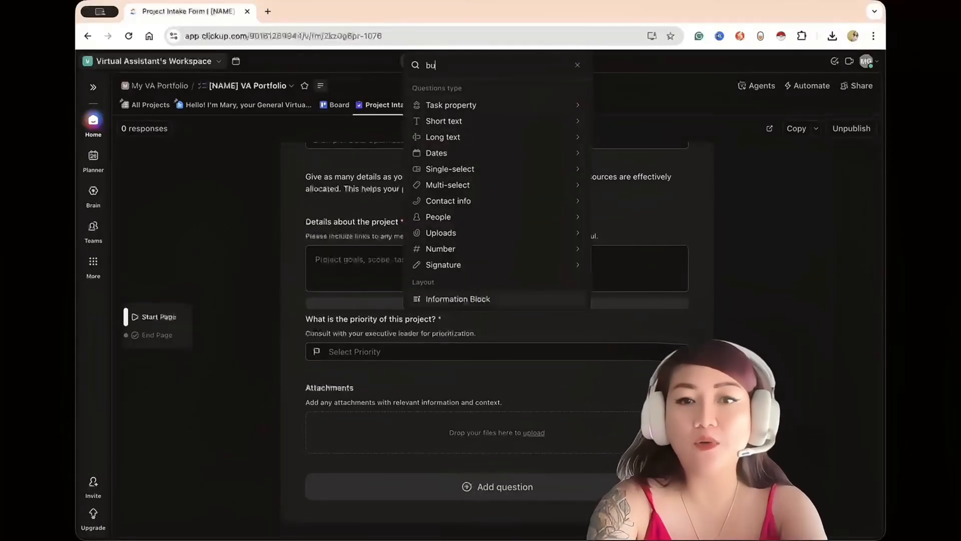
type("d")
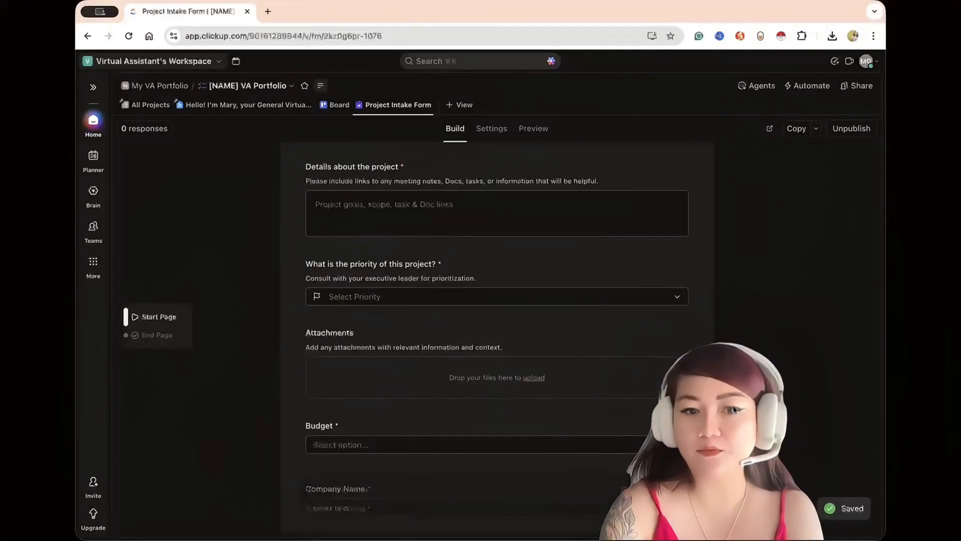
Look over the intake form's questions and preview, the All Projects list and the pinned portfolio doc, ending on the form.
scroll(600, 419, "down", 2)
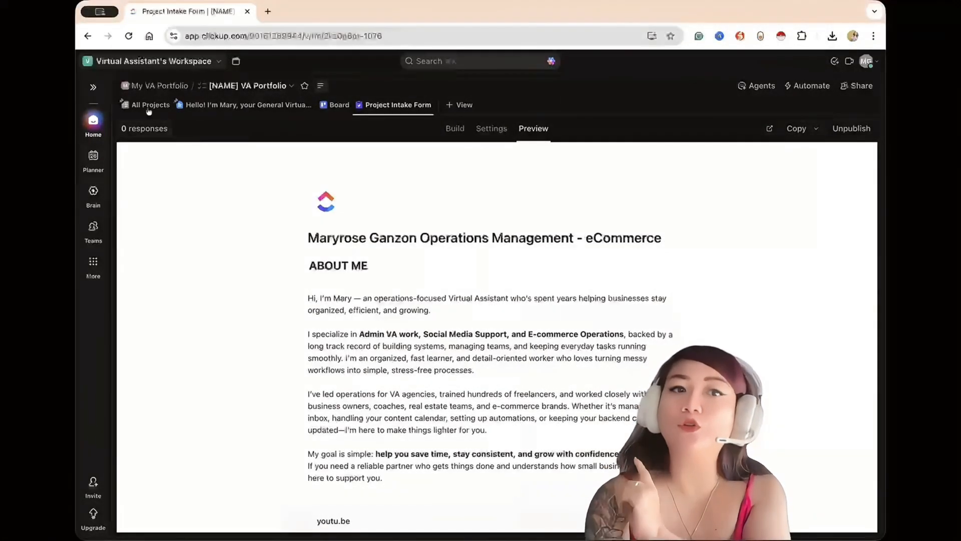
left_click(148, 106)
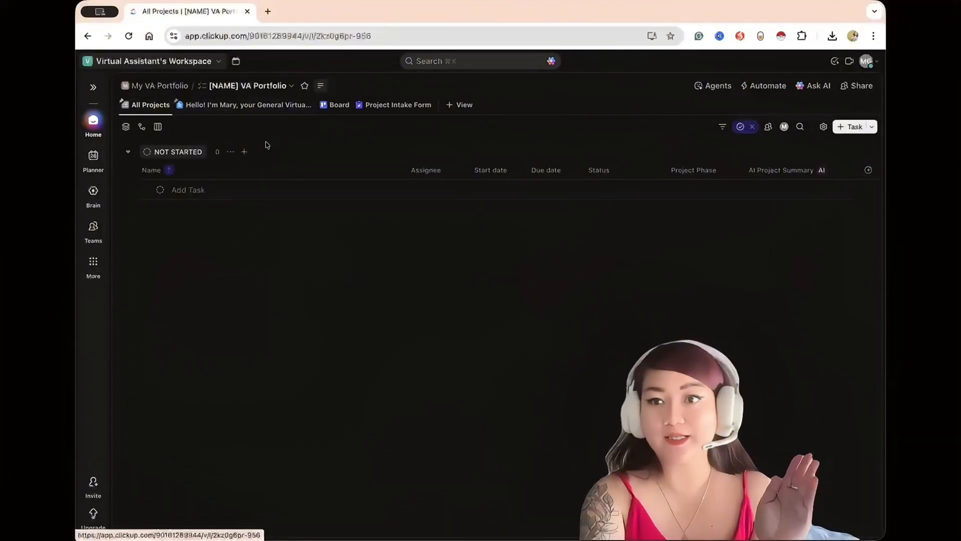
left_click(375, 109)
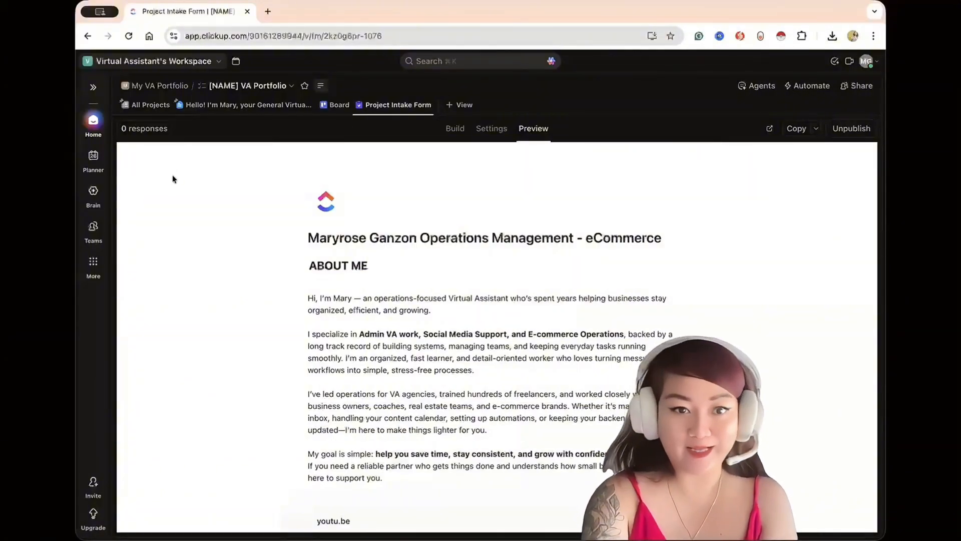
scroll(296, 156, "down", 3)
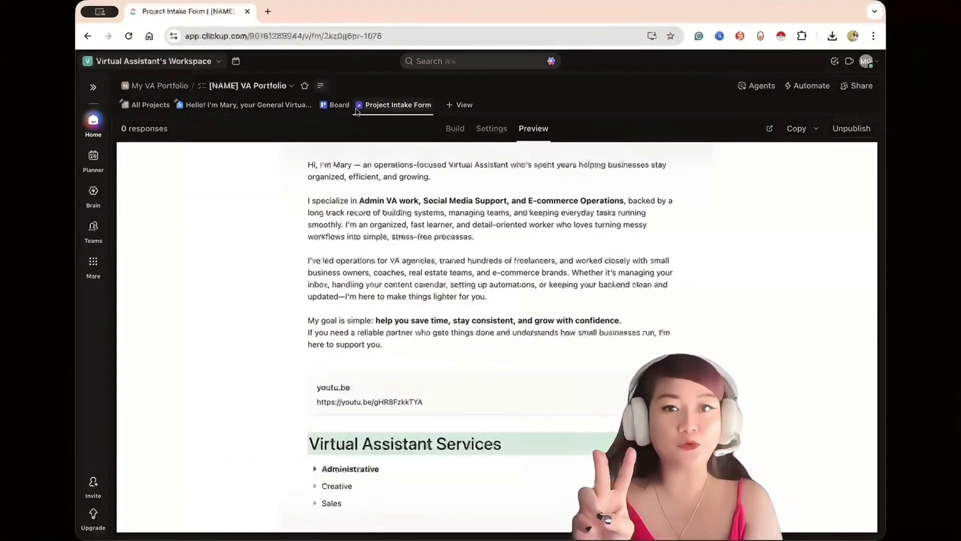
left_click(271, 107)
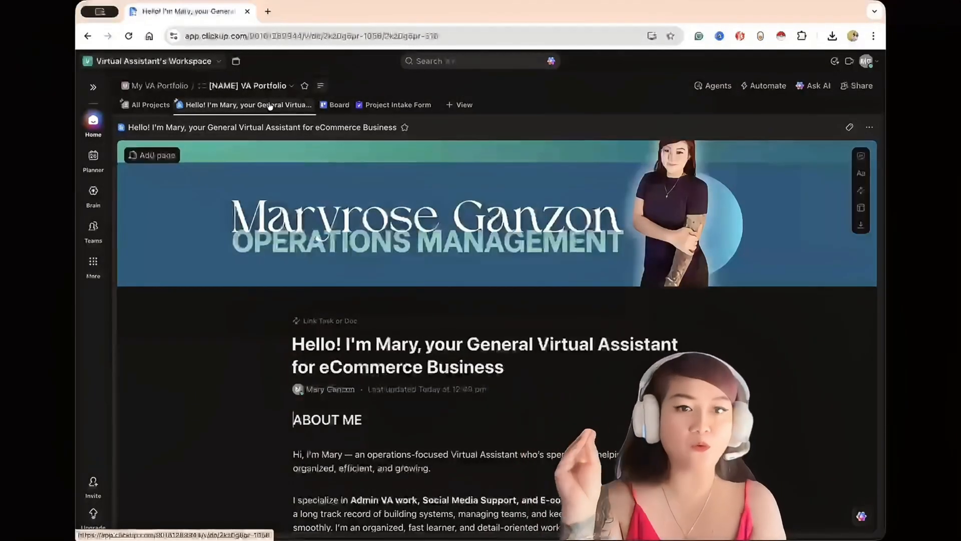
left_click(387, 106)
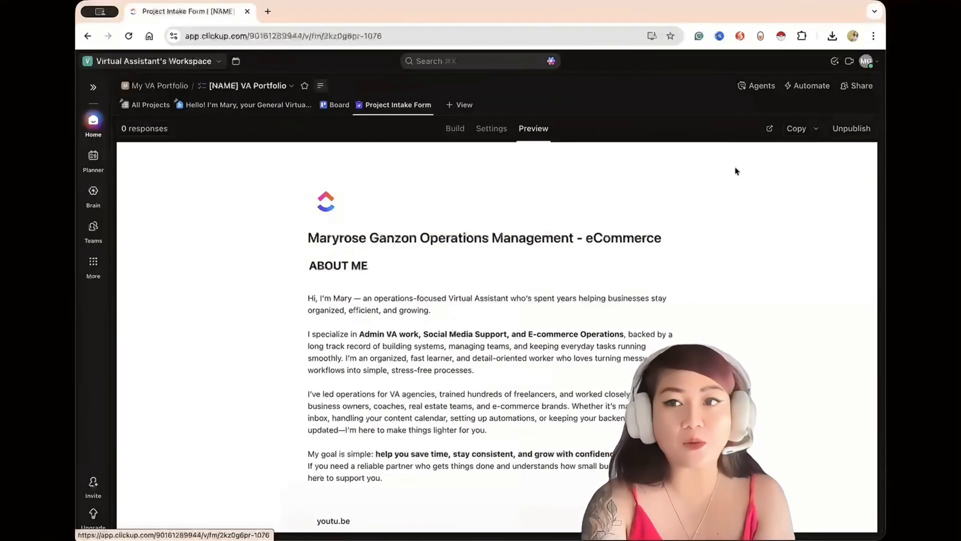
Copy the intake form's link and check the published form in an incognito window.
left_click(794, 129)
left_click(874, 36)
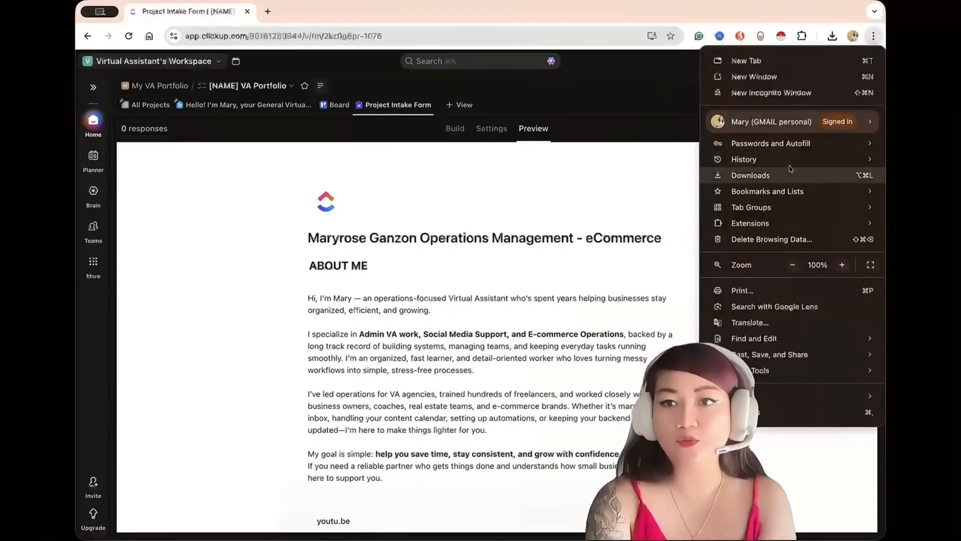
key("Escape")
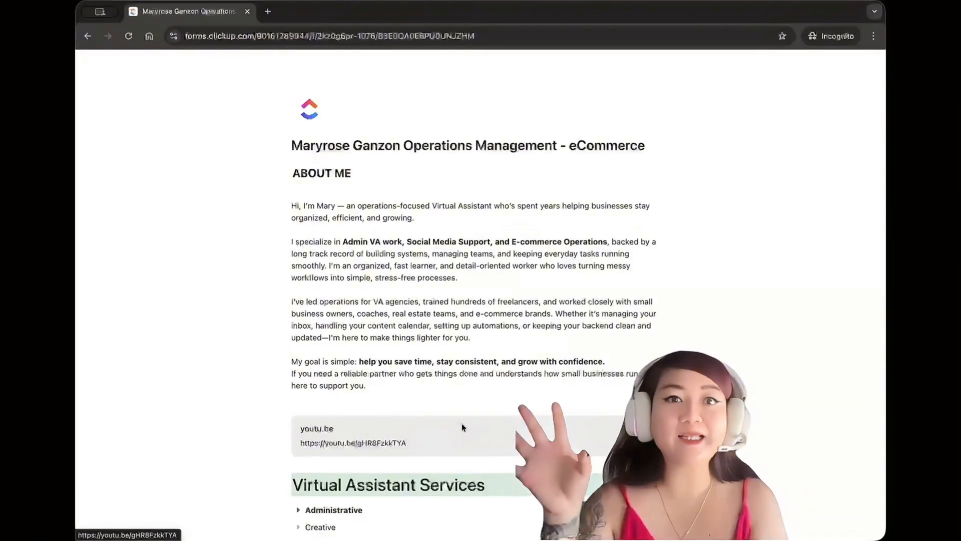
scroll(461, 423, "down", 8)
scroll(464, 427, "down", 4)
scroll(463, 426, "up", 12)
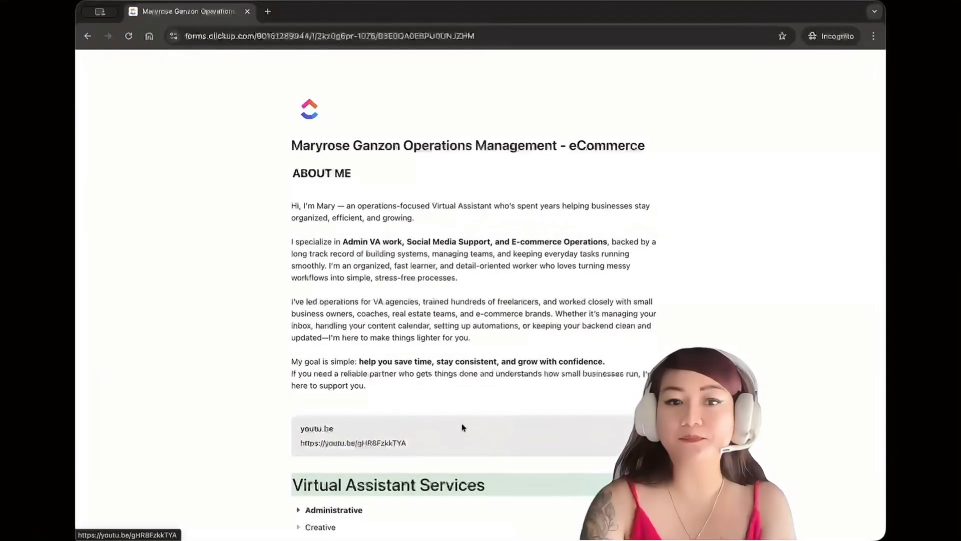
scroll(461, 426, "down", 15)
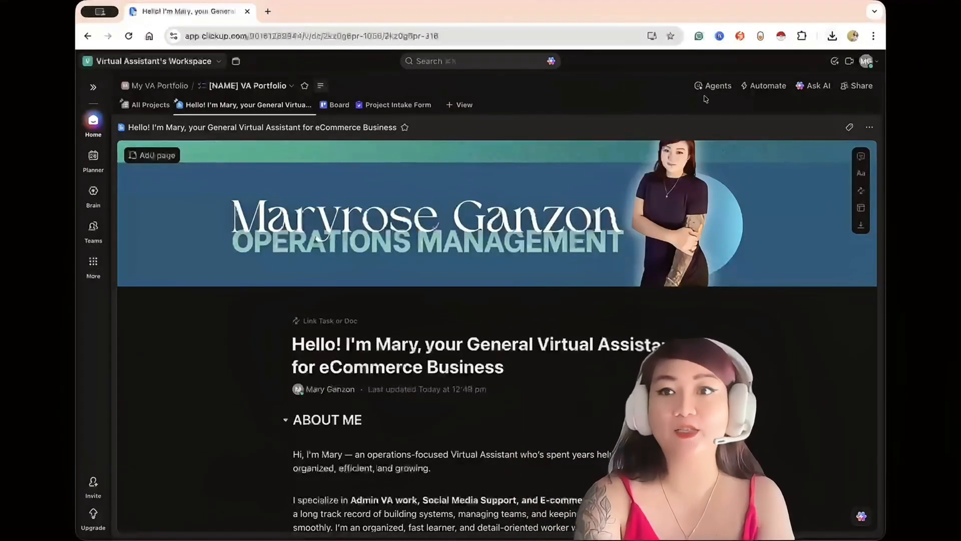
Share the portfolio doc by public link and review the shared page in an incognito window, down to the services.
left_click(858, 85)
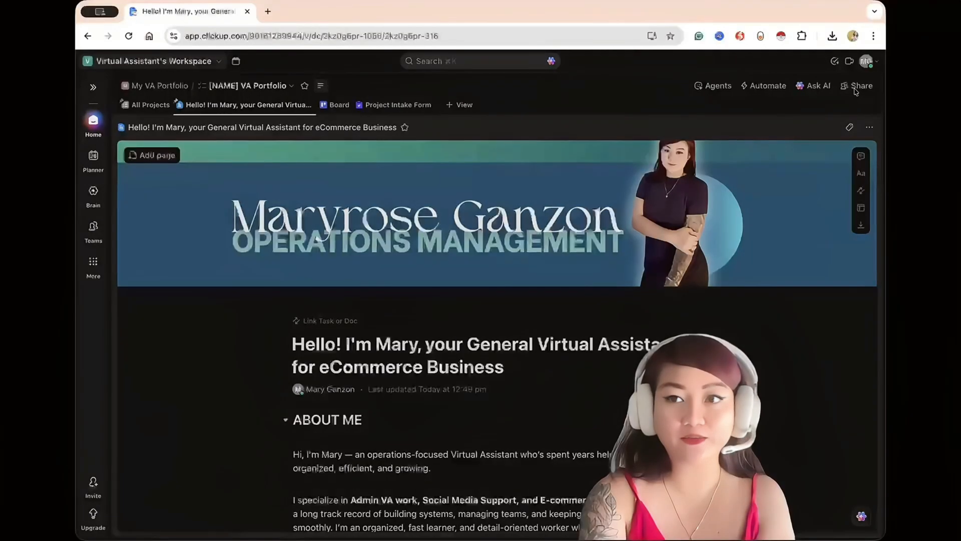
left_click(608, 172)
left_click(525, 197)
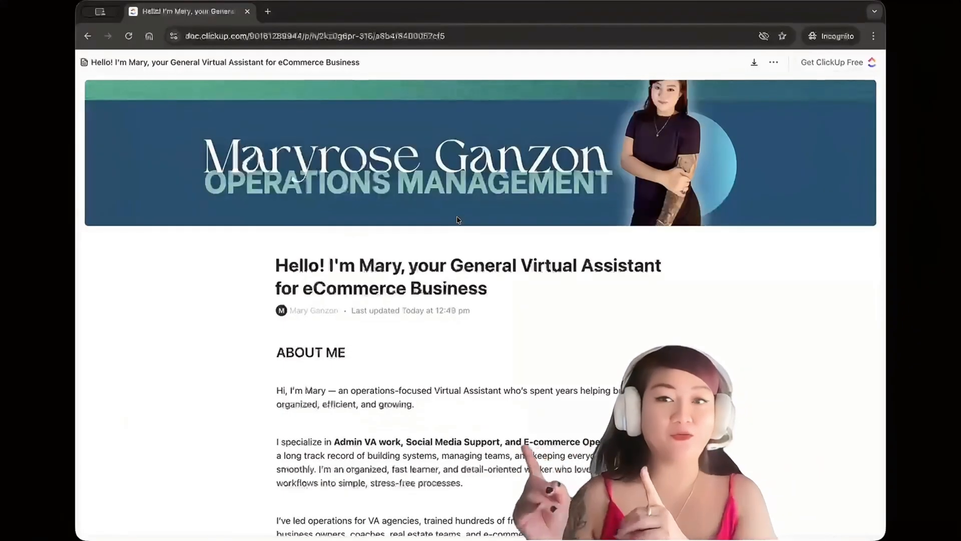
scroll(457, 219, "down", 6)
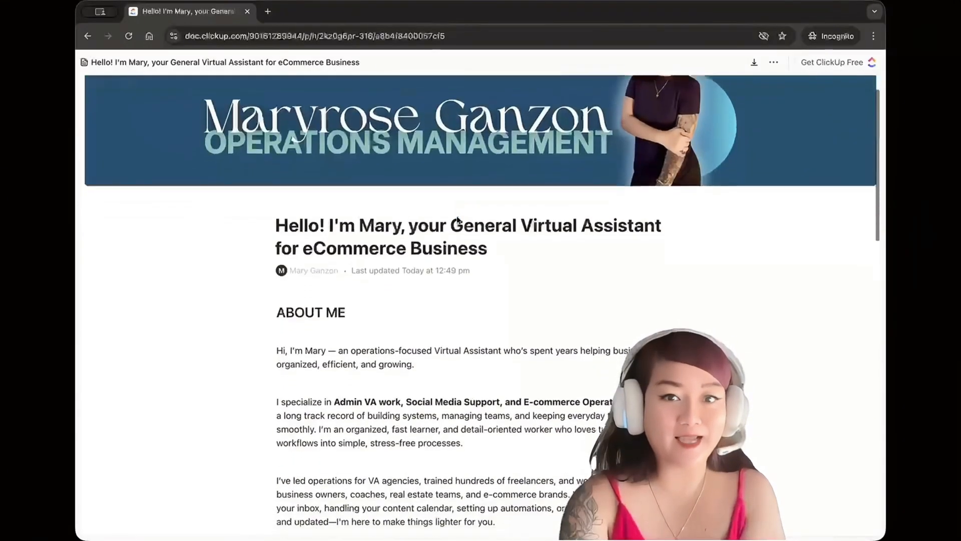
scroll(457, 219, "down", 7)
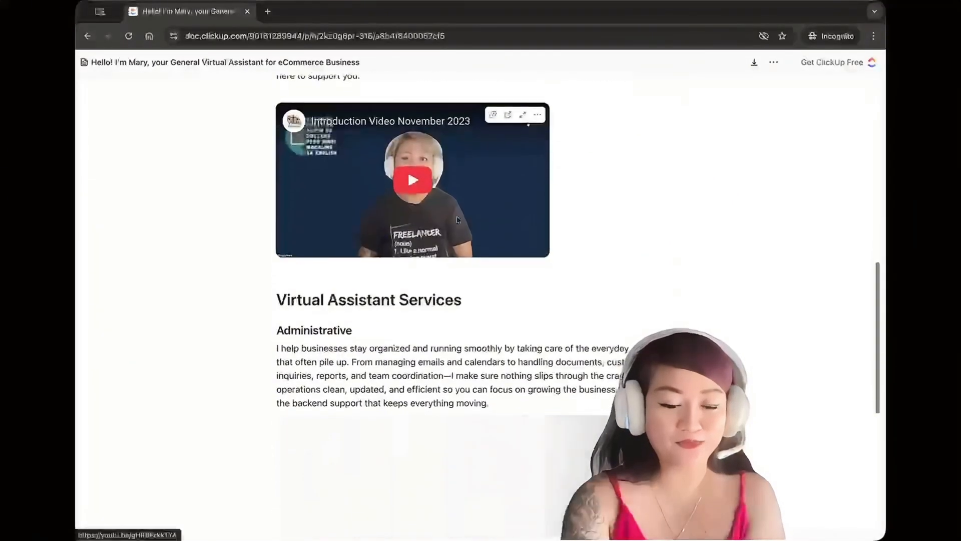
scroll(457, 219, "up", 5)
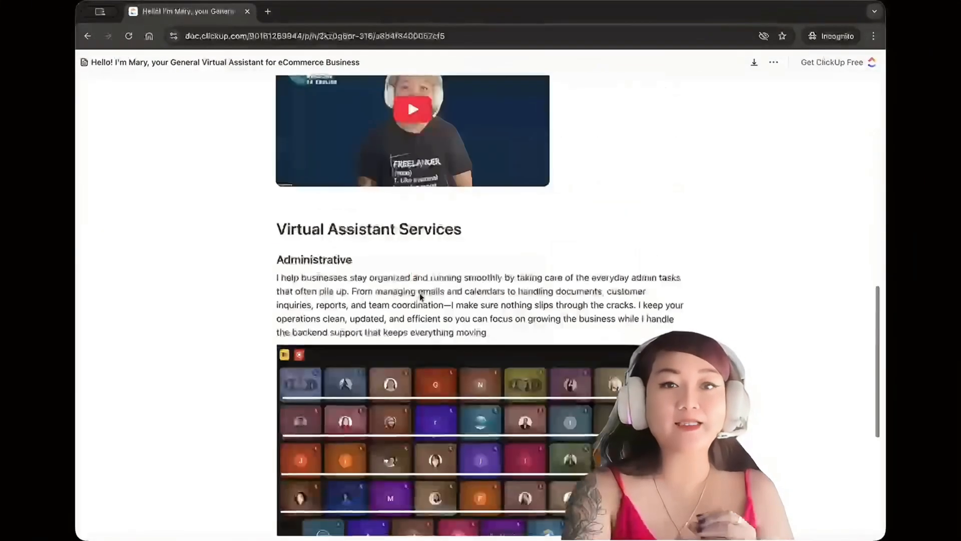
scroll(420, 292, "down", 5)
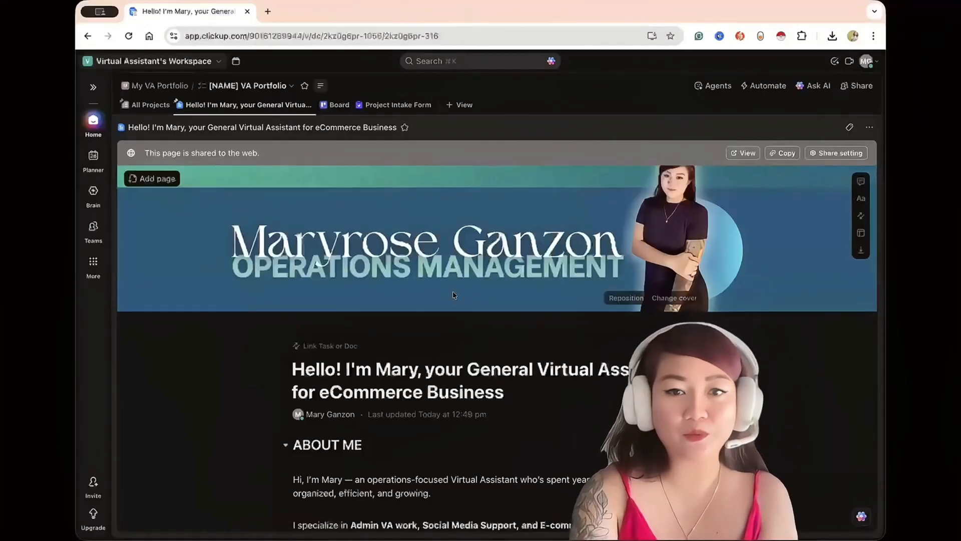
scroll(453, 295, "down", 15)
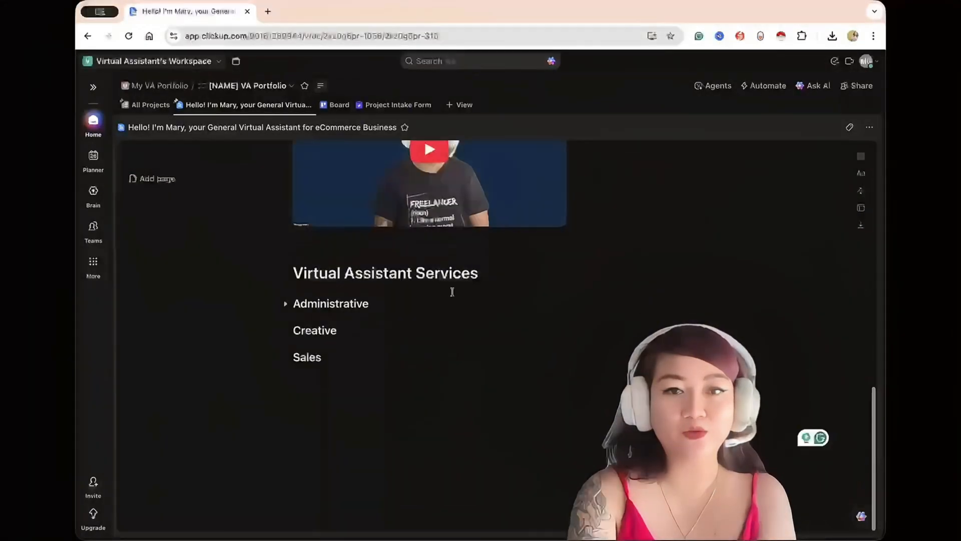
Add the line "Let's talk!" below the Sales heading in the portfolio doc.
left_click(304, 398)
type("Let")
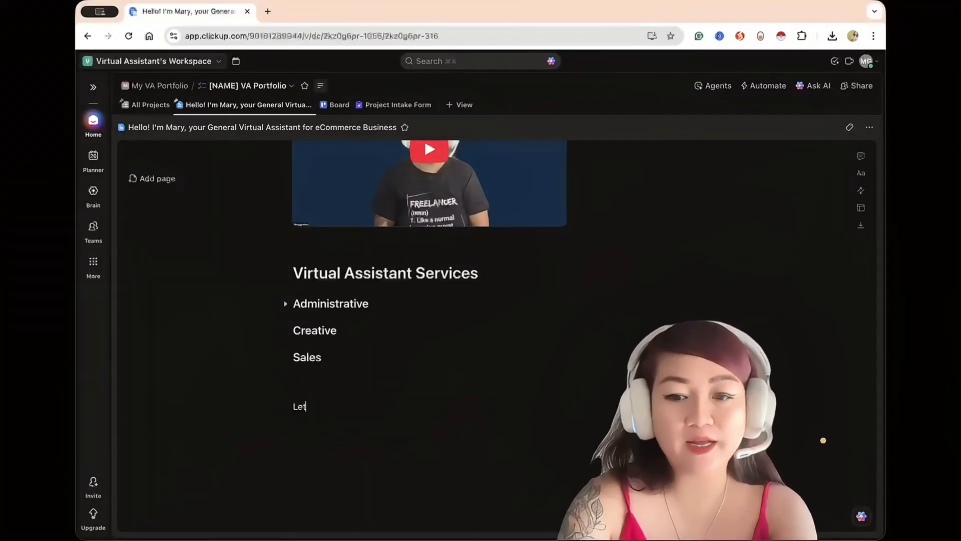
type("'s talk!")
key("Return")
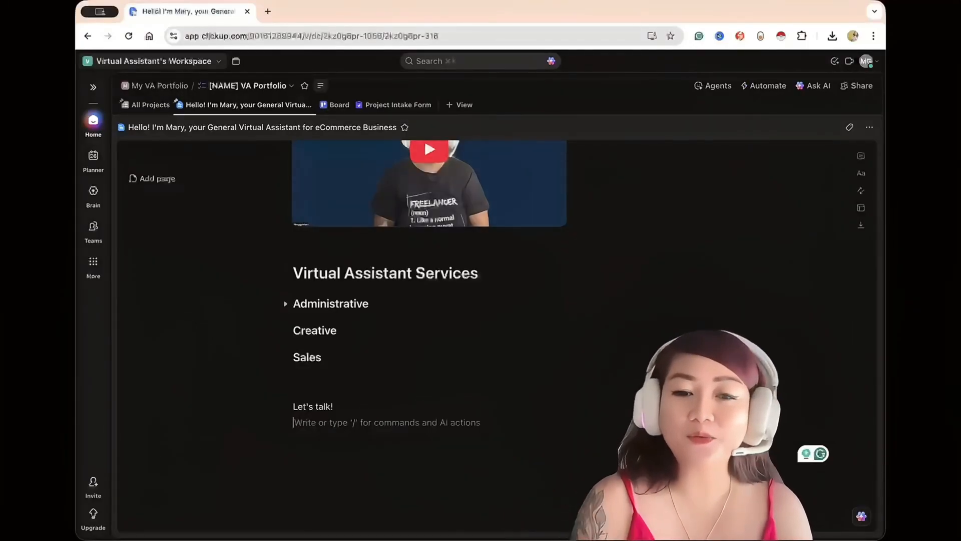
Add "Answer my client intake form" with the form's copied link under "Let's talk!", followed by the line "Book a call with me".
left_click(398, 106)
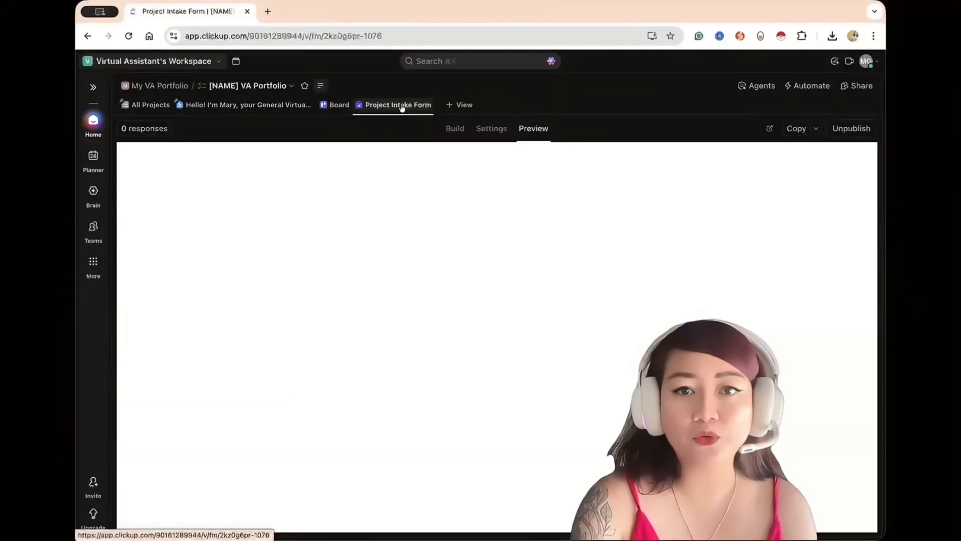
left_click(796, 128)
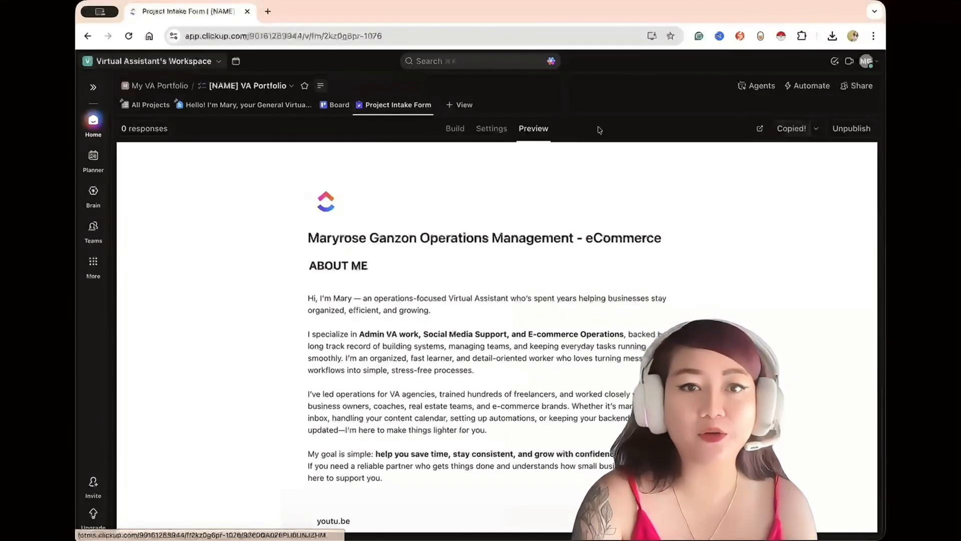
left_click(239, 111)
scroll(414, 399, "down", 10)
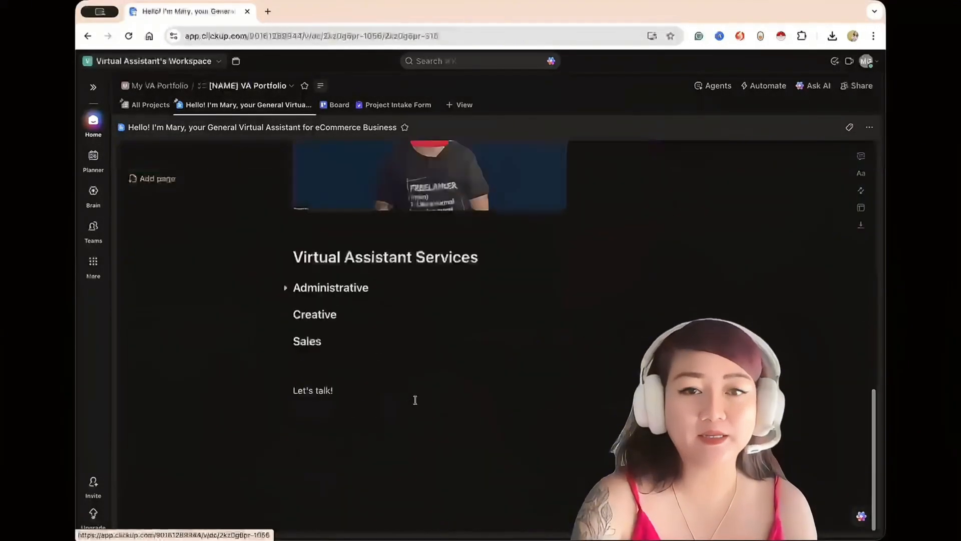
type("/link")
left_click(351, 401)
key("ctrl+v")
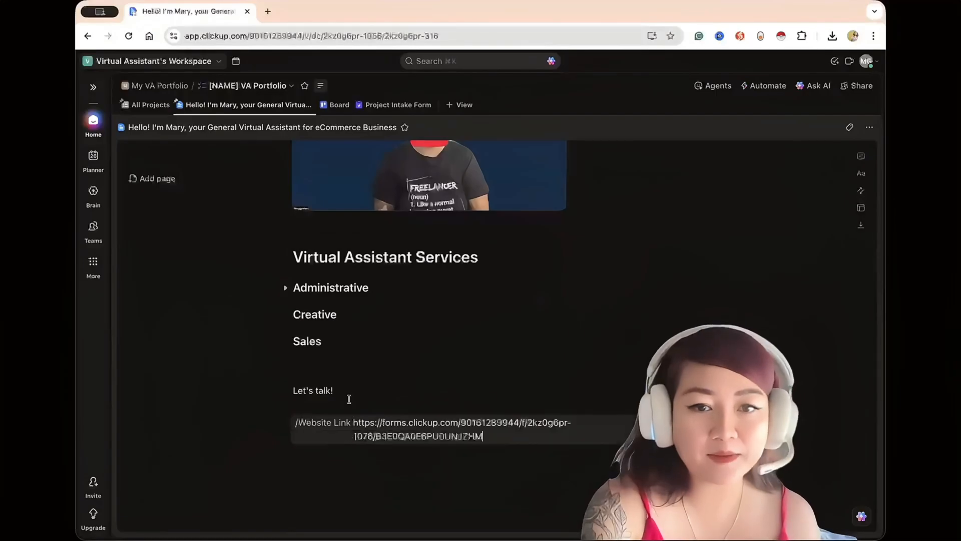
key("Return")
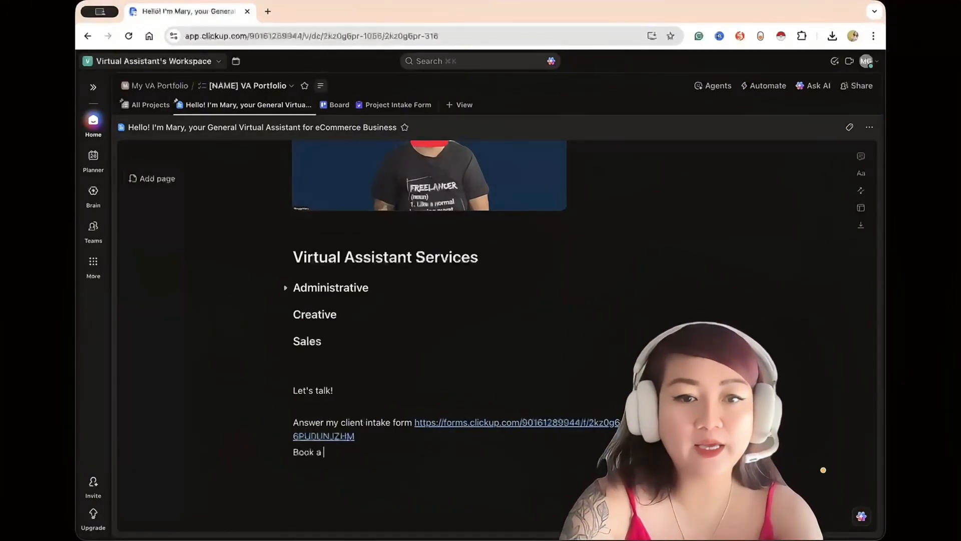
type("C")
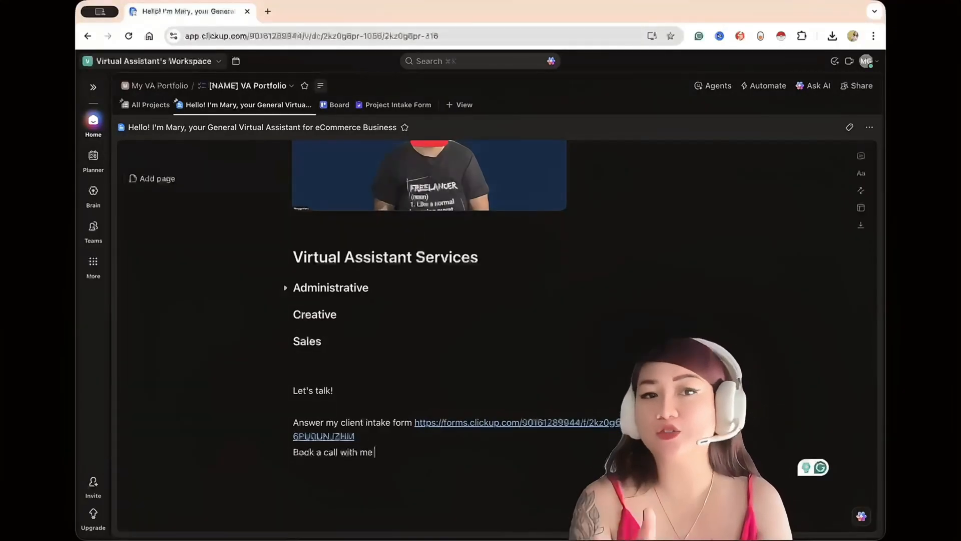
Open Google Calendar in a new browser tab.
left_click(268, 11)
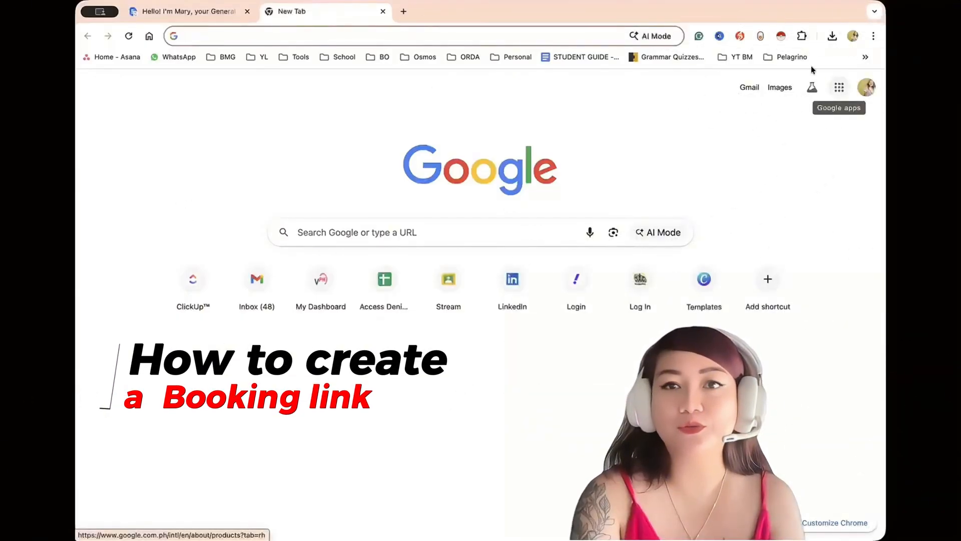
left_click(839, 87)
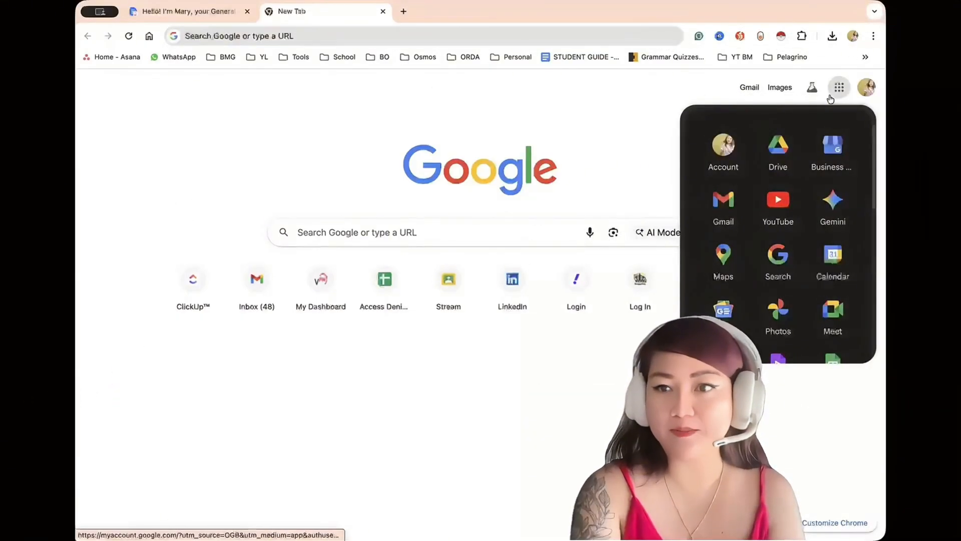
scroll(803, 210, "down", 1)
scroll(802, 209, "down", 4)
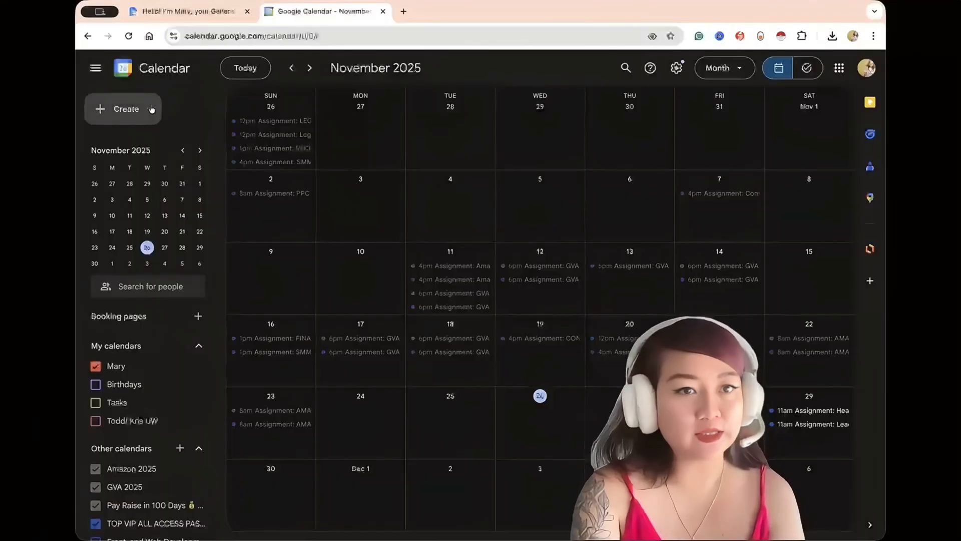
Create a bookable appointment schedule titled "Strategy Call" with the default duration and availability, and save it.
left_click(151, 108)
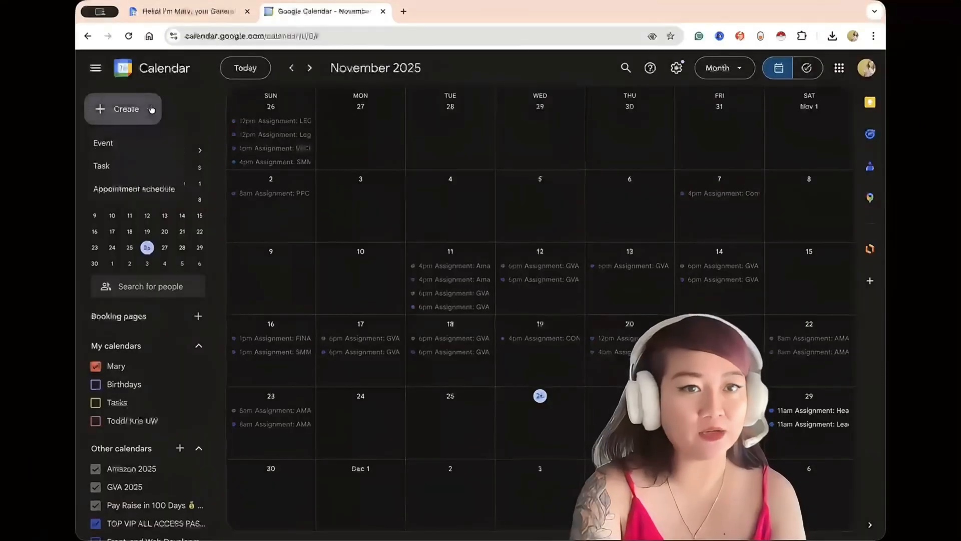
left_click(157, 194)
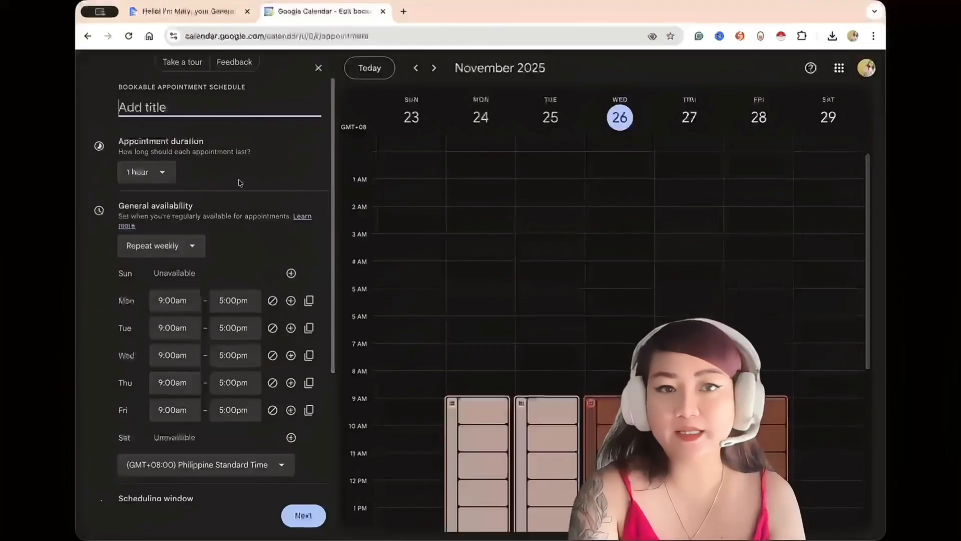
type("Strate")
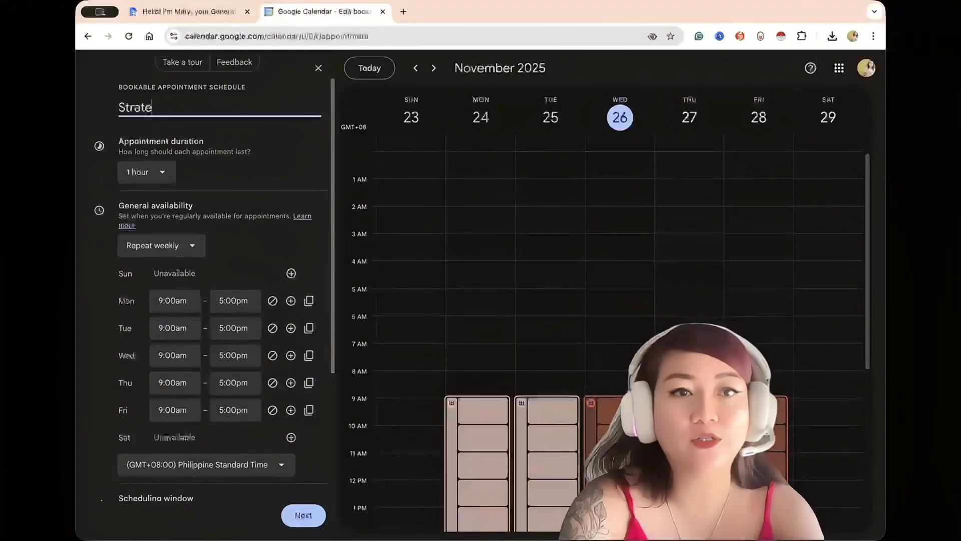
scroll(205, 203, "down", 4)
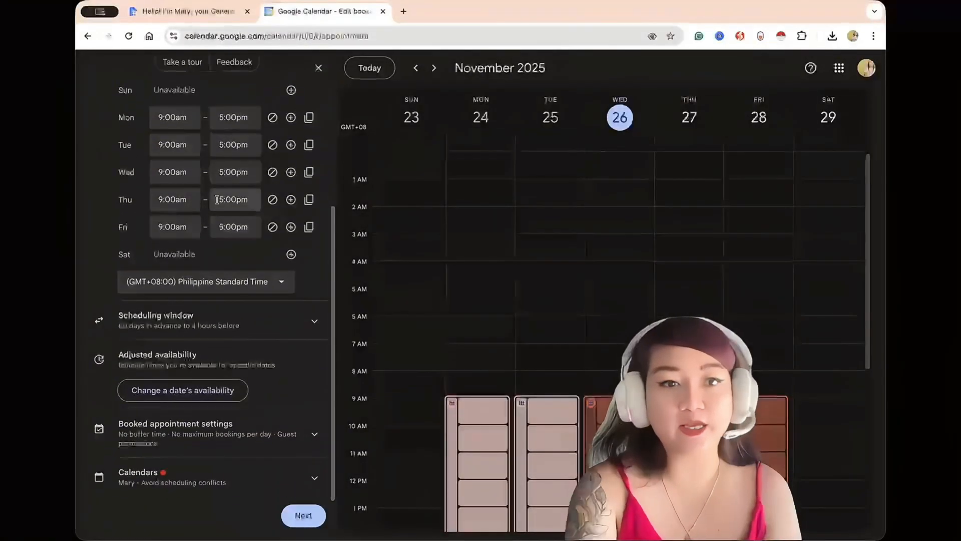
left_click(303, 515)
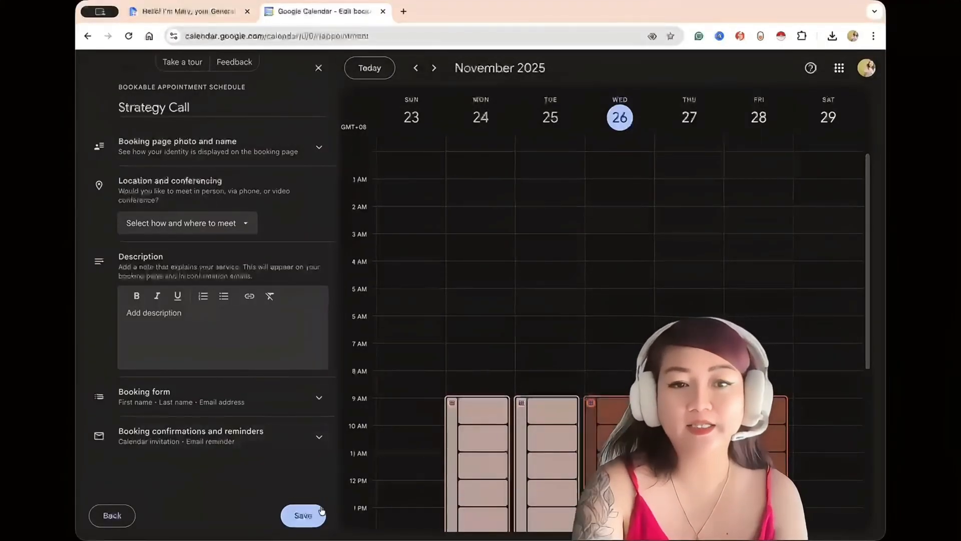
left_click(304, 516)
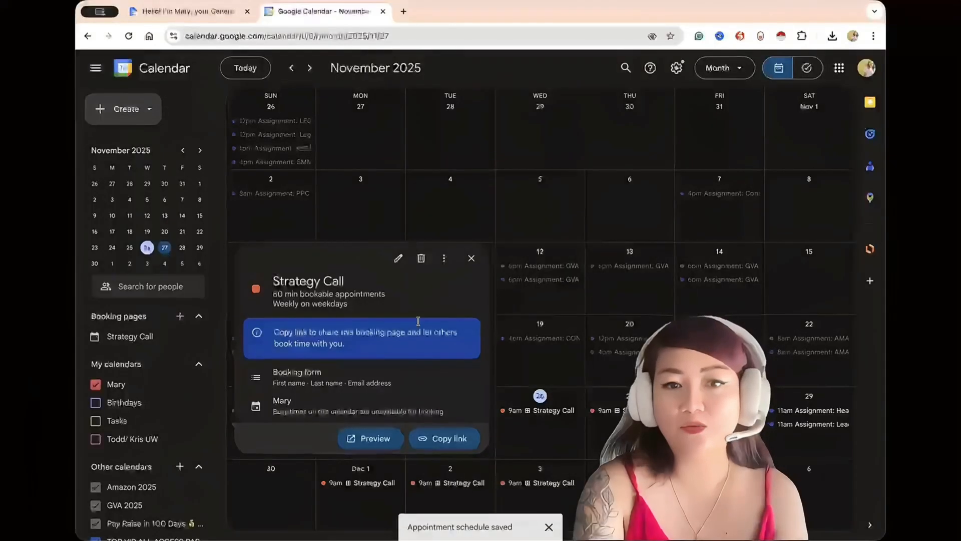
Copy the Strategy Call booking link and add it after "Book a call with me" in the ClickUp portfolio doc.
left_click(443, 438)
left_click(188, 11)
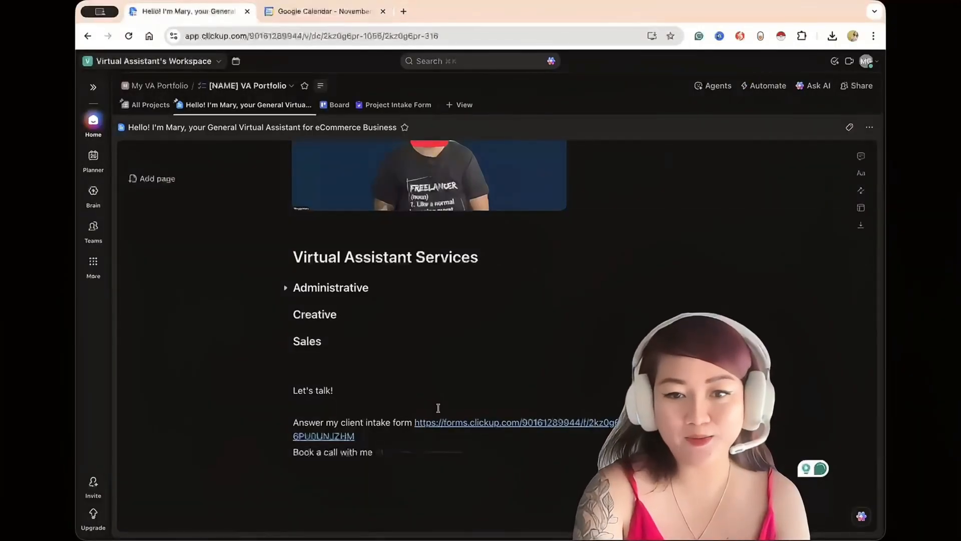
scroll(438, 408, "down", 1)
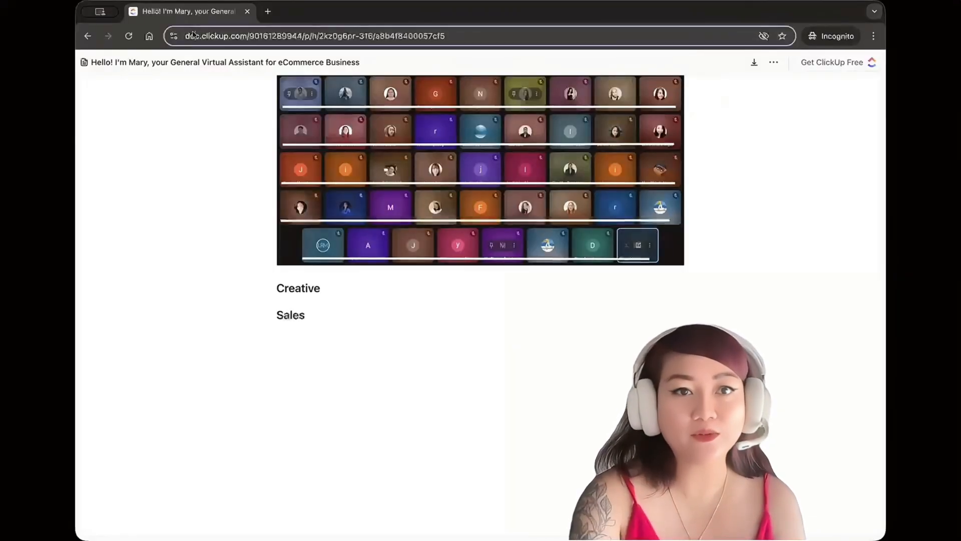
Check the Strategy Call booking page in an incognito window, previewing the booking form for the 28 November 9:00AM slot.
left_click(194, 35)
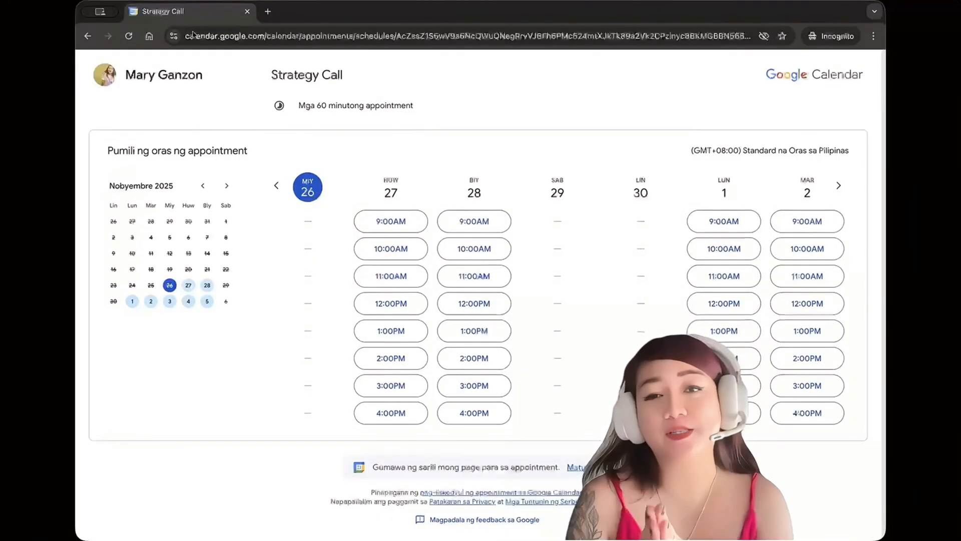
left_click(460, 227)
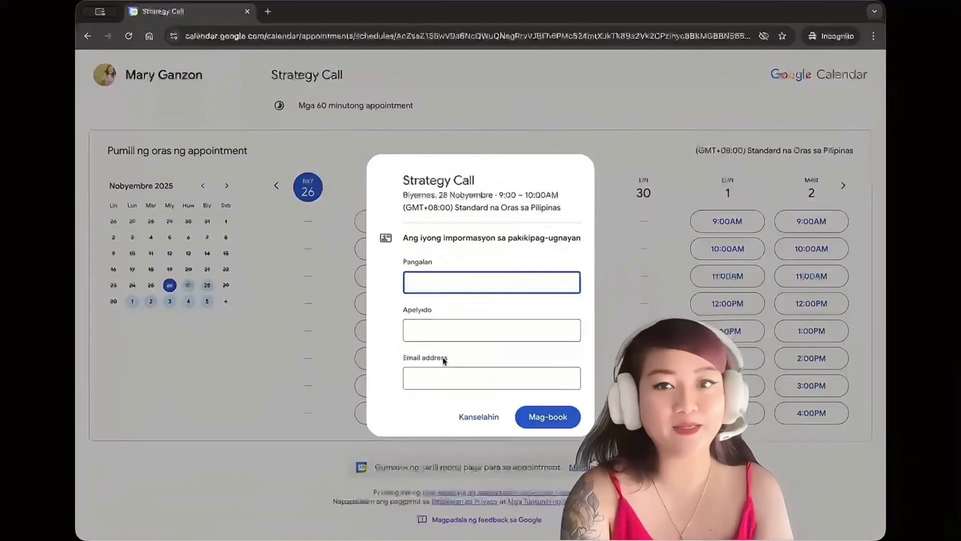
left_click(556, 104)
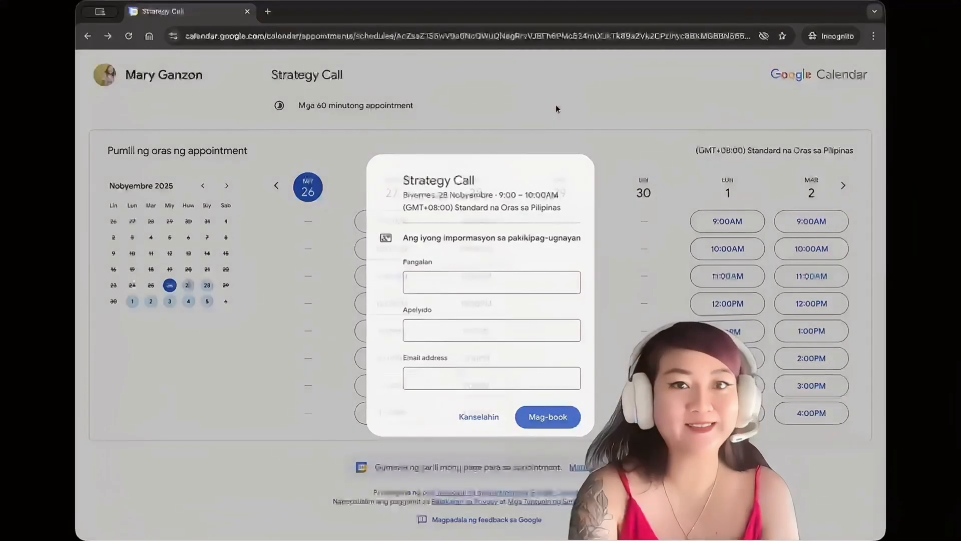